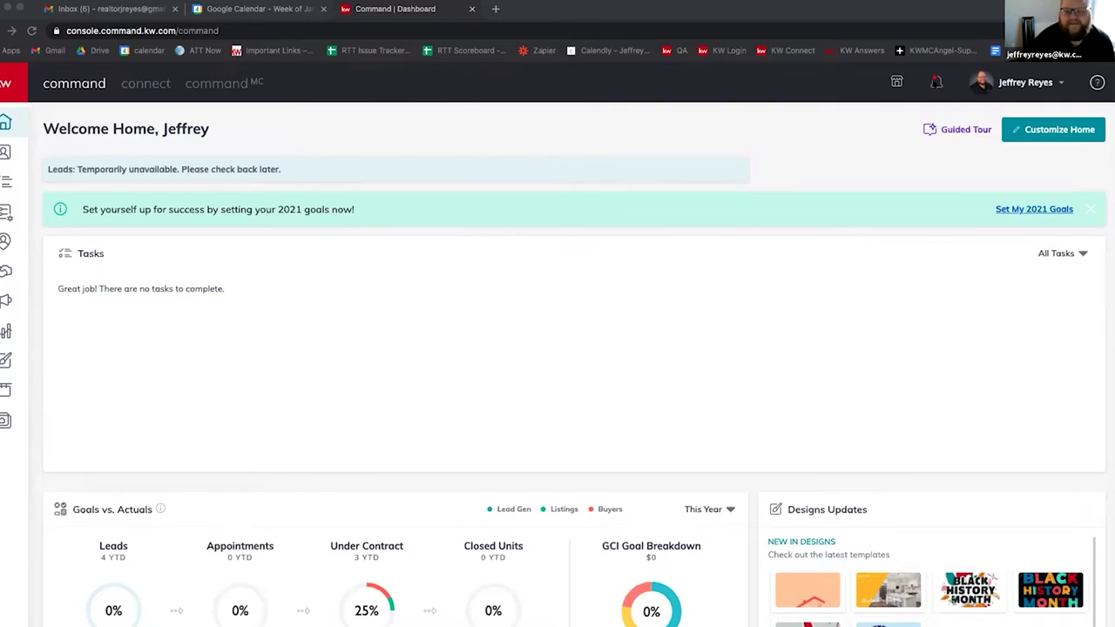
View the Command notifications, and search KW Answers for "notification" to open the article "Notifications in Command"
{"action": "left_click", "coordinate": [937, 81]}
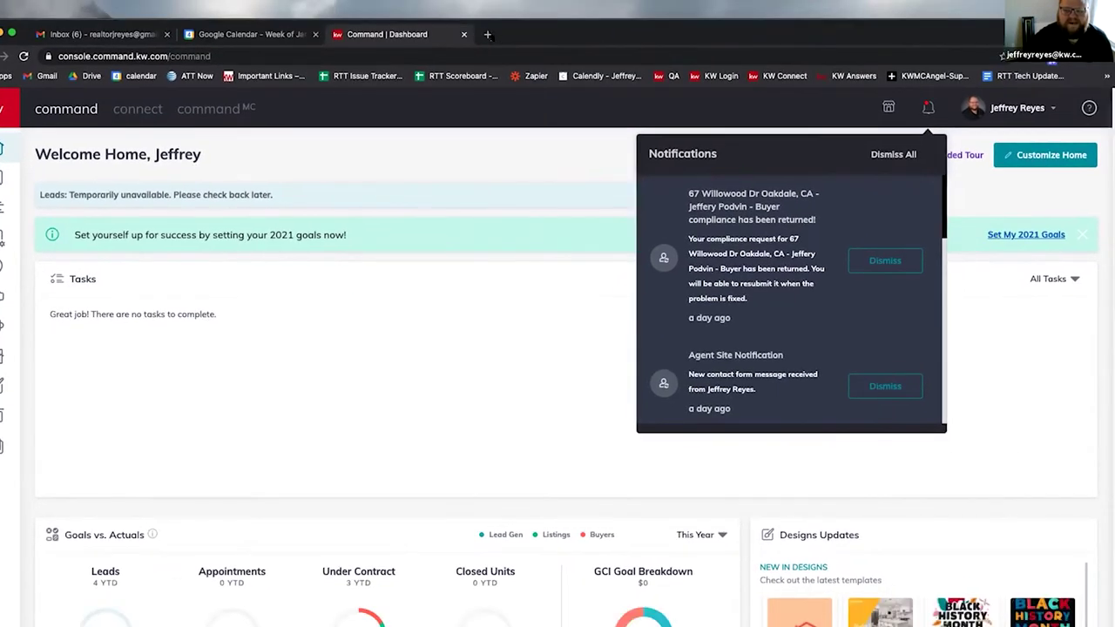
{"action": "left_click", "coordinate": [488, 35]}
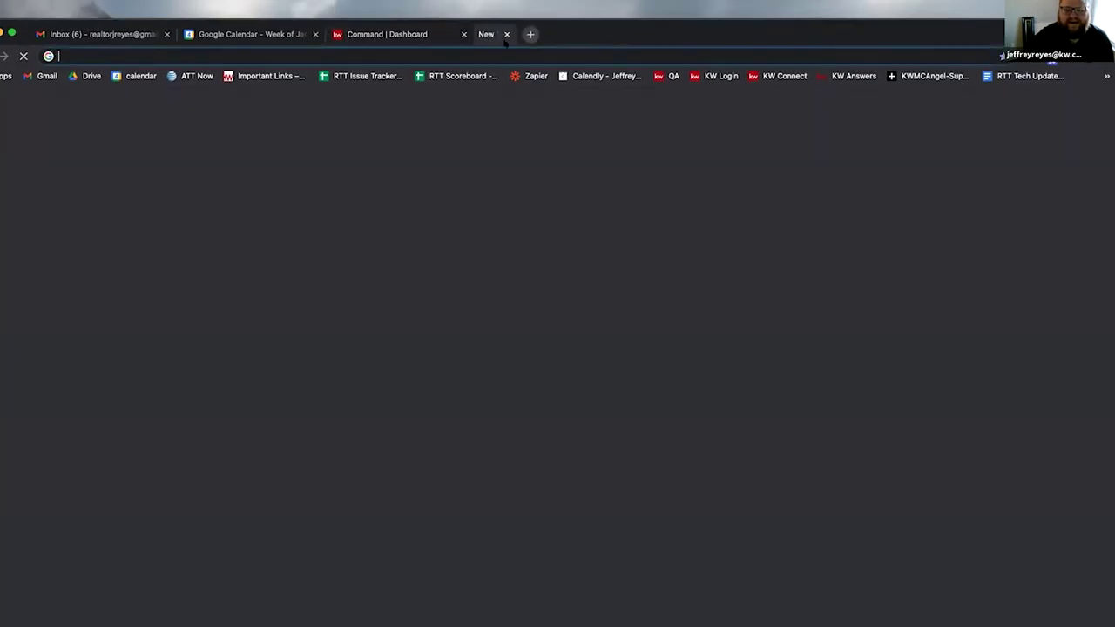
{"action": "left_click", "coordinate": [832, 75]}
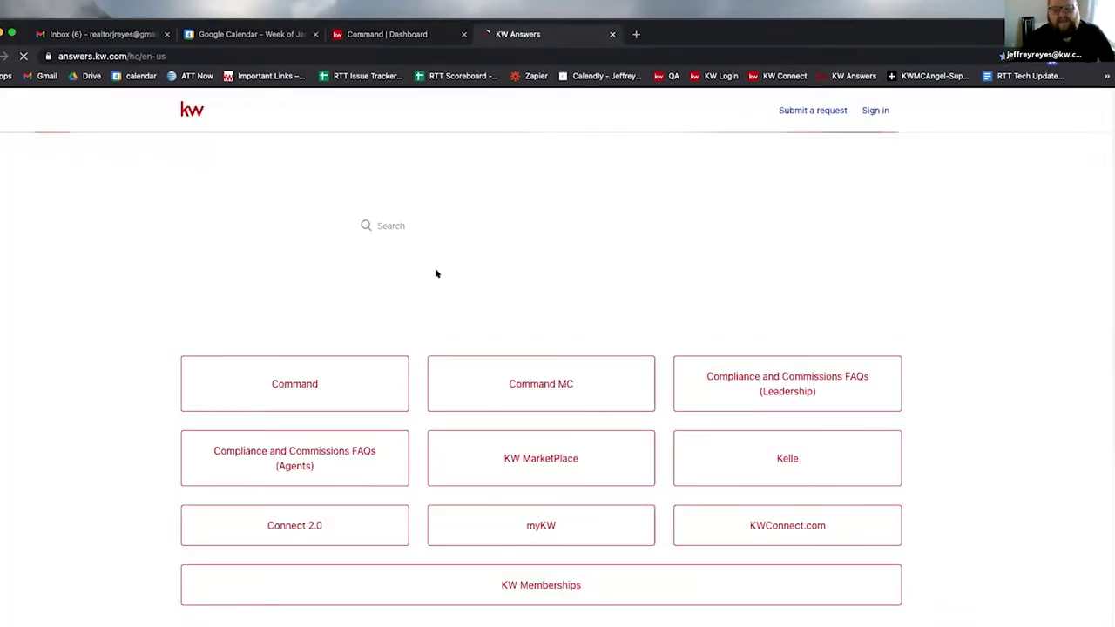
{"action": "left_click", "coordinate": [410, 218]}
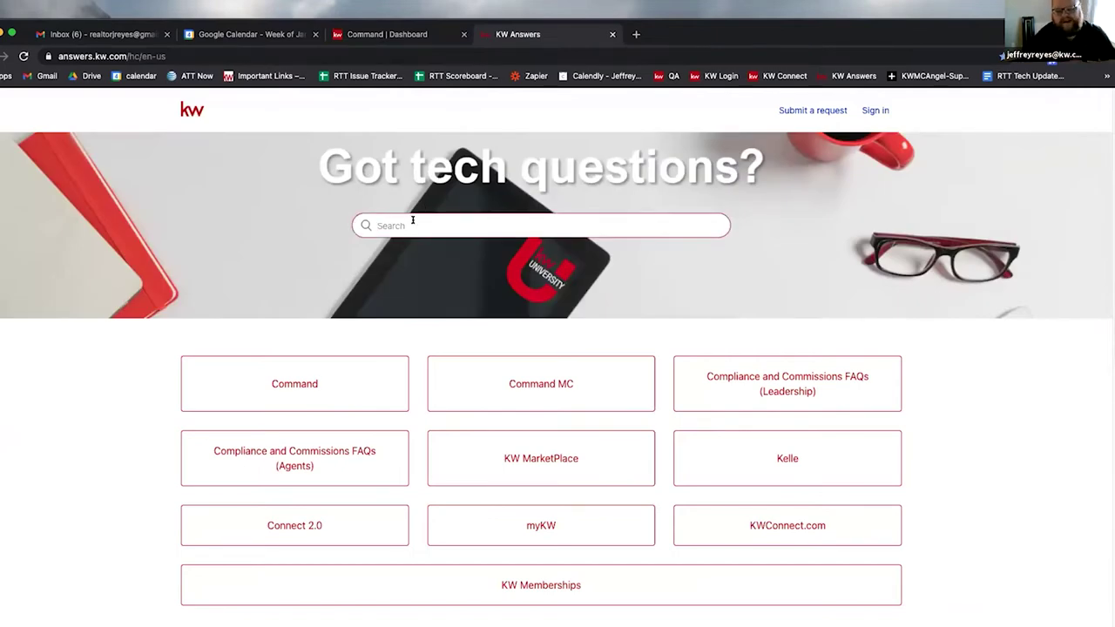
{"action": "type", "text": "no"}
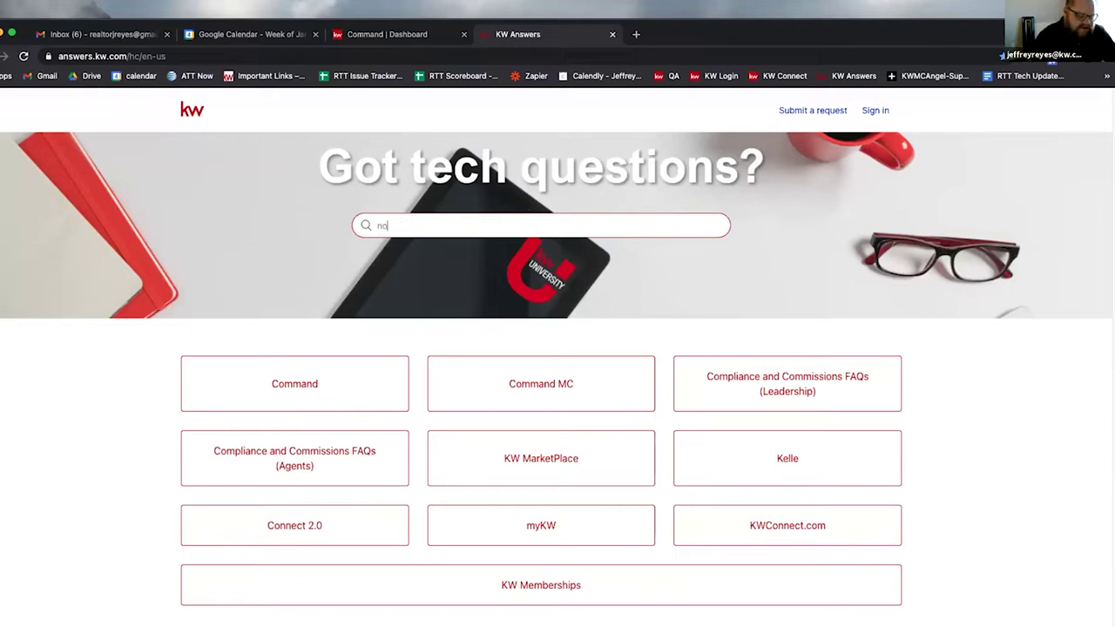
{"action": "type", "text": "tification"}
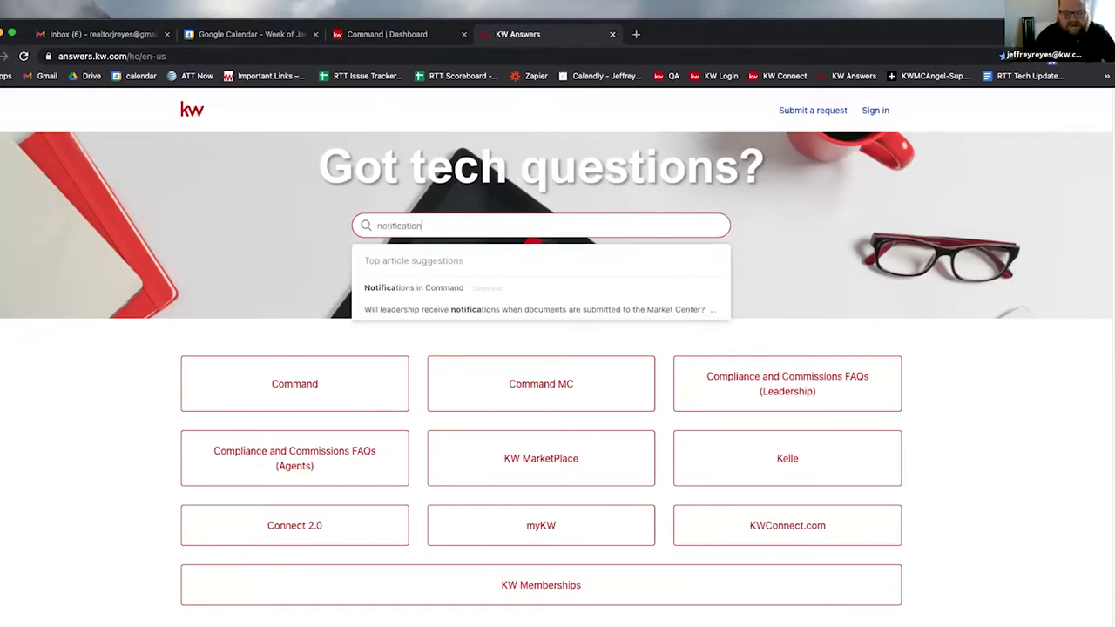
{"action": "left_click", "coordinate": [413, 288]}
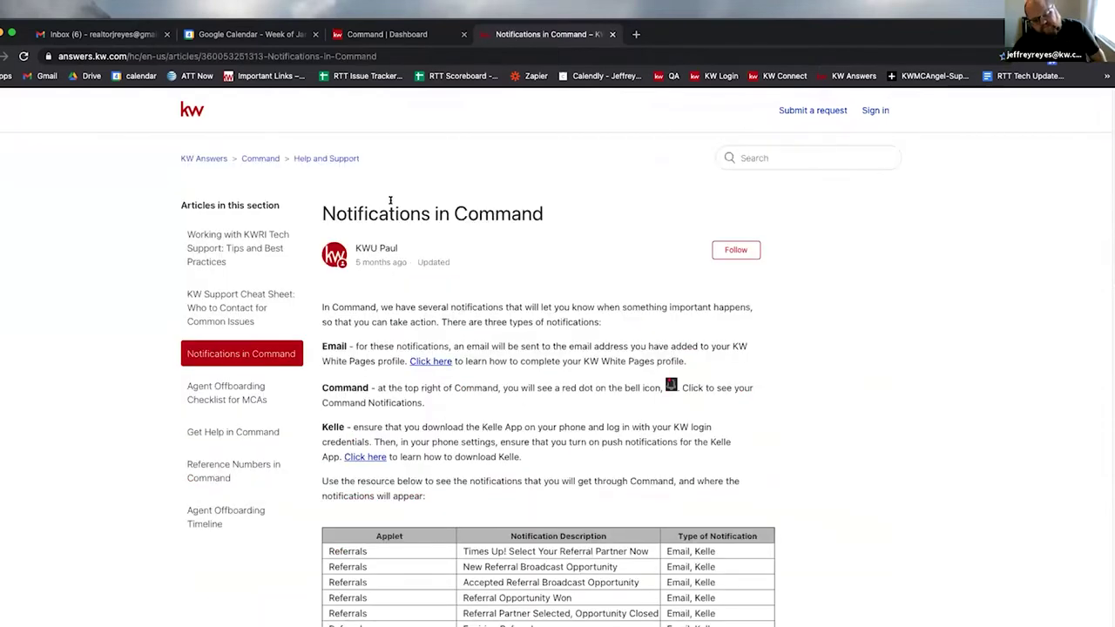
Examine the article's table of notifications by applet, description and delivery type, comparing it with the Command dashboard
{"action": "scroll", "coordinate": [463, 248], "scroll_direction": "down", "scroll_amount": 5}
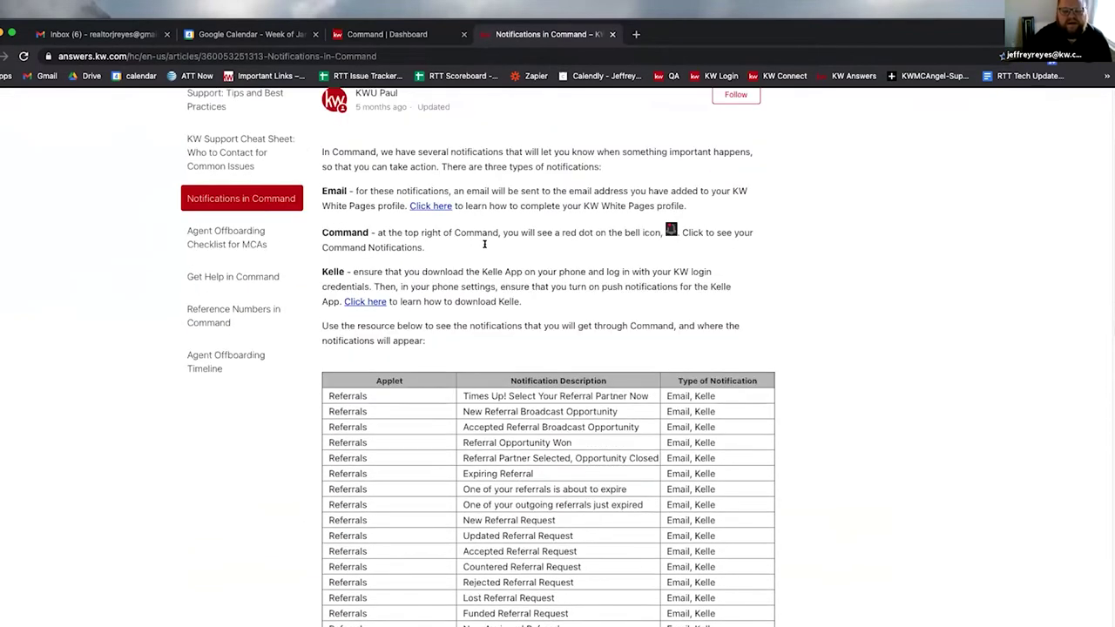
{"action": "scroll", "coordinate": [485, 246], "scroll_direction": "down", "scroll_amount": 1}
{"action": "scroll", "coordinate": [470, 344], "scroll_direction": "up", "scroll_amount": 3}
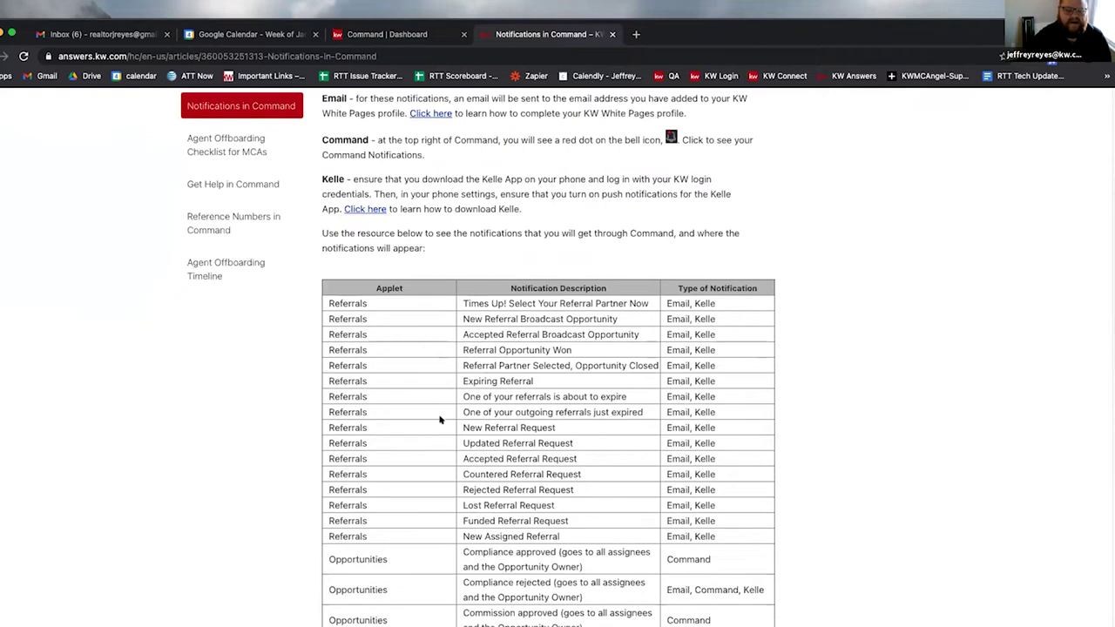
{"action": "scroll", "coordinate": [442, 392], "scroll_direction": "down", "scroll_amount": 1}
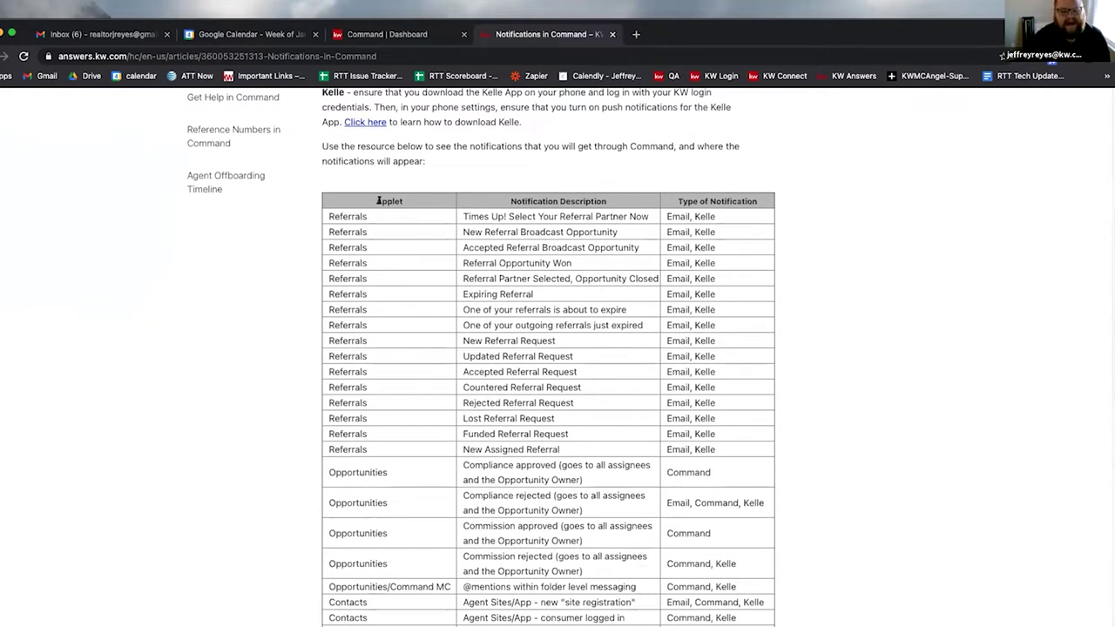
{"action": "left_click", "coordinate": [388, 35]}
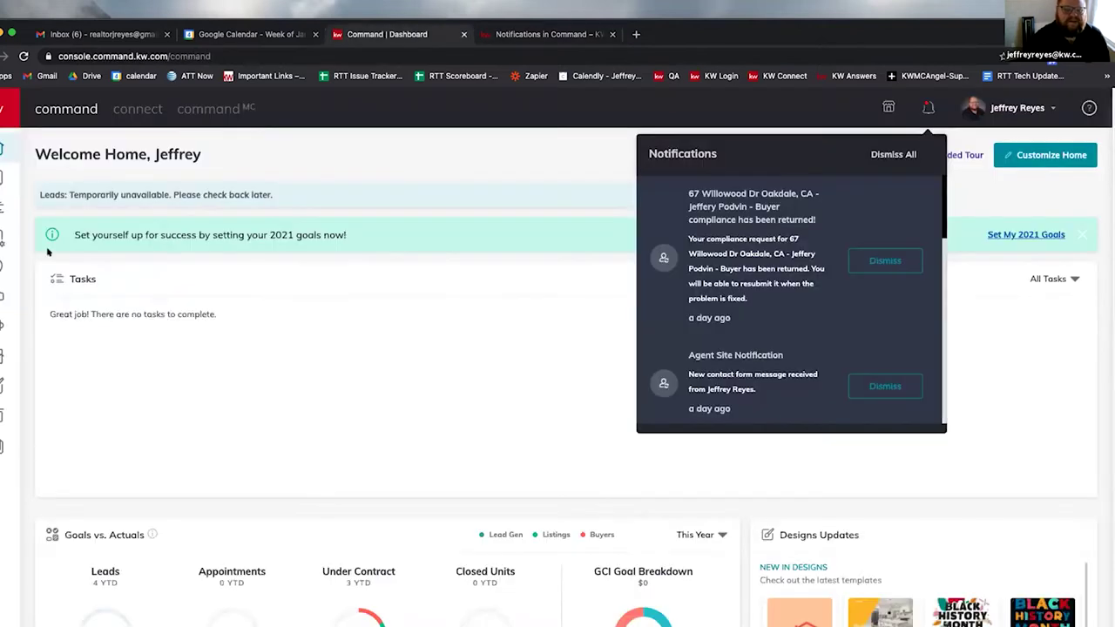
{"action": "left_click", "coordinate": [548, 36]}
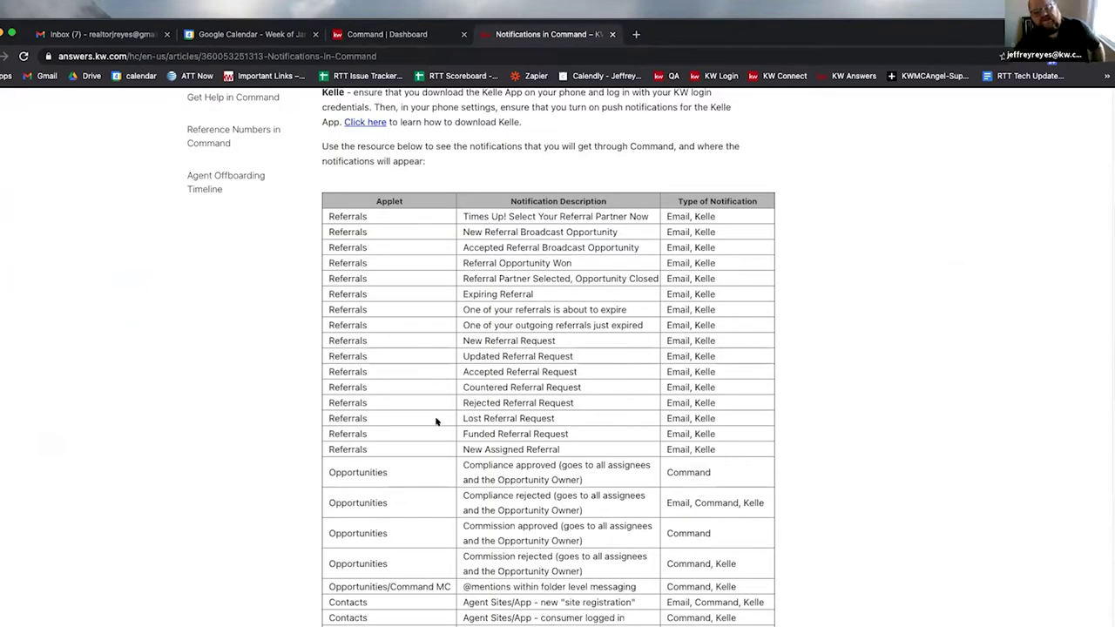
{"action": "scroll", "coordinate": [436, 422], "scroll_direction": "down", "scroll_amount": 1}
{"action": "scroll", "coordinate": [412, 439], "scroll_direction": "down", "scroll_amount": 3}
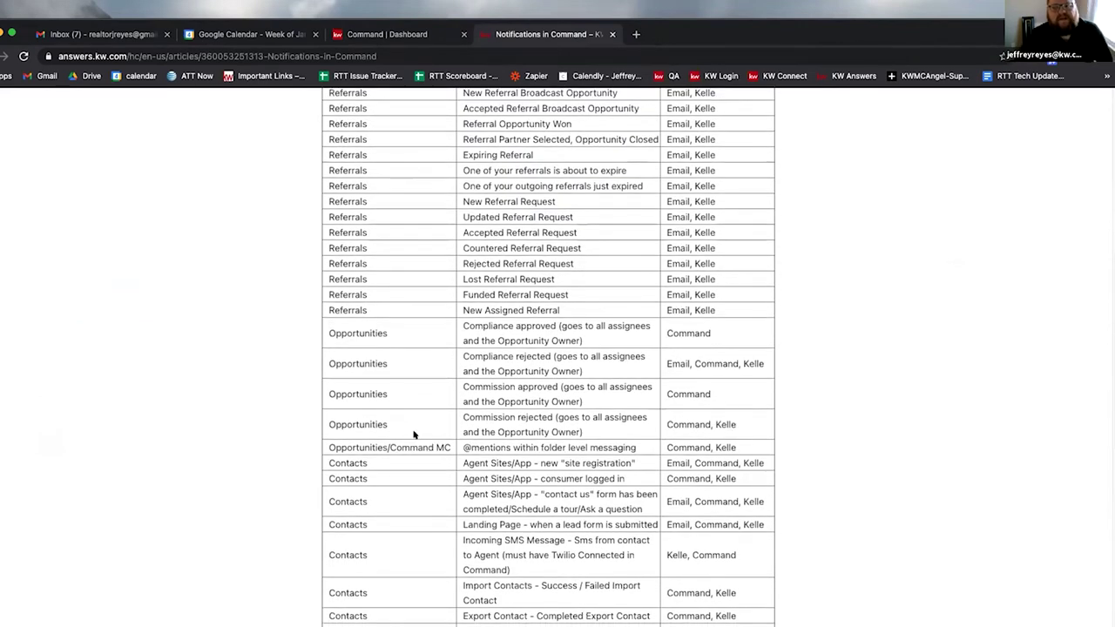
{"action": "scroll", "coordinate": [413, 433], "scroll_direction": "down", "scroll_amount": 3}
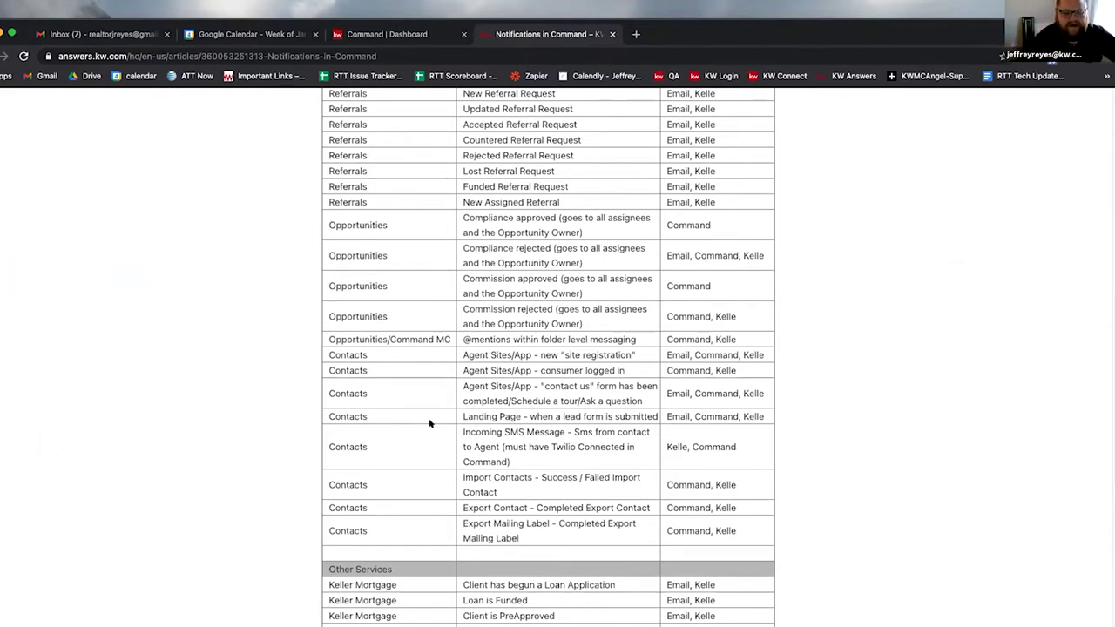
{"action": "scroll", "coordinate": [445, 381], "scroll_direction": "down", "scroll_amount": 4}
{"action": "scroll", "coordinate": [453, 362], "scroll_direction": "up", "scroll_amount": 2}
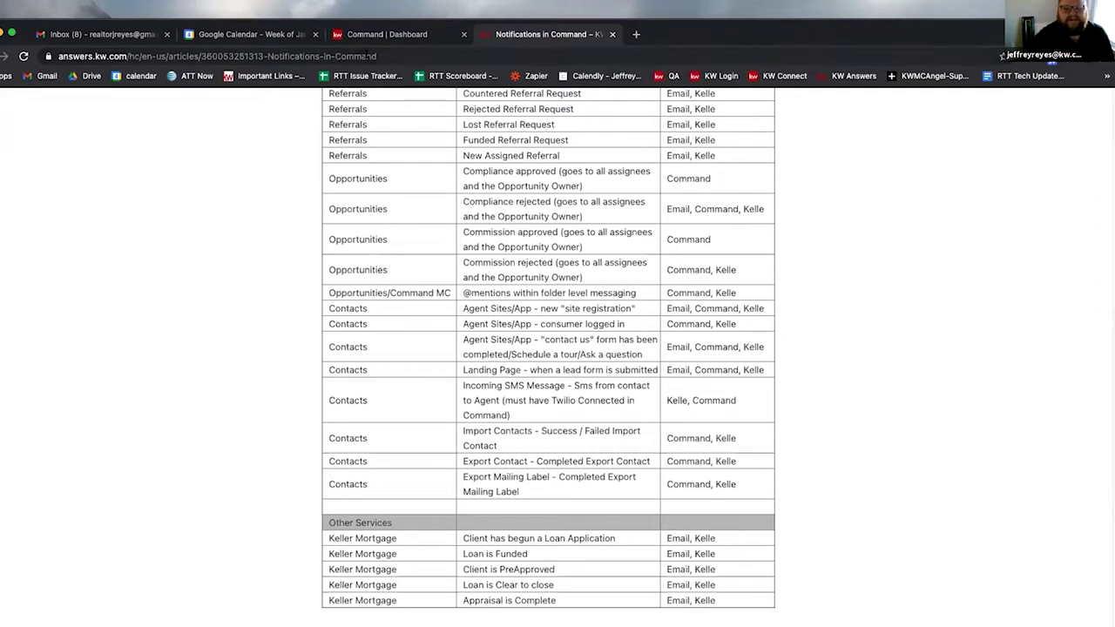
Copy the web address of the "Notifications in Command" article and go back to the article's beginning
{"action": "left_click", "coordinate": [368, 56]}
{"action": "right_click", "coordinate": [369, 56]}
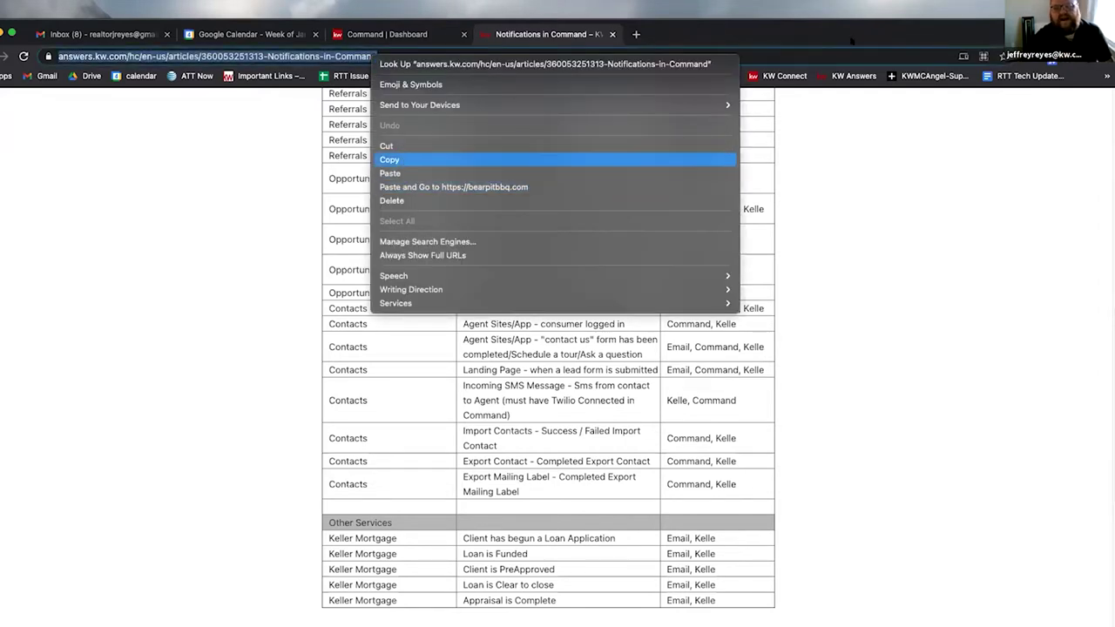
{"action": "left_click", "coordinate": [404, 161]}
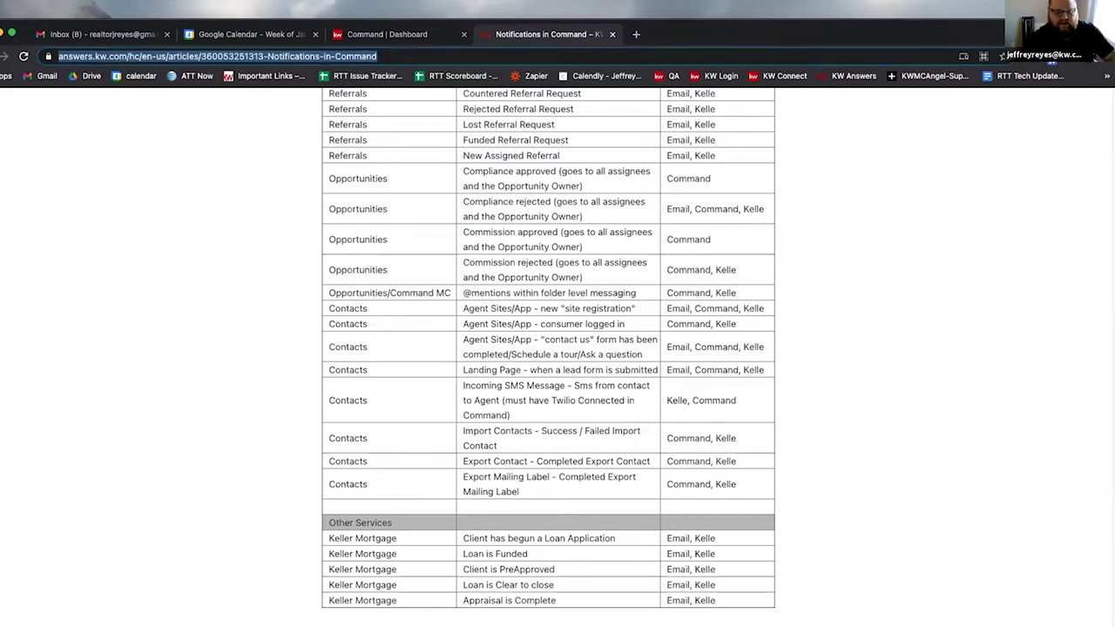
{"action": "scroll", "coordinate": [558, 450], "scroll_direction": "up", "scroll_amount": 10}
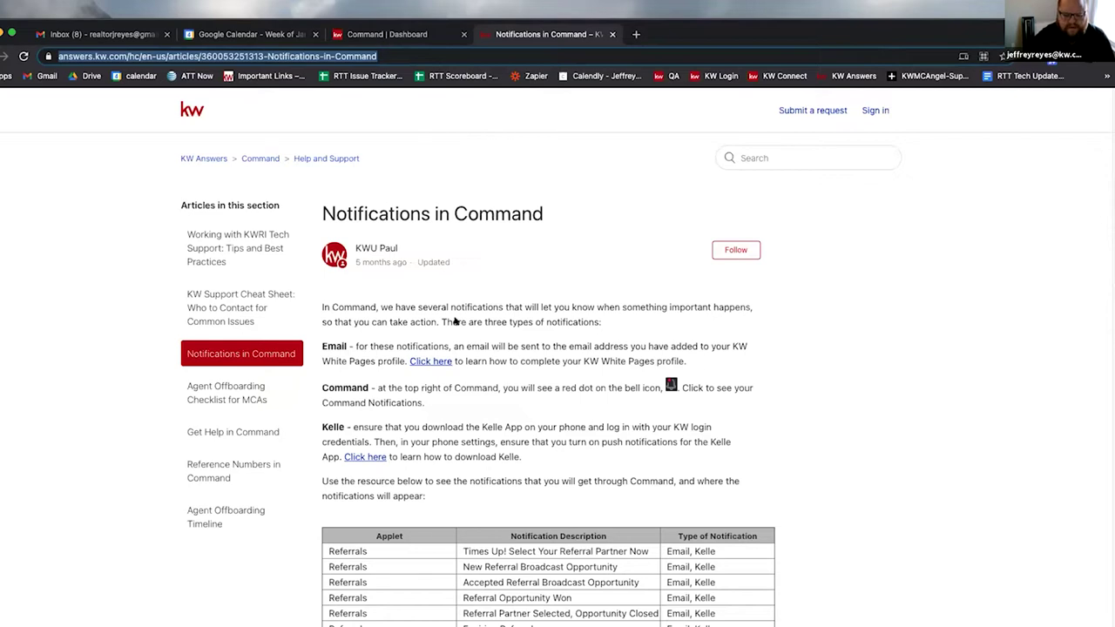
{"action": "scroll", "coordinate": [454, 322], "scroll_direction": "down", "scroll_amount": 1}
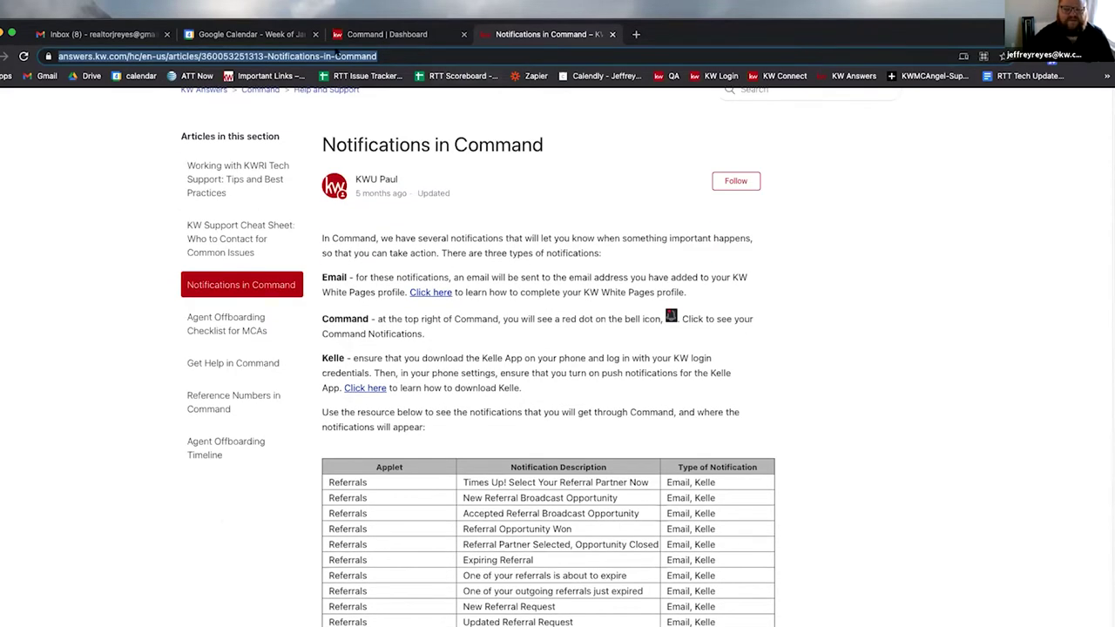
Return to Command, close the notifications, and open the Contacts list sorted by Last Visited with the most recent first
{"action": "left_click", "coordinate": [370, 38]}
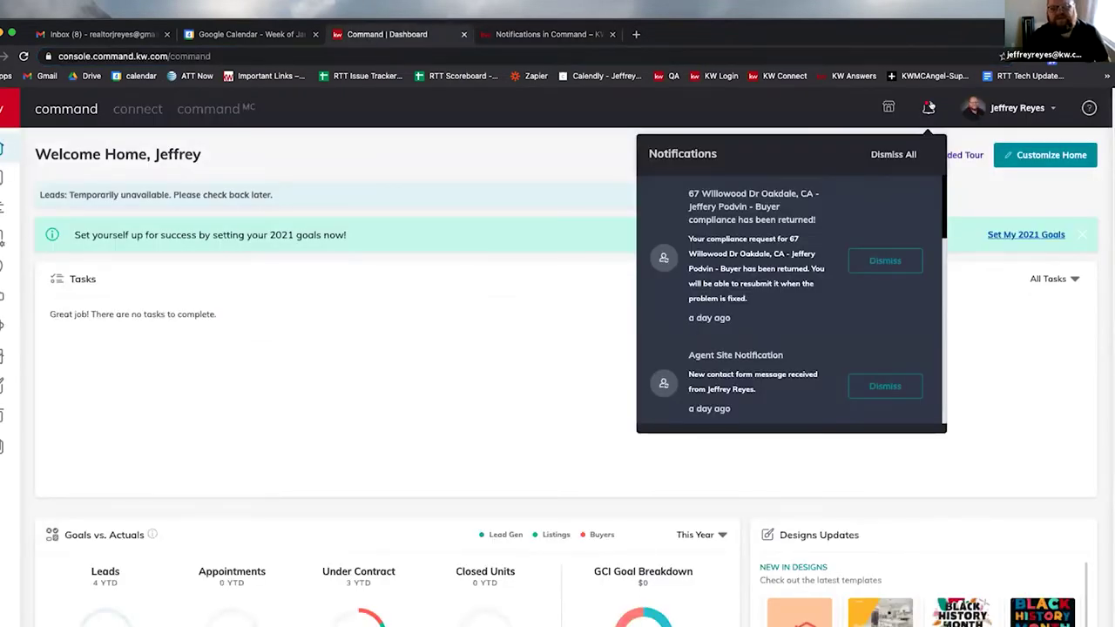
{"action": "left_click", "coordinate": [364, 161]}
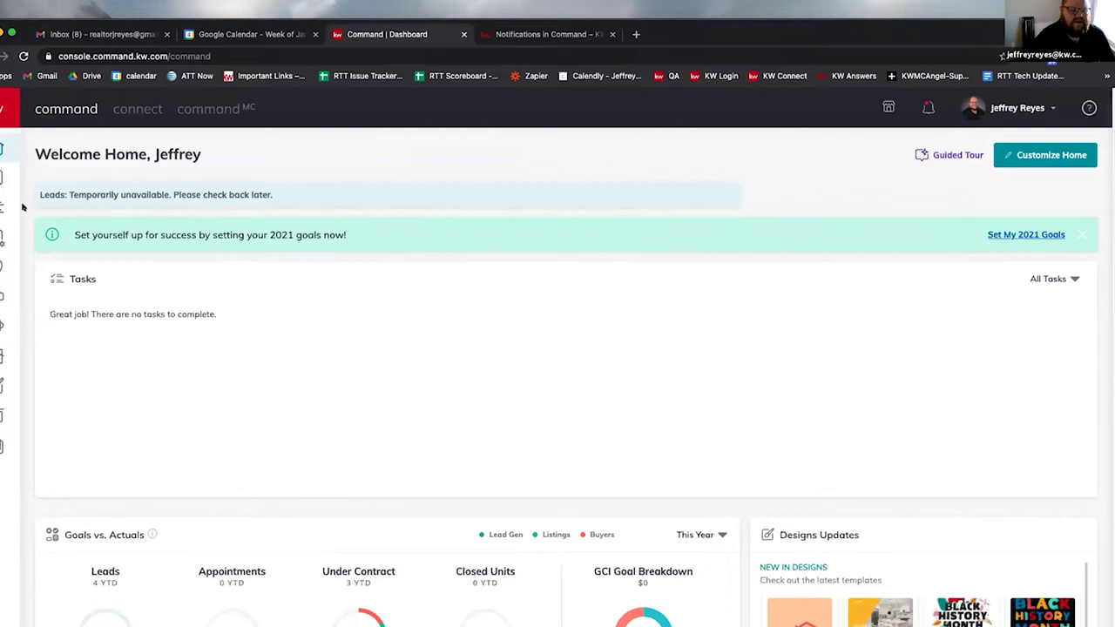
{"action": "left_click", "coordinate": [1, 177]}
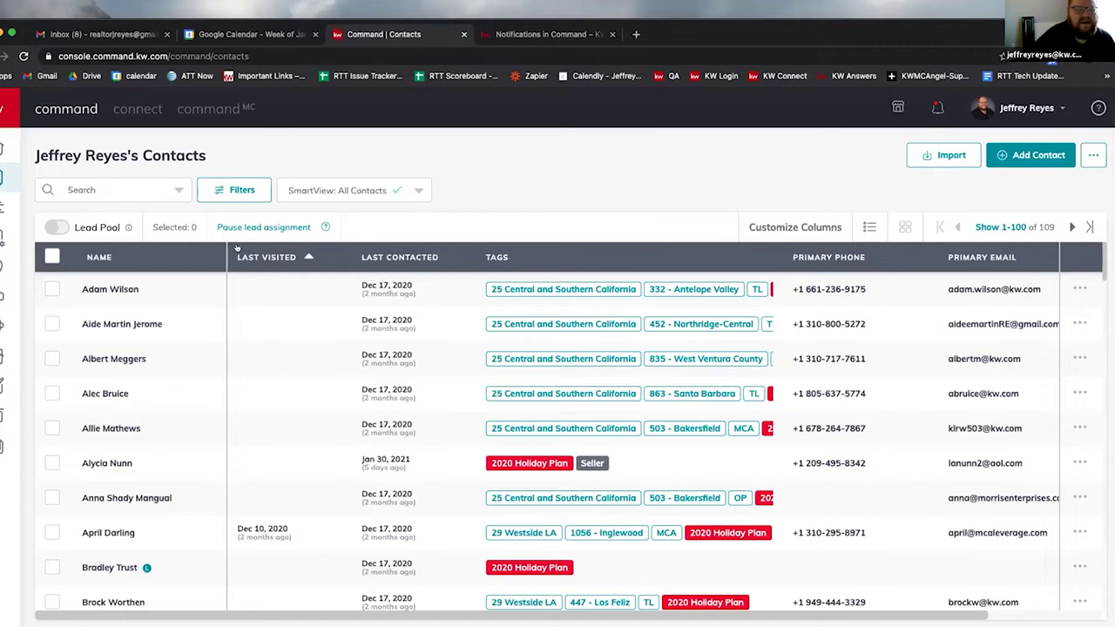
{"action": "left_click", "coordinate": [260, 265]}
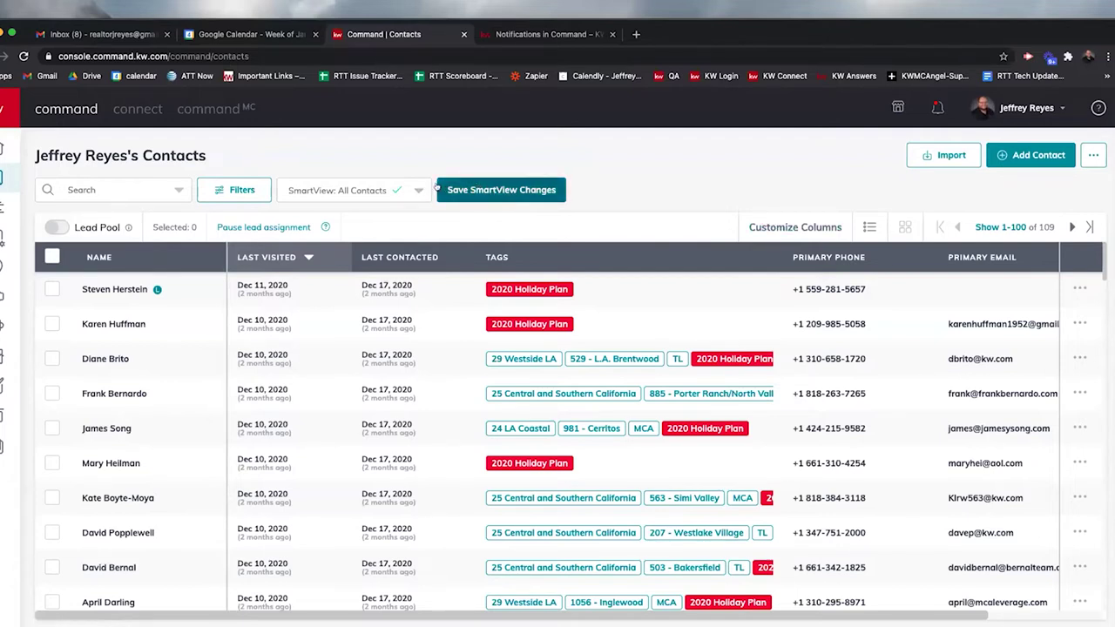
Review the SmartView management options and the list of available SmartViews for the contacts
{"action": "left_click", "coordinate": [384, 187]}
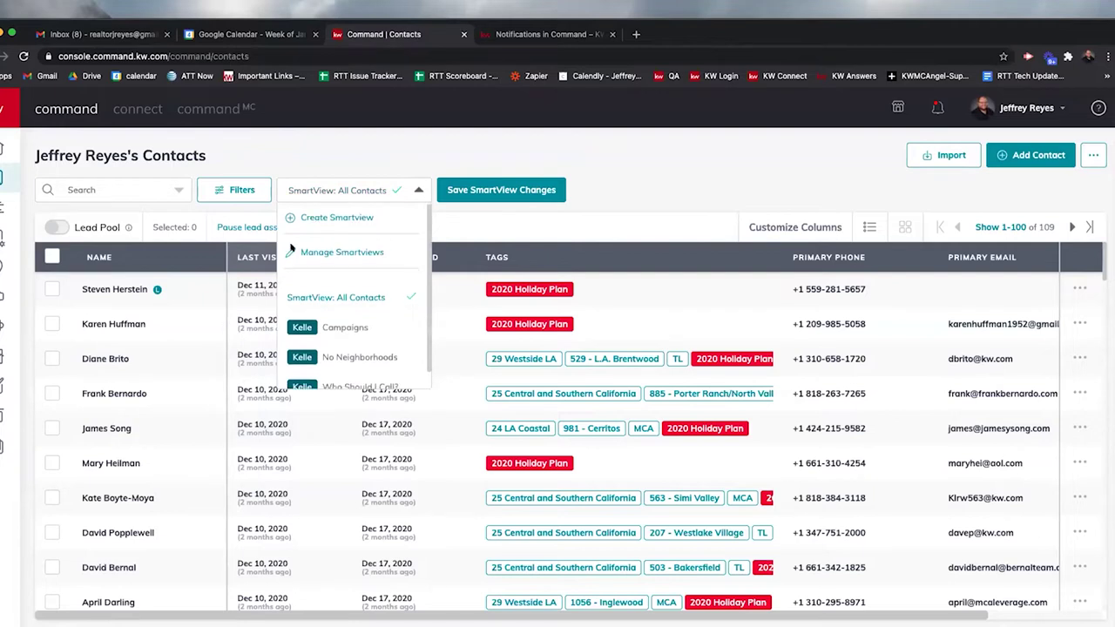
{"action": "left_click", "coordinate": [331, 252]}
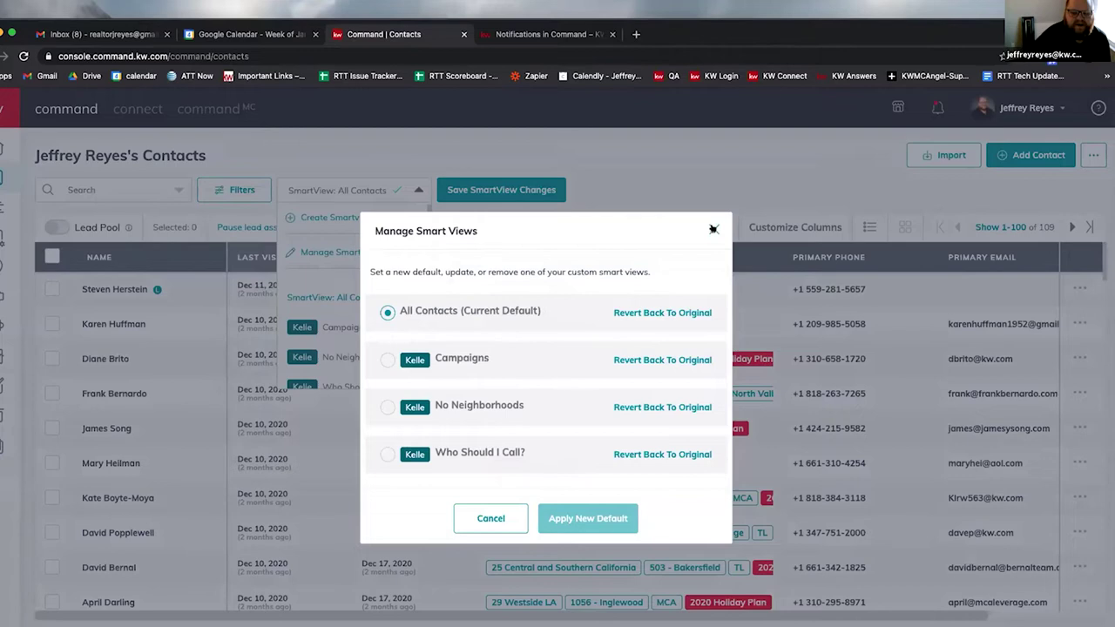
{"action": "left_click", "coordinate": [487, 519]}
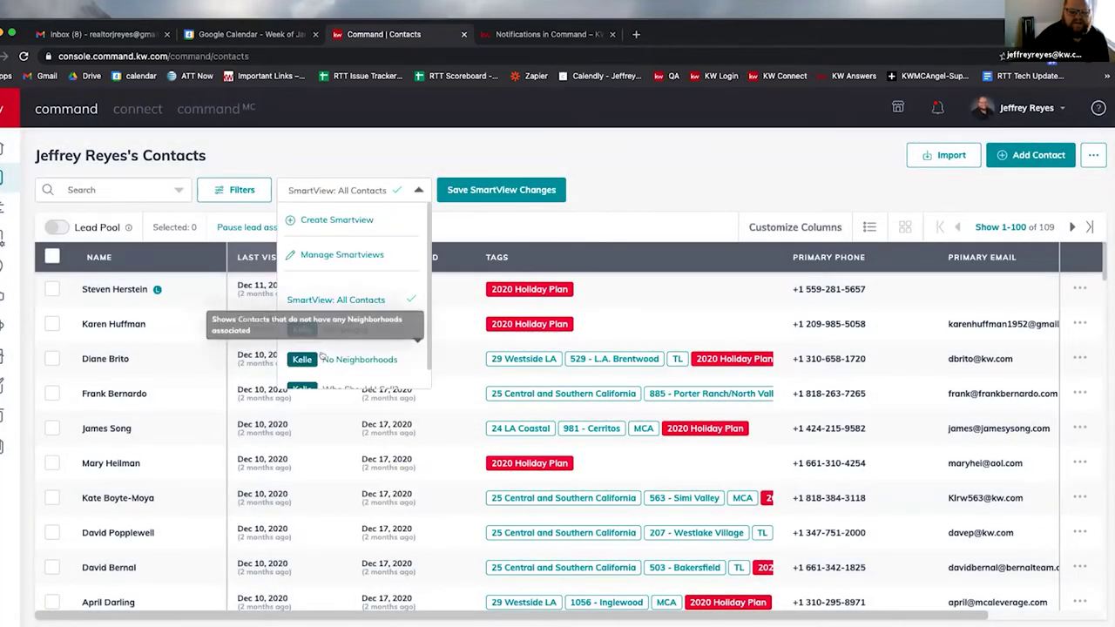
{"action": "scroll", "coordinate": [339, 366], "scroll_direction": "down", "scroll_amount": 1}
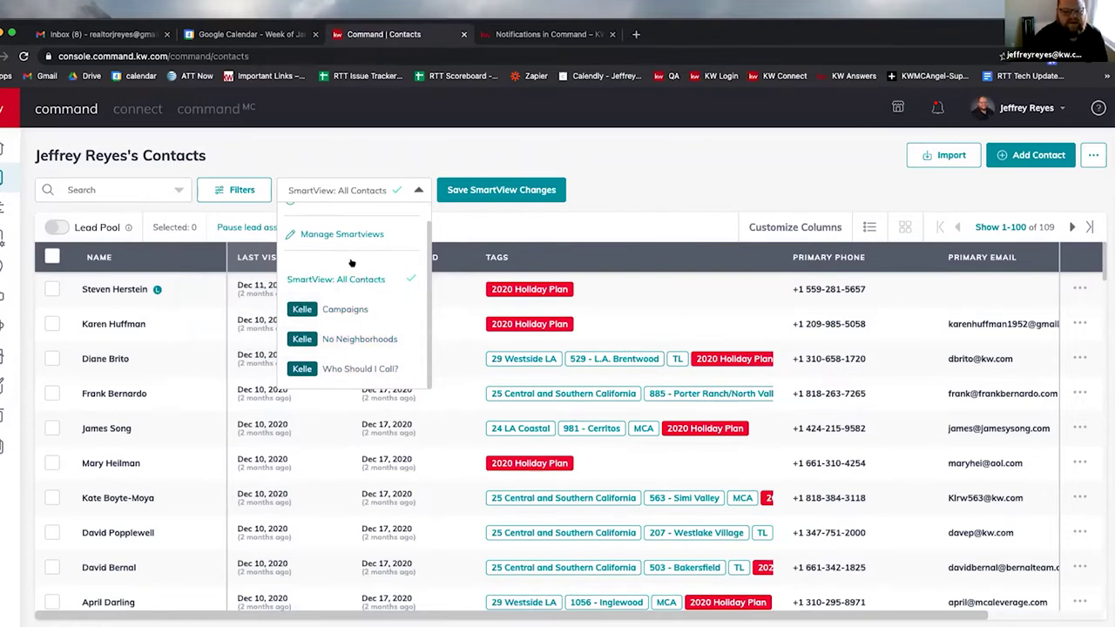
{"action": "scroll", "coordinate": [357, 368], "scroll_direction": "up", "scroll_amount": 1}
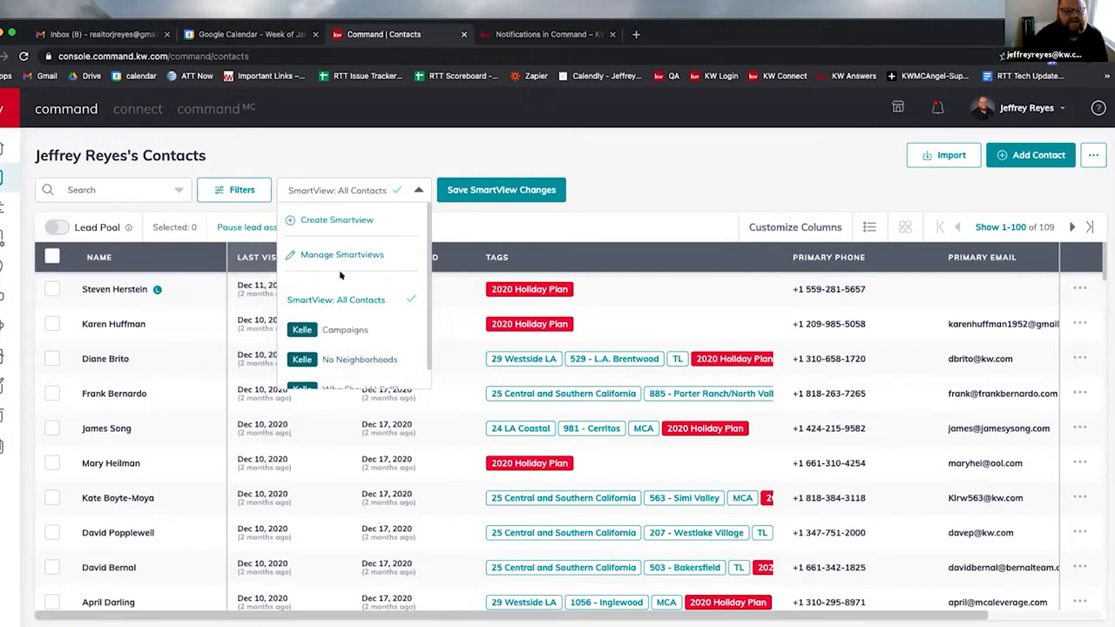
Draft a new SmartView named "call these people first", marked as the default, and discard it without saving
{"action": "left_click", "coordinate": [333, 218]}
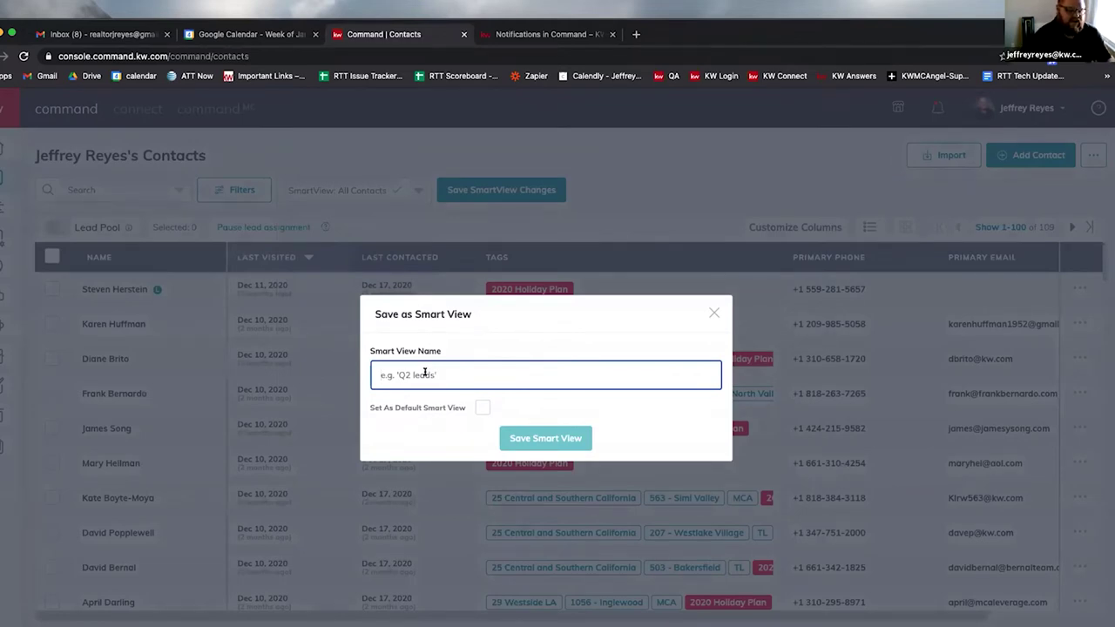
{"action": "type", "text": "call these guys"}
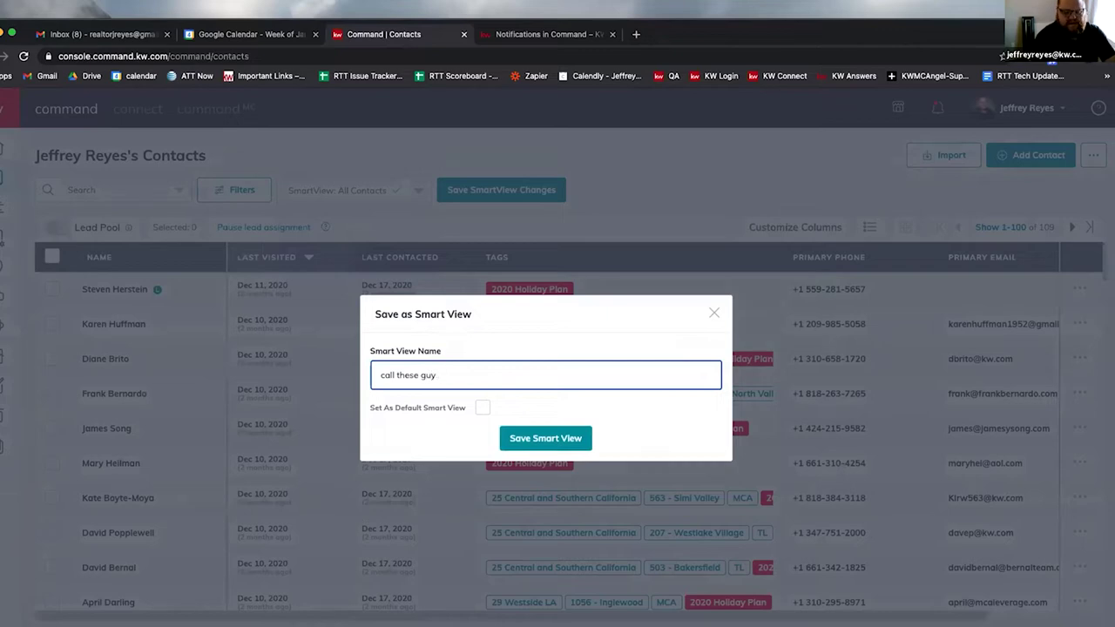
{"action": "key", "text": "BackSpace"}
{"action": "type", "text": "people first"}
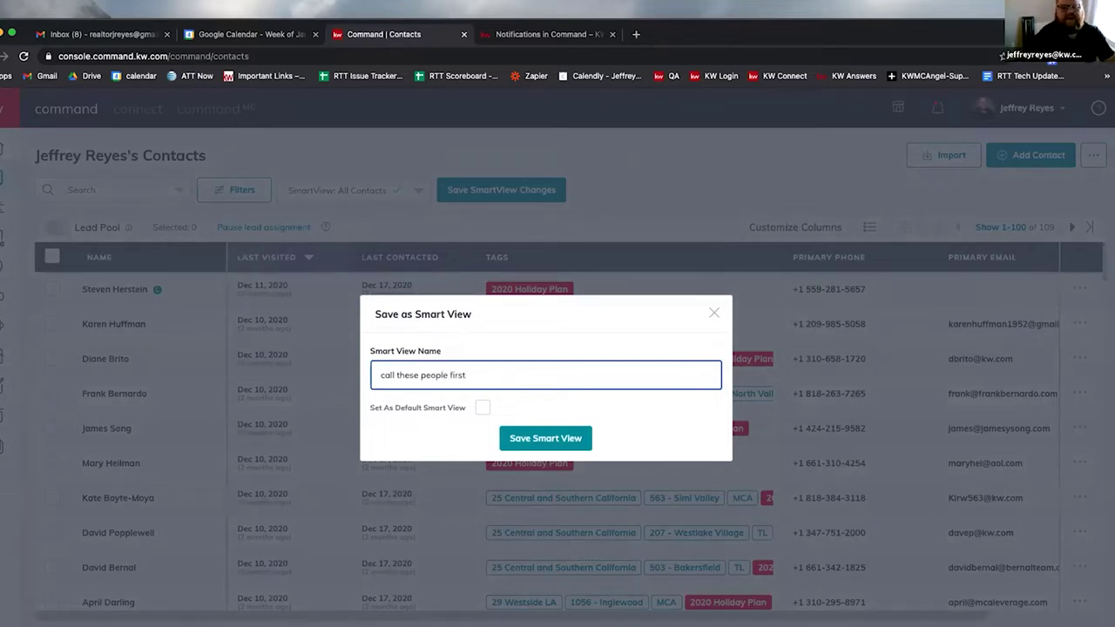
{"action": "left_click", "coordinate": [480, 407]}
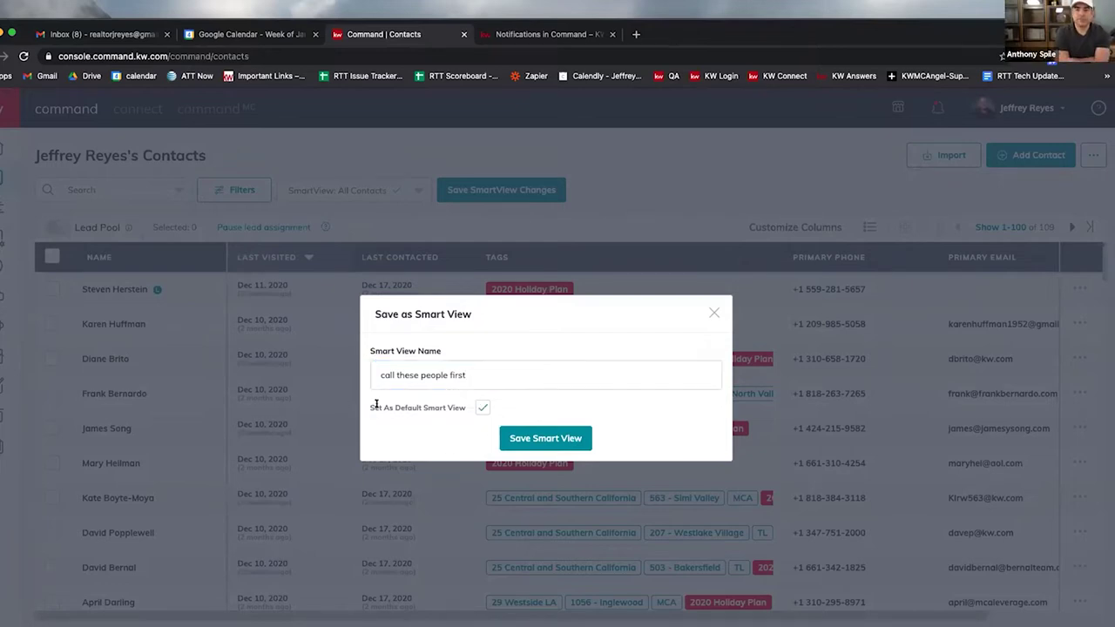
{"action": "left_click", "coordinate": [712, 313]}
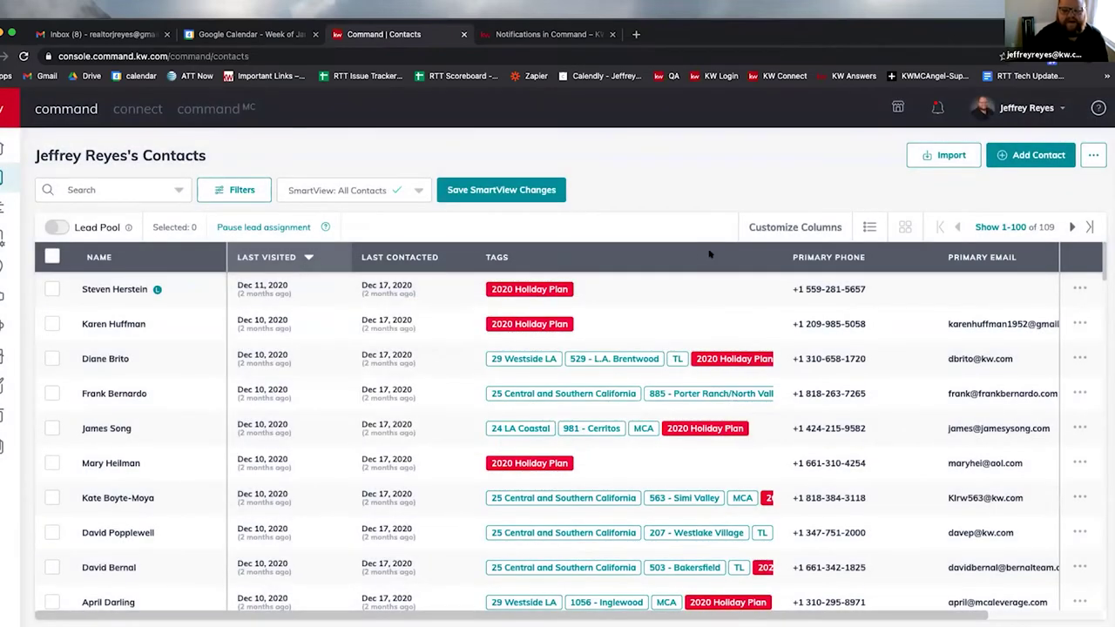
Add the Last Message column to the All Contacts table and bring the table's final columns into view
{"action": "left_click", "coordinate": [796, 227]}
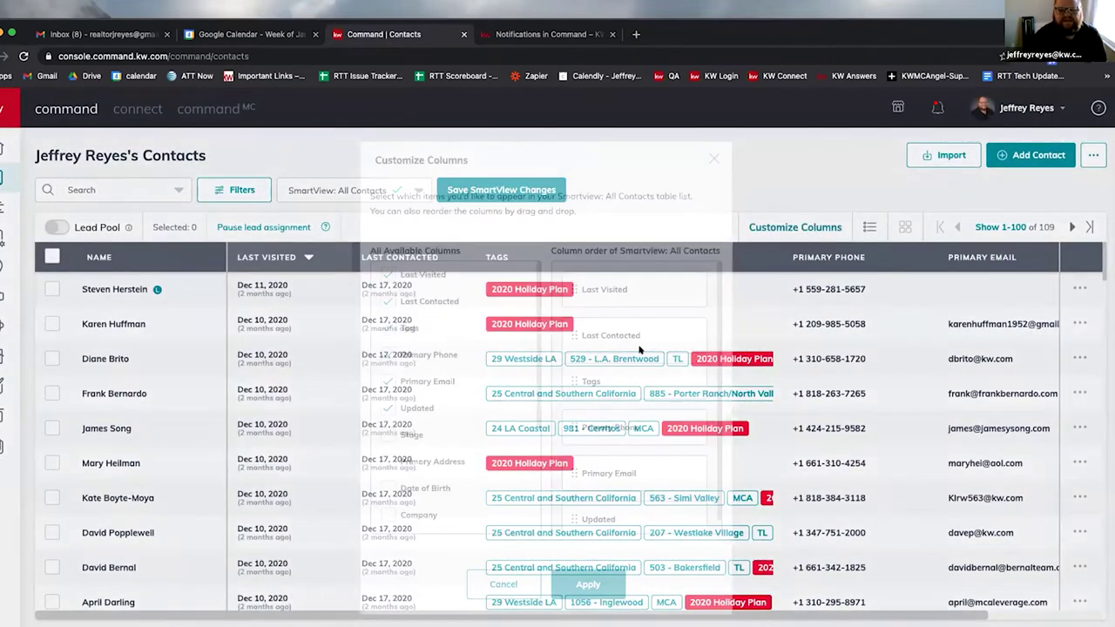
{"action": "scroll", "coordinate": [427, 409], "scroll_direction": "down", "scroll_amount": 2}
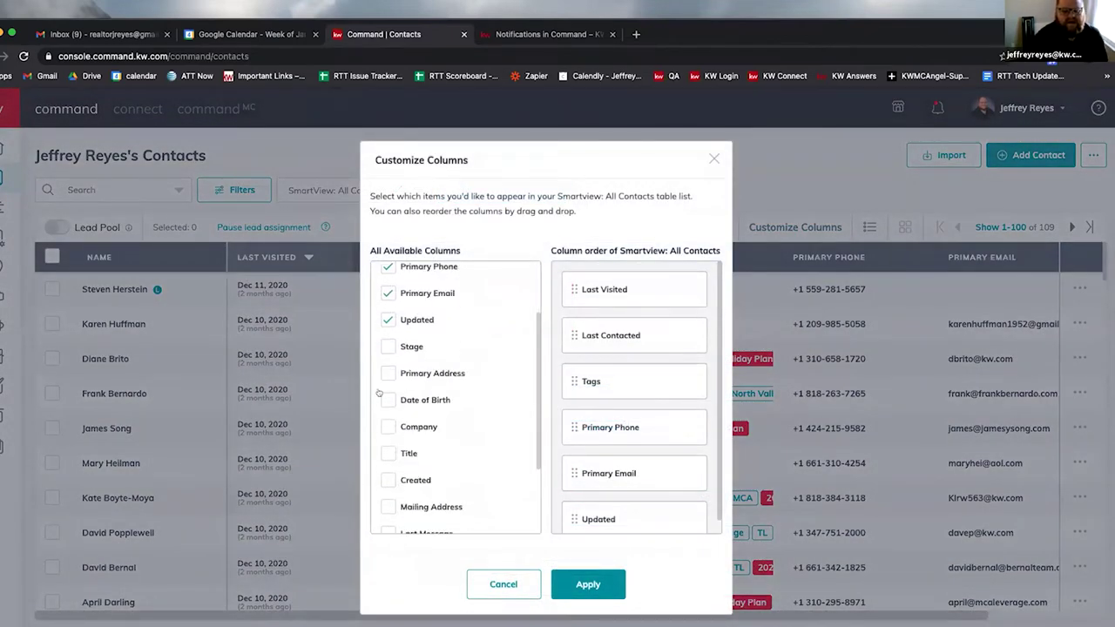
{"action": "scroll", "coordinate": [393, 471], "scroll_direction": "down", "scroll_amount": 2}
{"action": "scroll", "coordinate": [395, 449], "scroll_direction": "down", "scroll_amount": 2}
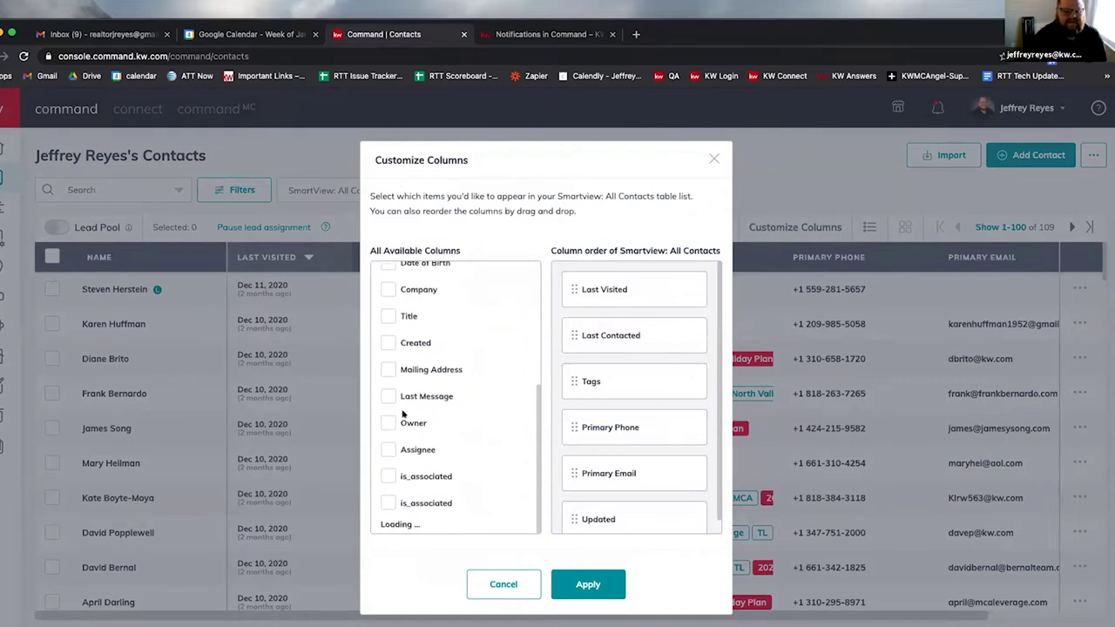
{"action": "left_click", "coordinate": [392, 369]}
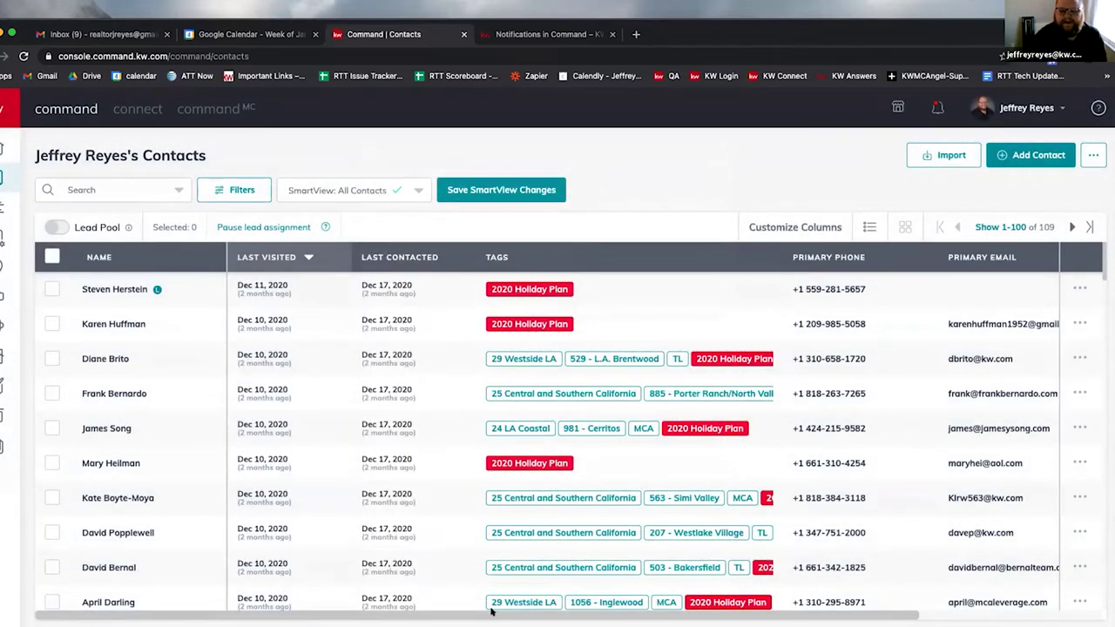
{"action": "left_click_drag", "start_coordinate": [491, 612], "coordinate": [689, 613]}
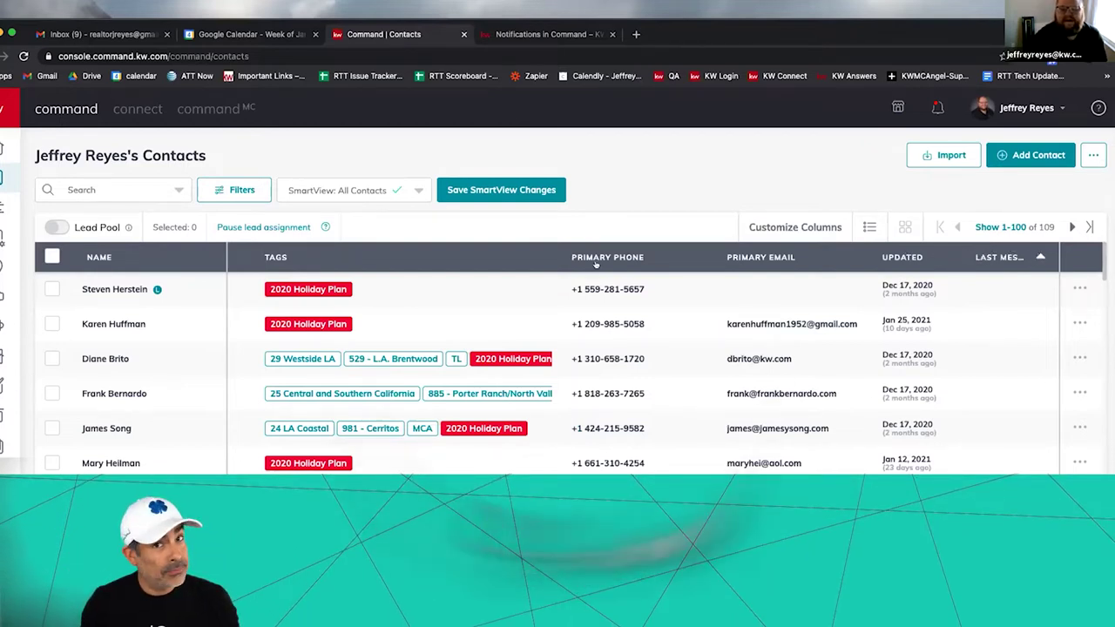
Move Last Message to the beginning of the All Contacts column order, ahead of Last Visited, and apply the order
{"action": "left_click", "coordinate": [807, 229]}
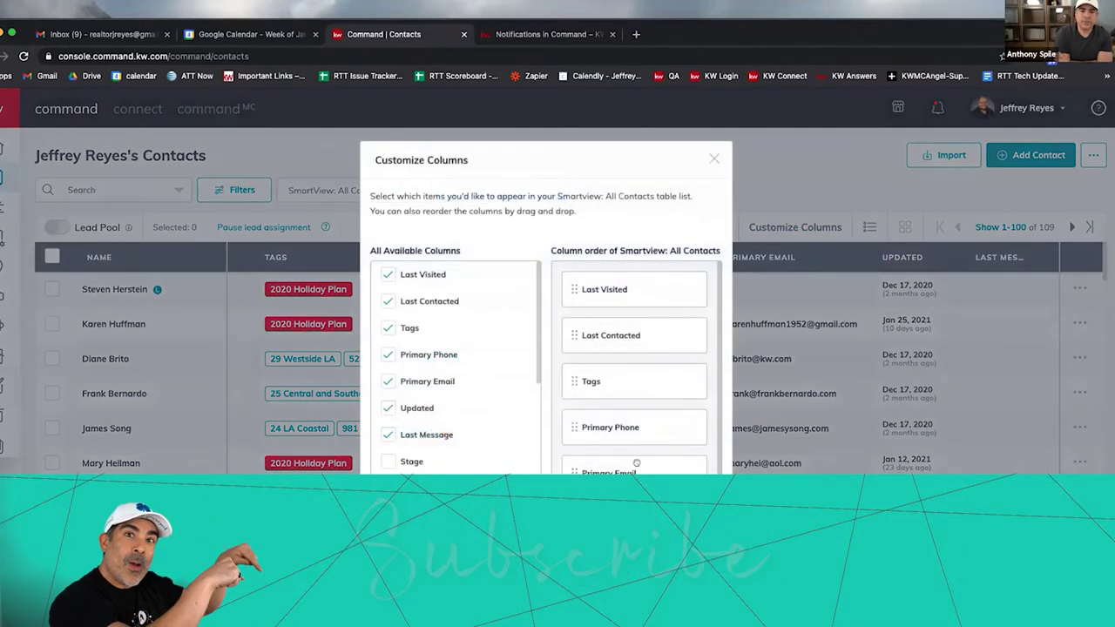
{"action": "scroll", "coordinate": [634, 462], "scroll_direction": "down", "scroll_amount": 2}
{"action": "left_click_drag", "start_coordinate": [572, 506], "coordinate": [577, 288]}
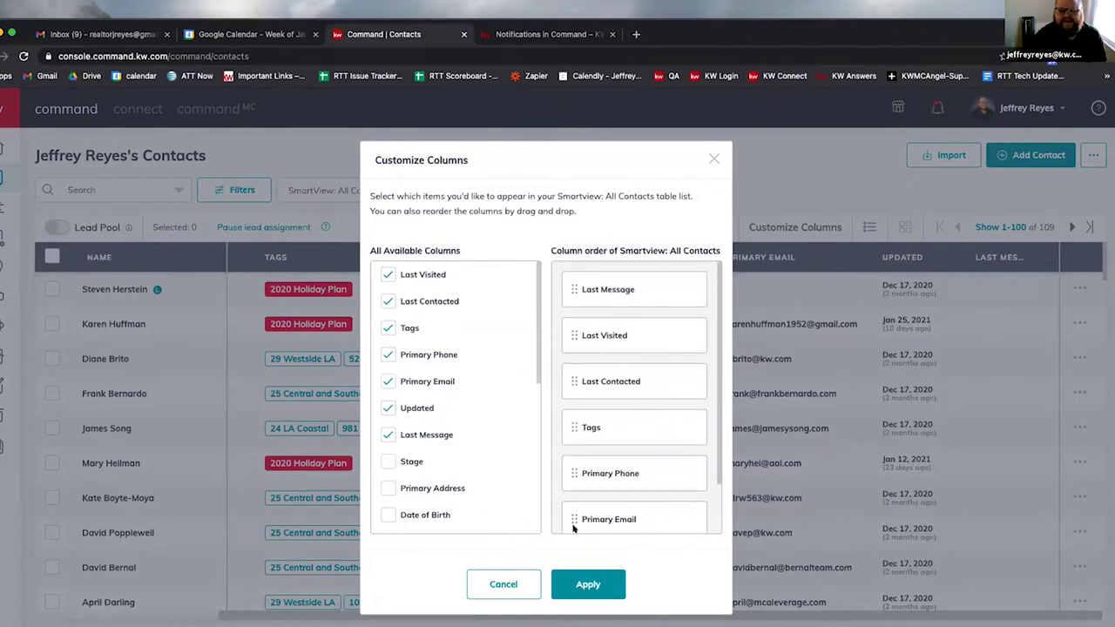
{"action": "left_click", "coordinate": [588, 584]}
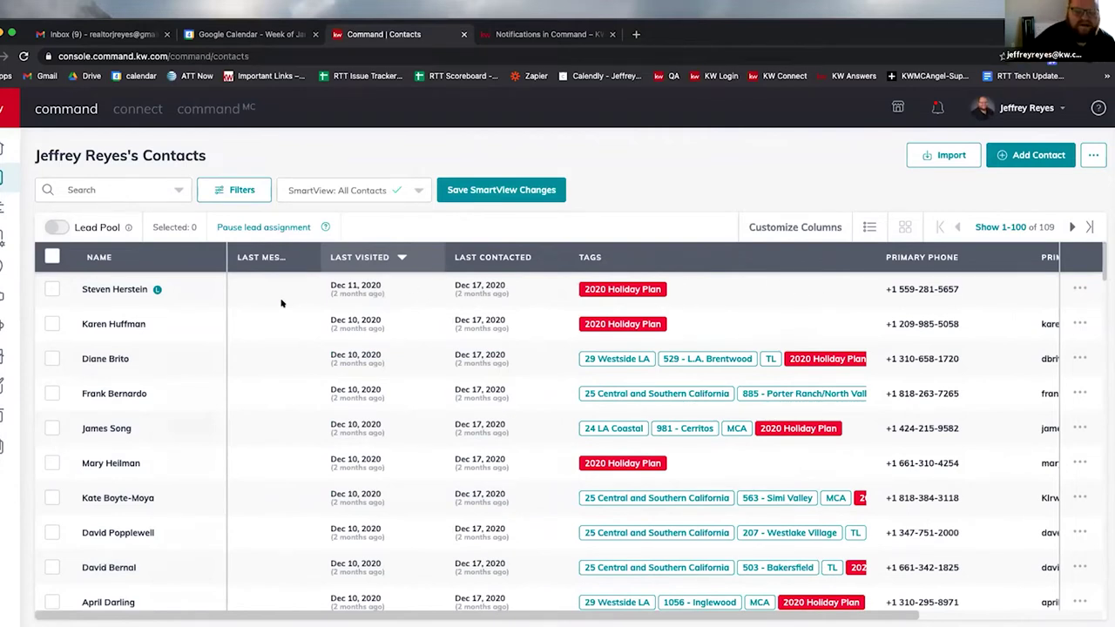
Review the form for creating a SmartView named "call these people first" as the default, and close it without saving
{"action": "left_click", "coordinate": [322, 190]}
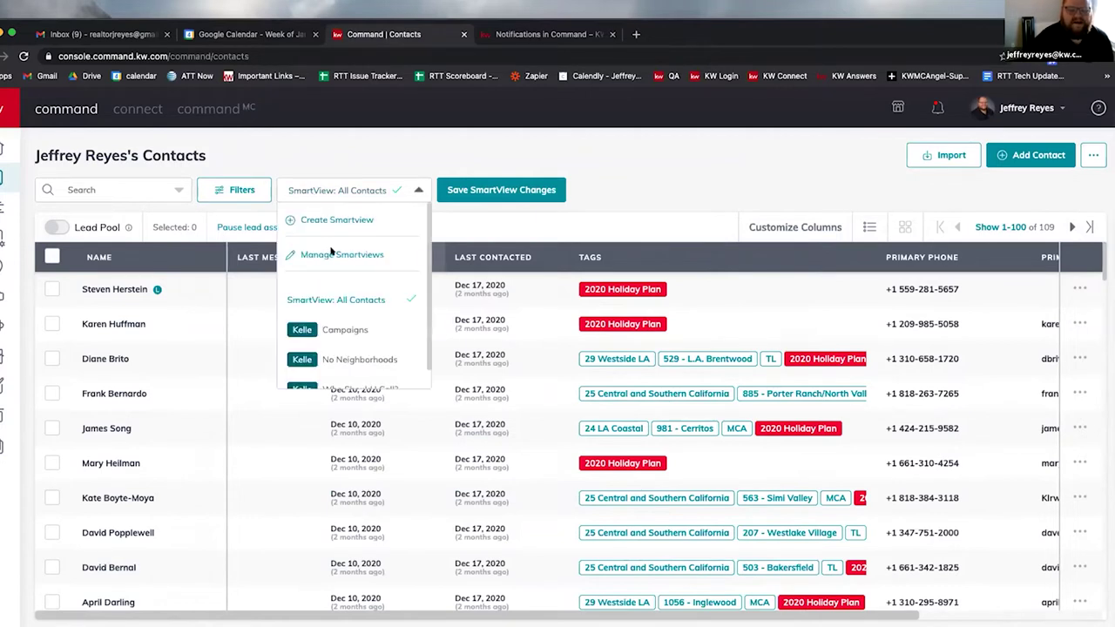
{"action": "left_click", "coordinate": [325, 221]}
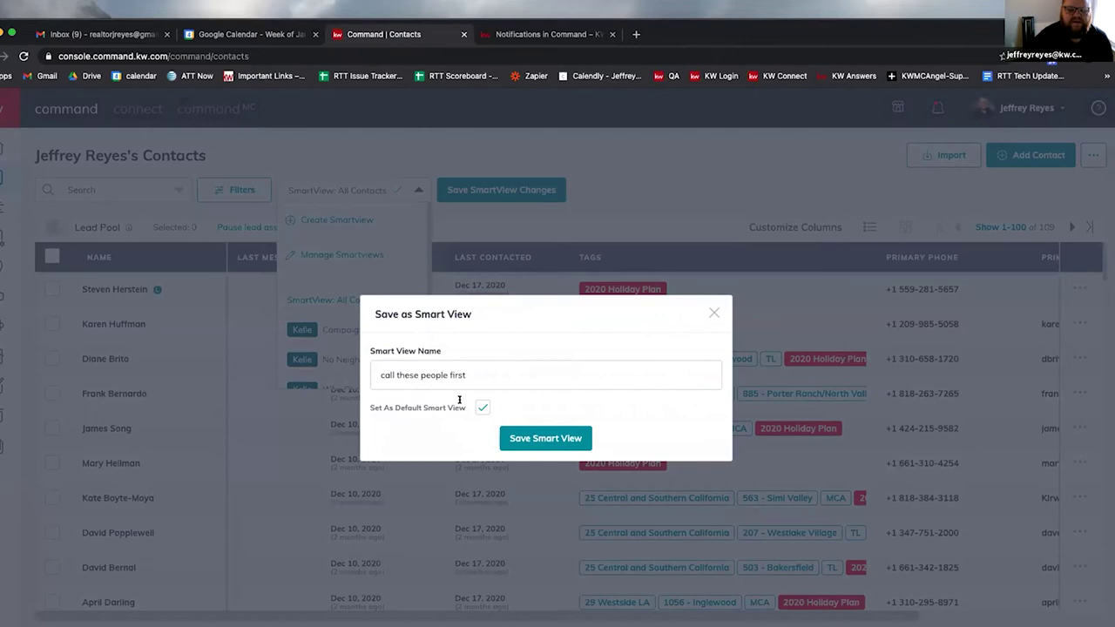
{"action": "left_click", "coordinate": [711, 312]}
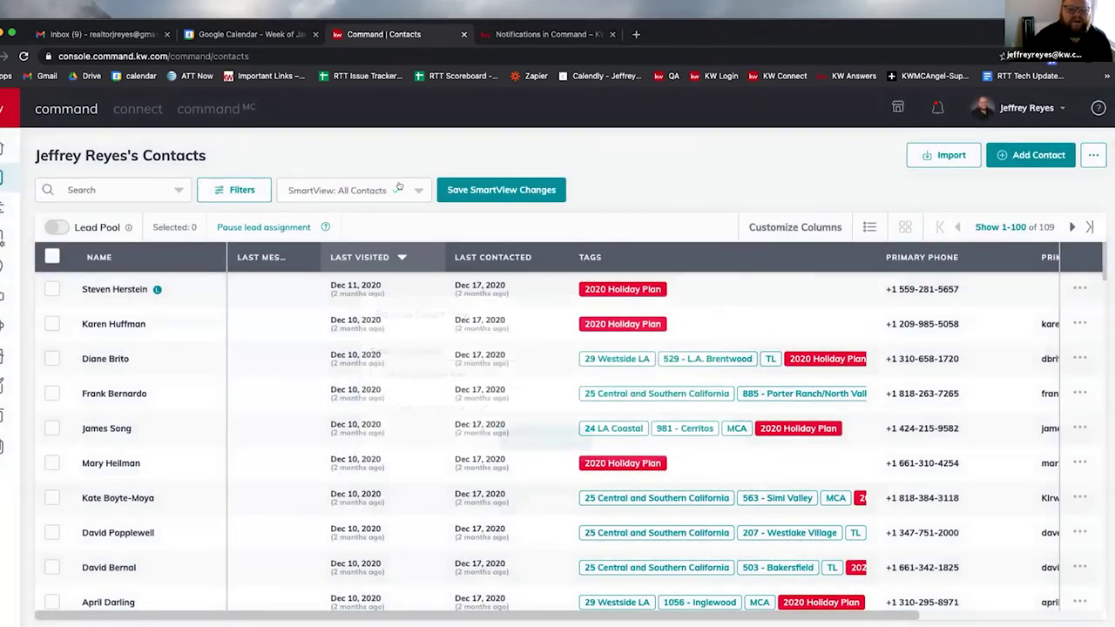
{"action": "left_click", "coordinate": [334, 220]}
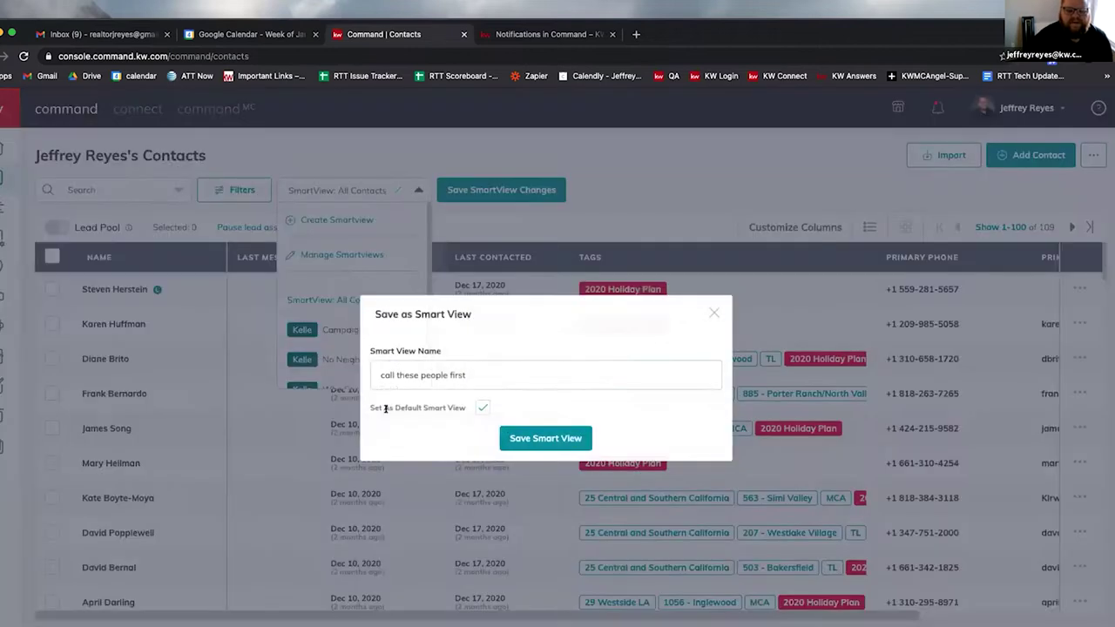
{"action": "left_click", "coordinate": [715, 312]}
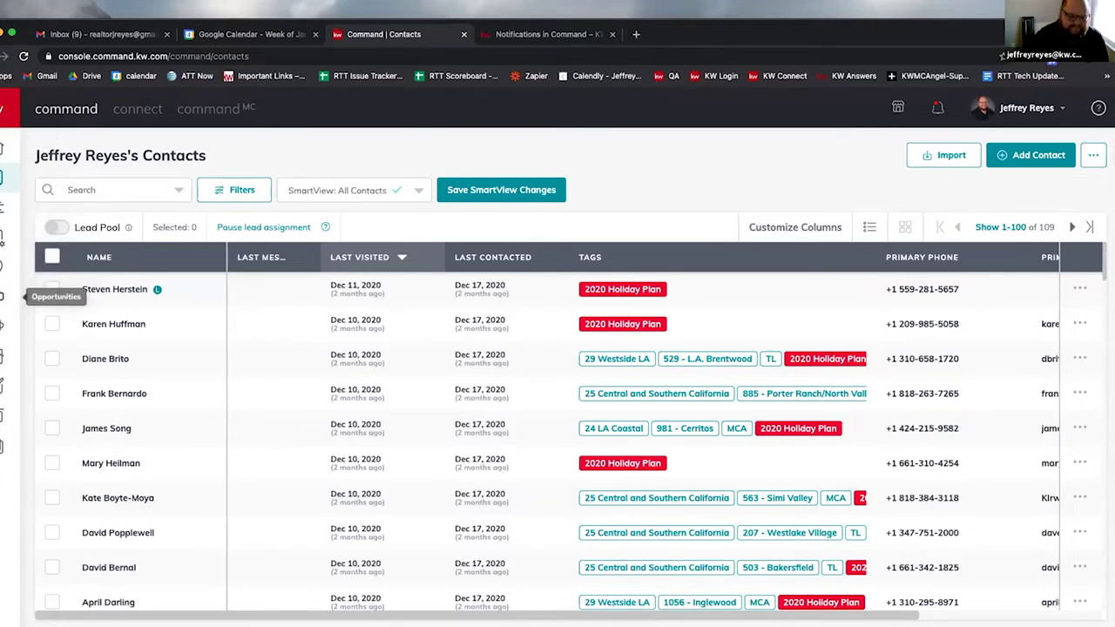
Open the Paid Ads overview in Campaigns to view the paid campaigns and their lead figures
{"action": "left_click", "coordinate": [3, 325]}
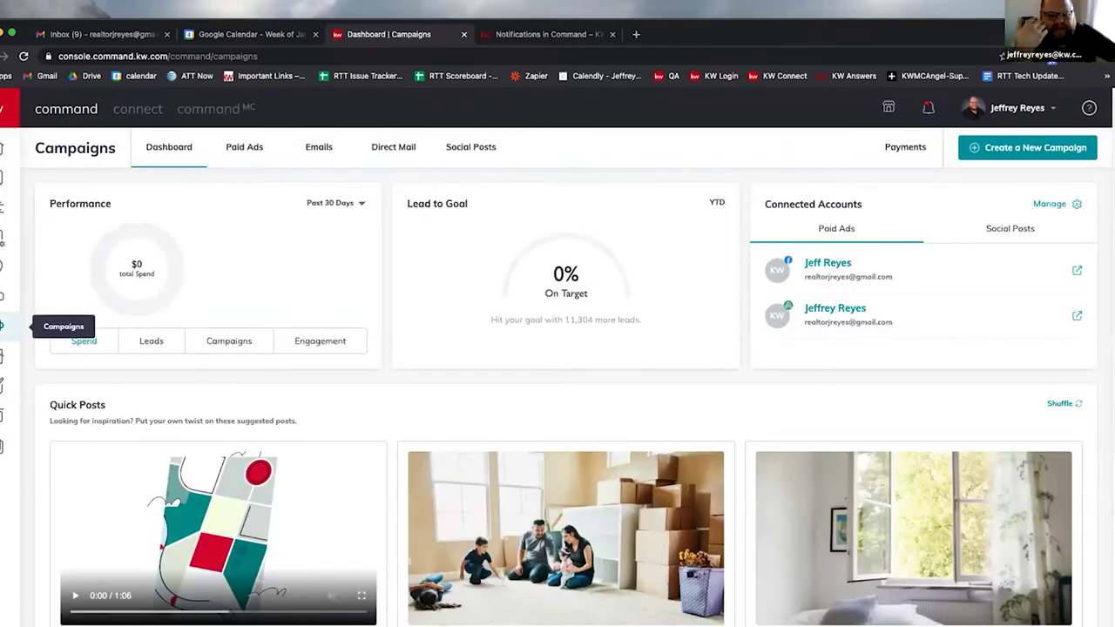
{"action": "left_click", "coordinate": [255, 146]}
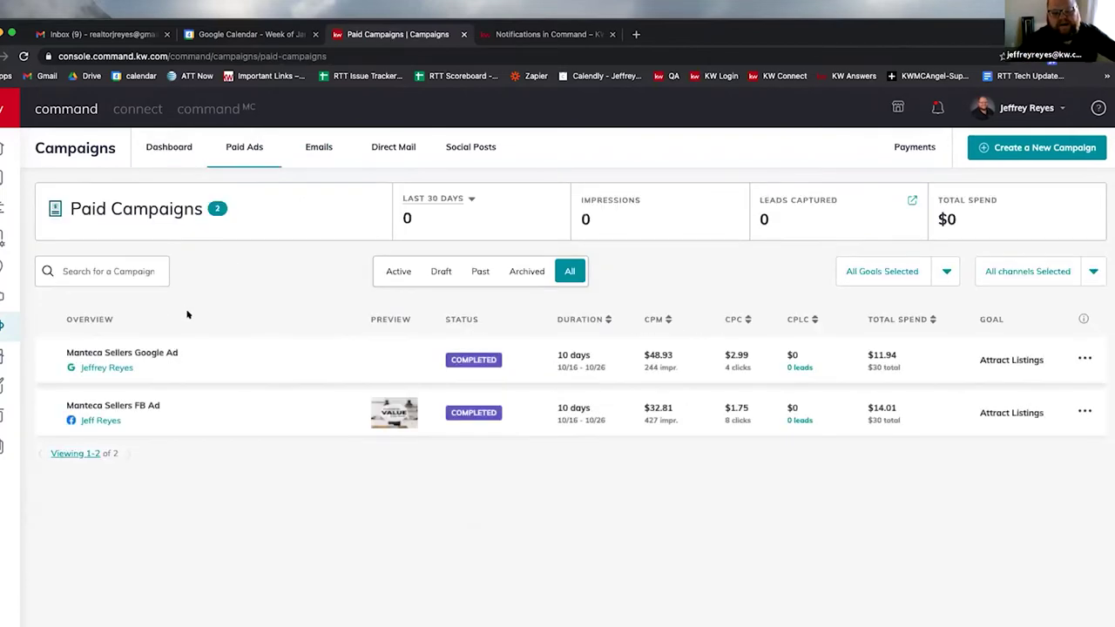
{"action": "left_click", "coordinate": [548, 34]}
{"action": "left_click", "coordinate": [344, 28]}
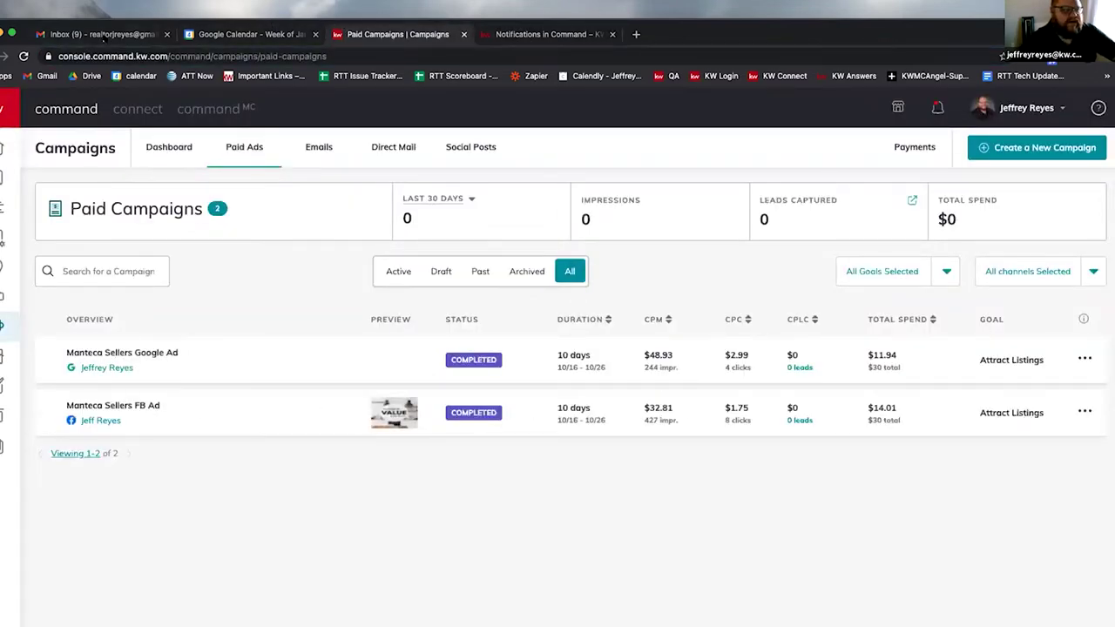
Switch to the KW Answers article "Find and Manage Facebook and Instagram Leads Captured From Ads" and copy its web address
{"action": "key", "text": "super+grave"}
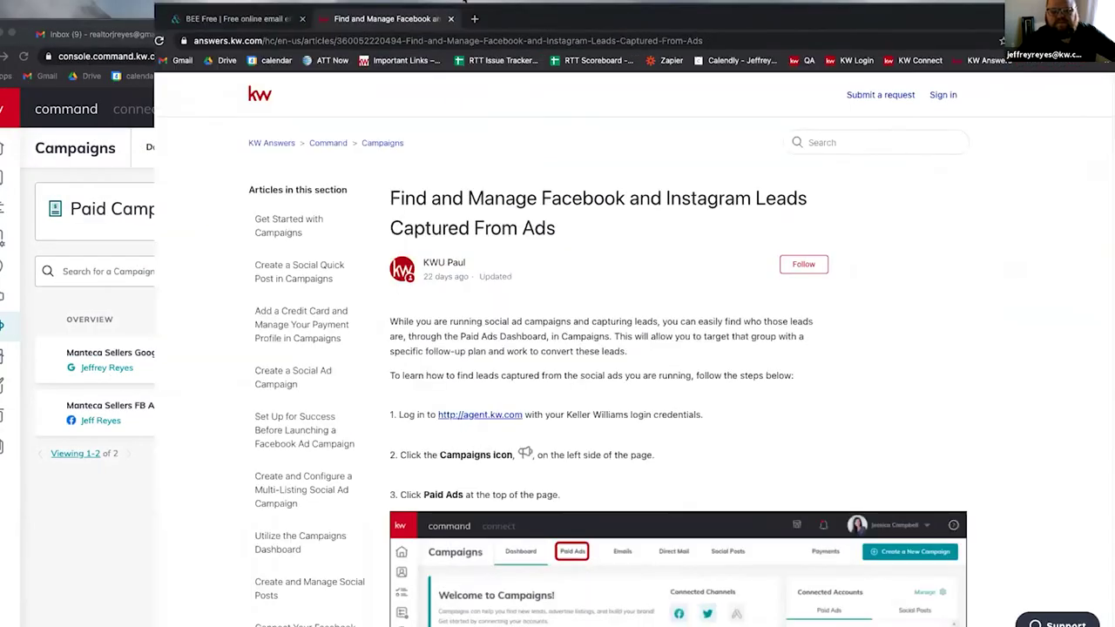
{"action": "left_click", "coordinate": [263, 33]}
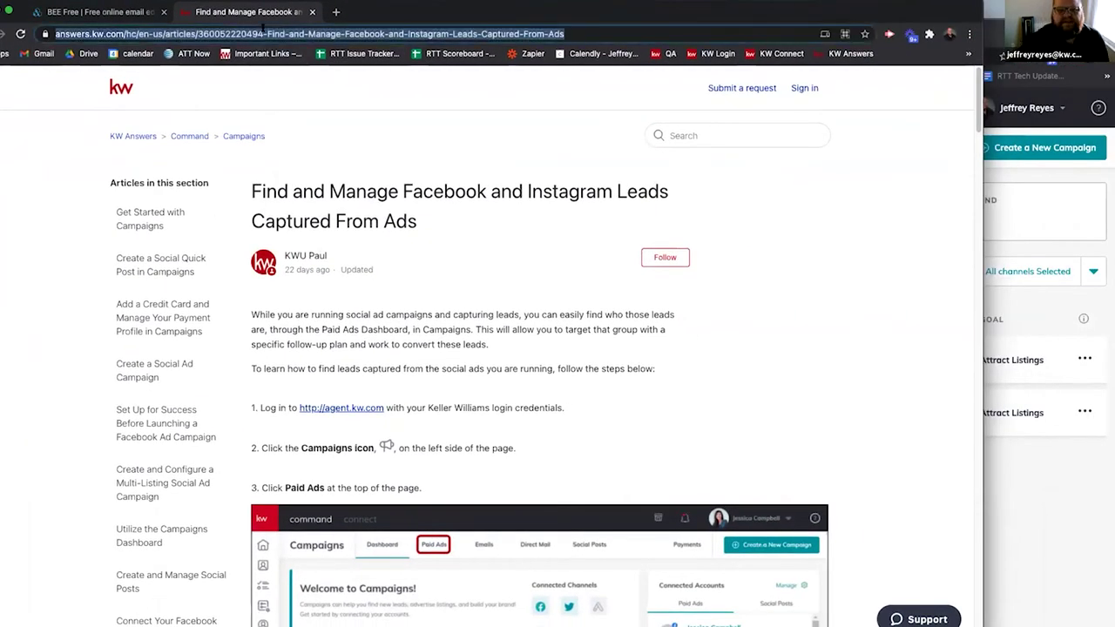
{"action": "right_click", "coordinate": [263, 34]}
{"action": "left_click", "coordinate": [296, 135]}
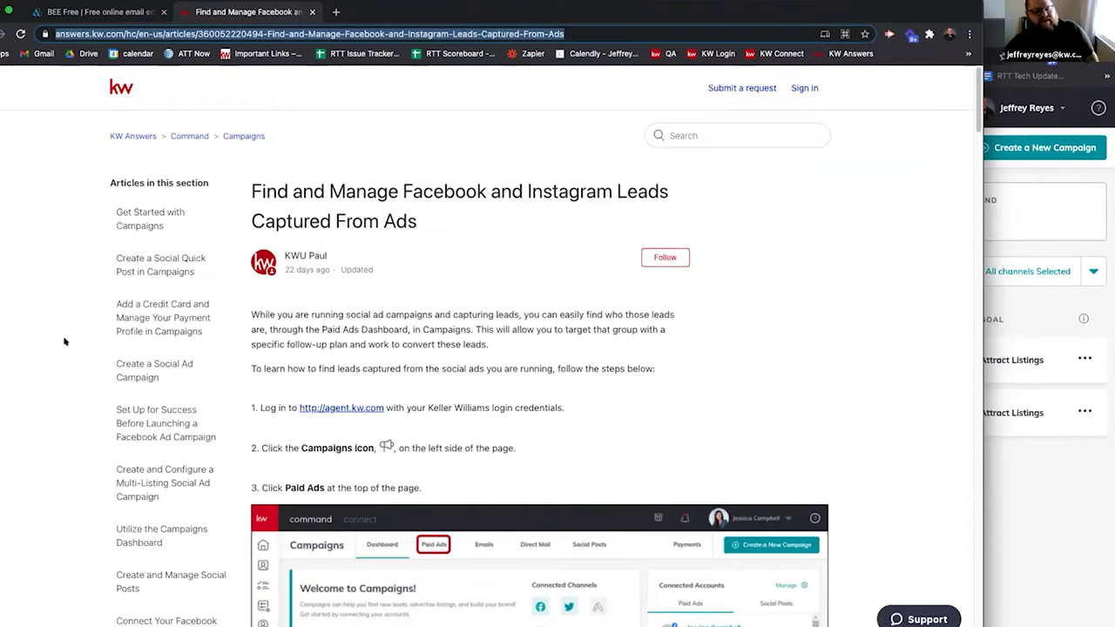
Read the article's instructions on finding leads captured by paid ads and adding them to a SmartPlan
{"action": "scroll", "coordinate": [423, 323], "scroll_direction": "down", "scroll_amount": 2}
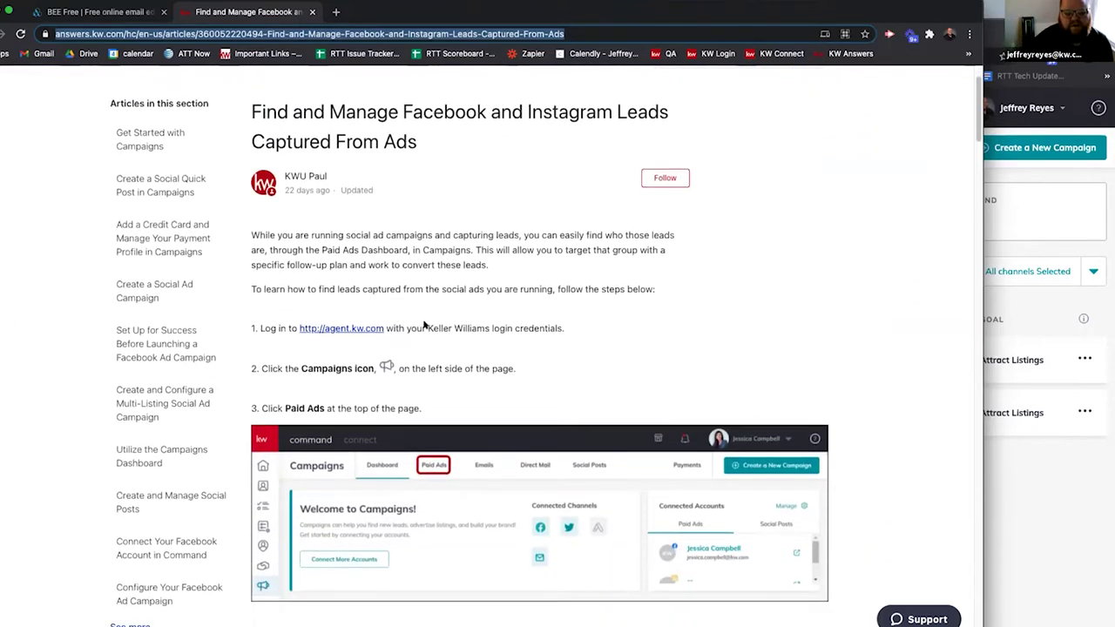
{"action": "scroll", "coordinate": [424, 323], "scroll_direction": "down", "scroll_amount": 3}
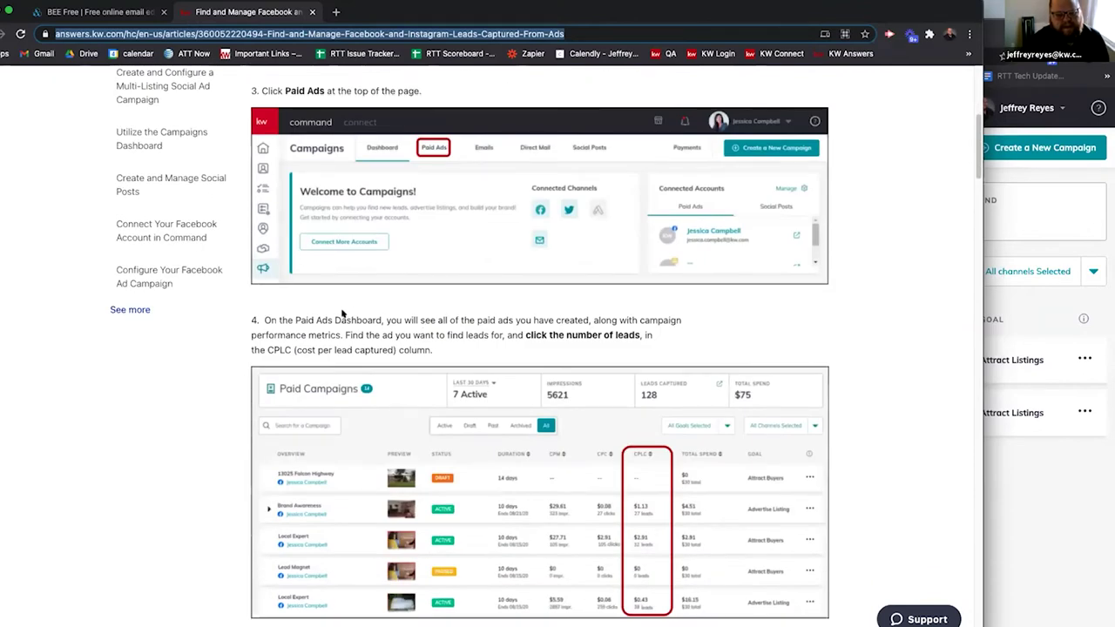
{"action": "scroll", "coordinate": [391, 310], "scroll_direction": "down", "scroll_amount": 1}
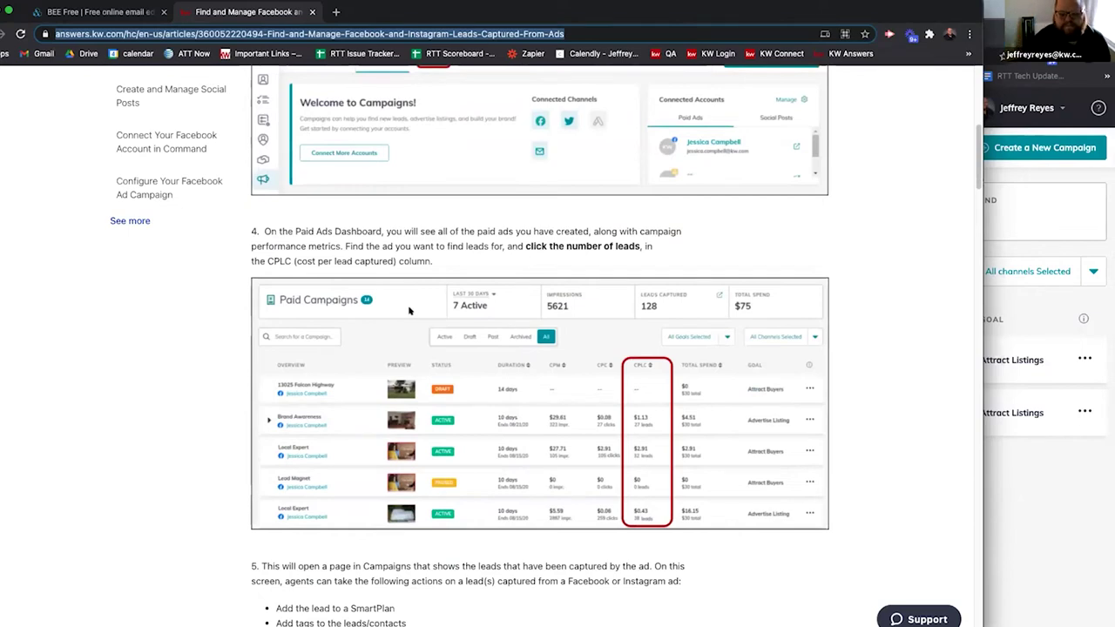
{"action": "scroll", "coordinate": [468, 393], "scroll_direction": "down", "scroll_amount": 2}
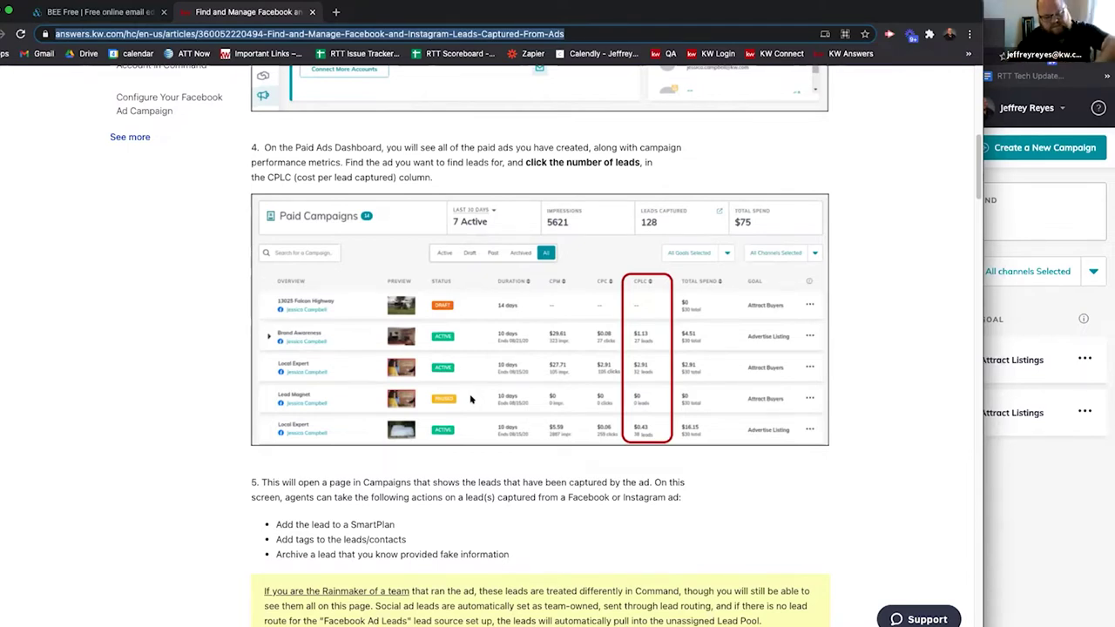
{"action": "scroll", "coordinate": [566, 369], "scroll_direction": "down", "scroll_amount": 3}
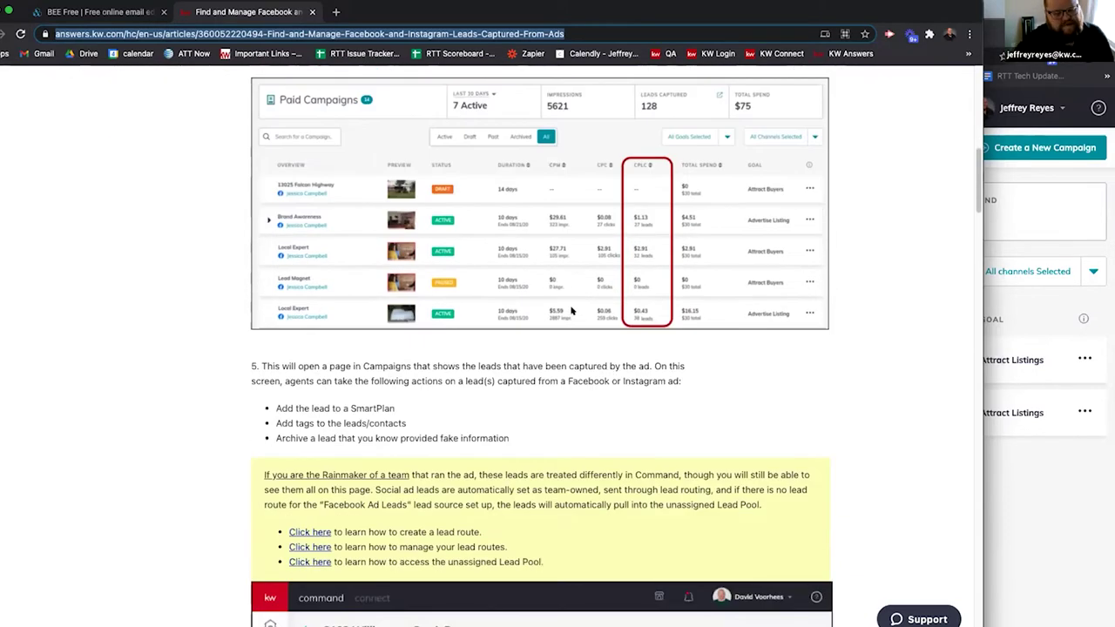
{"action": "scroll", "coordinate": [404, 424], "scroll_direction": "down", "scroll_amount": 2}
{"action": "scroll", "coordinate": [405, 424], "scroll_direction": "down", "scroll_amount": 8}
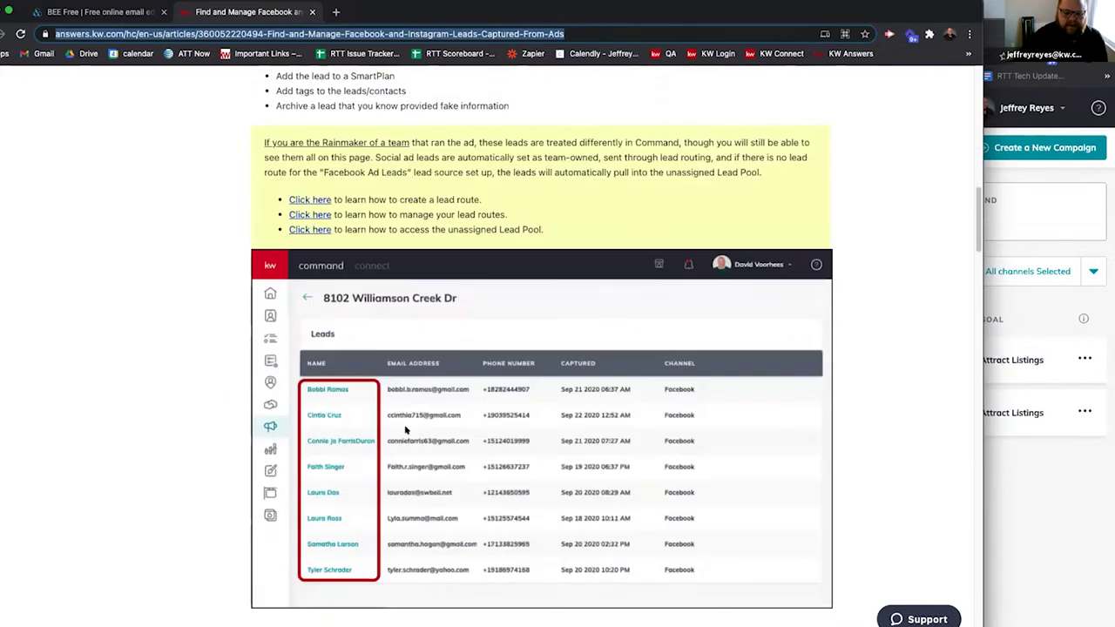
{"action": "scroll", "coordinate": [345, 371], "scroll_direction": "down", "scroll_amount": 5}
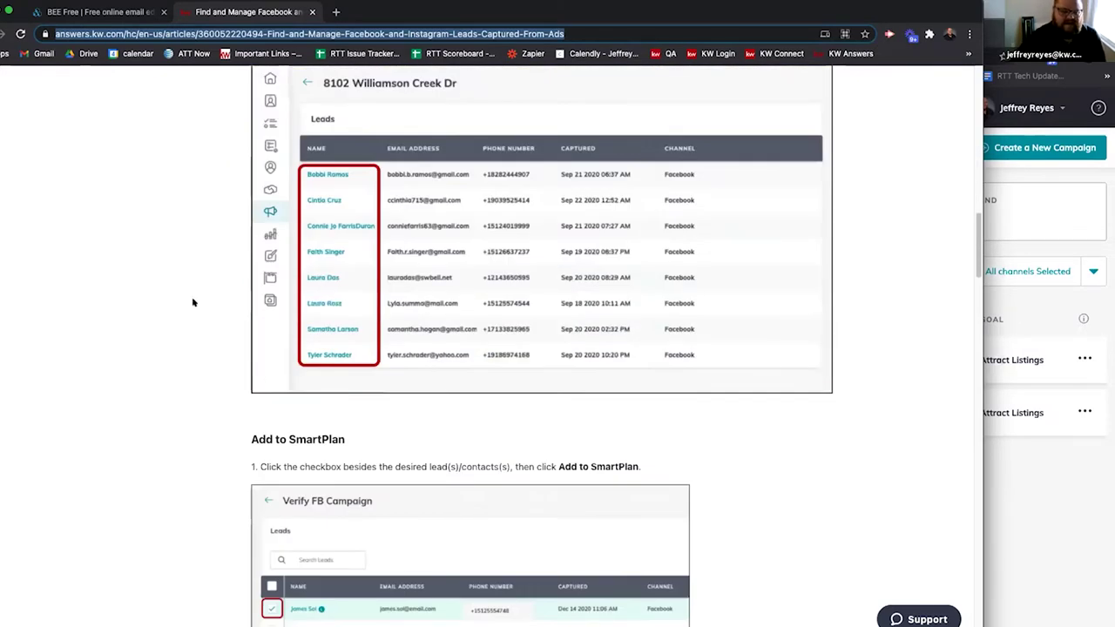
{"action": "scroll", "coordinate": [392, 248], "scroll_direction": "down", "scroll_amount": 6}
{"action": "scroll", "coordinate": [394, 255], "scroll_direction": "down", "scroll_amount": 5}
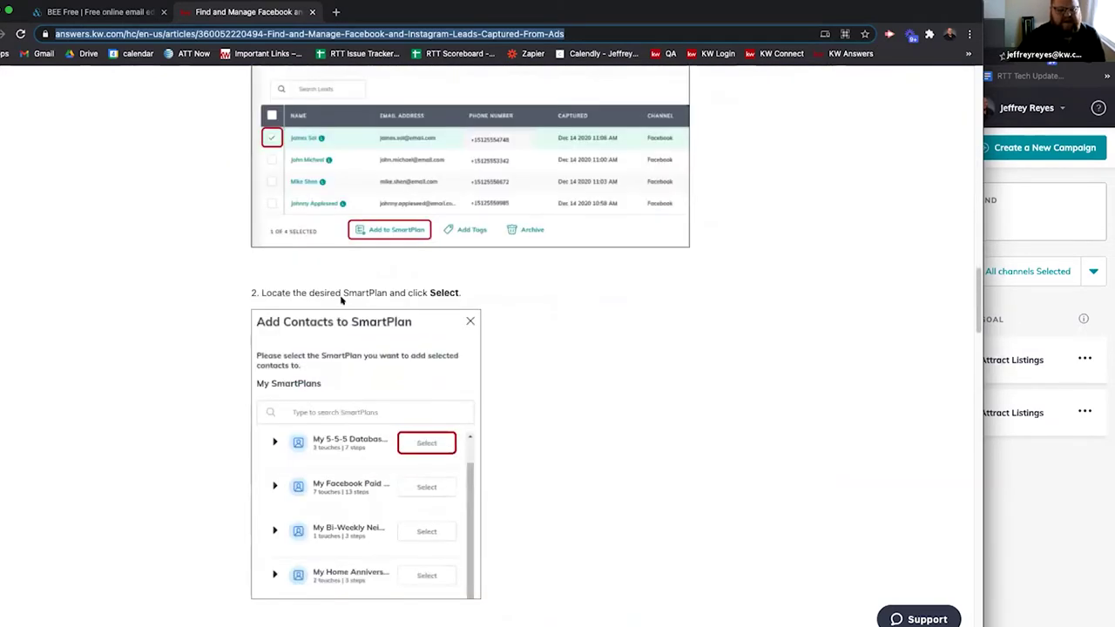
{"action": "scroll", "coordinate": [366, 252], "scroll_direction": "up", "scroll_amount": 1}
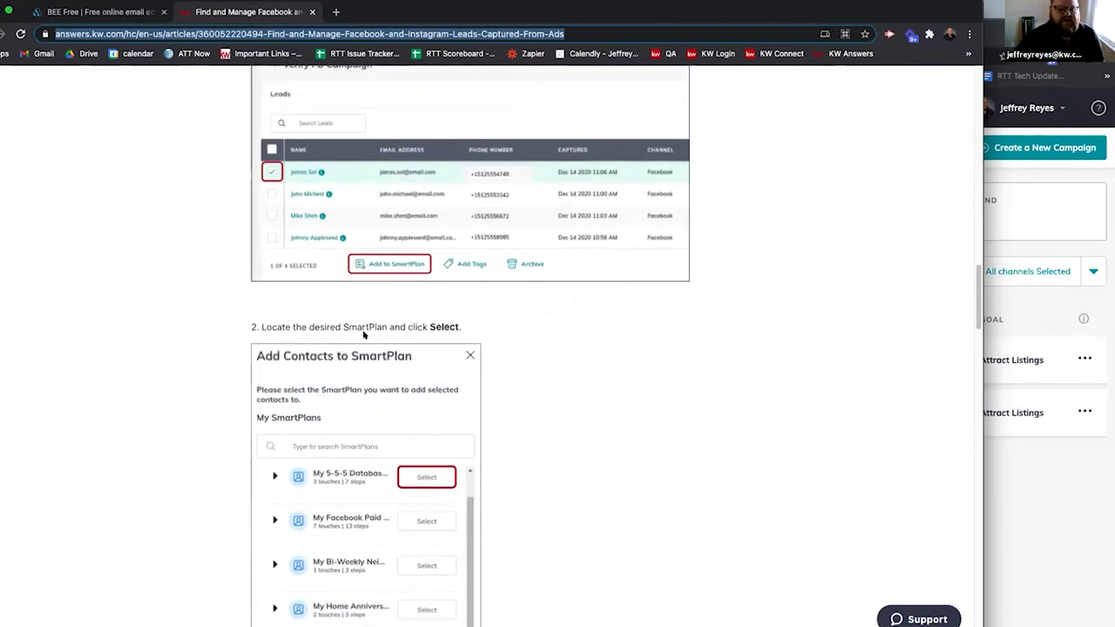
{"action": "scroll", "coordinate": [383, 335], "scroll_direction": "down", "scroll_amount": 6}
{"action": "scroll", "coordinate": [404, 335], "scroll_direction": "up", "scroll_amount": 6}
{"action": "scroll", "coordinate": [404, 324], "scroll_direction": "up", "scroll_amount": 6}
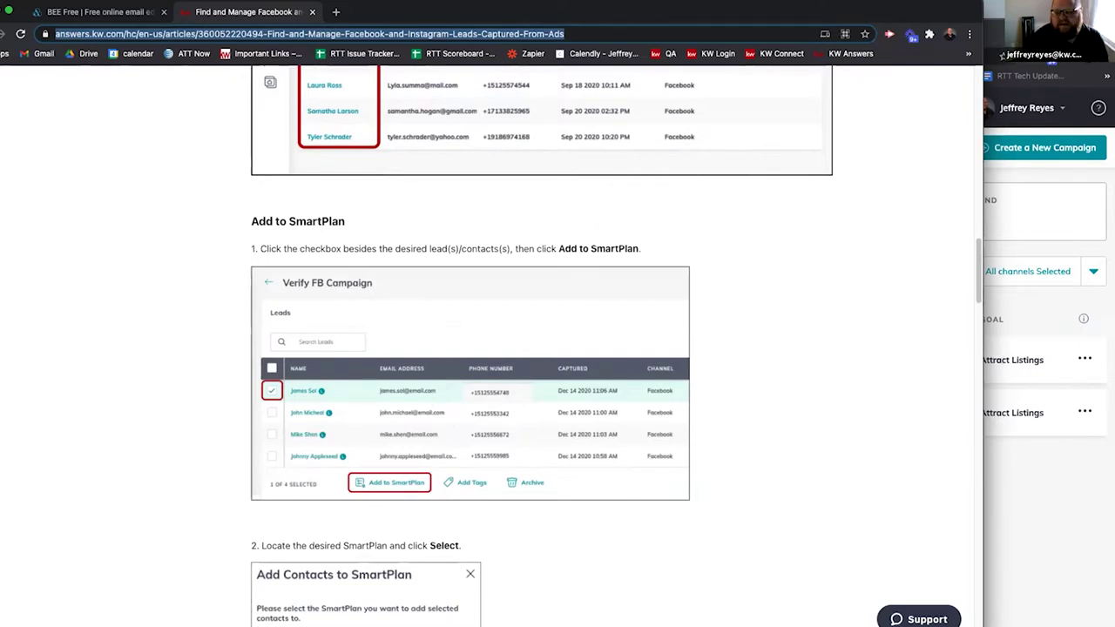
Return to Command and search the SmartPlans library for plans with "facebook" in the SmartPlan name
{"action": "key", "text": "super+grave"}
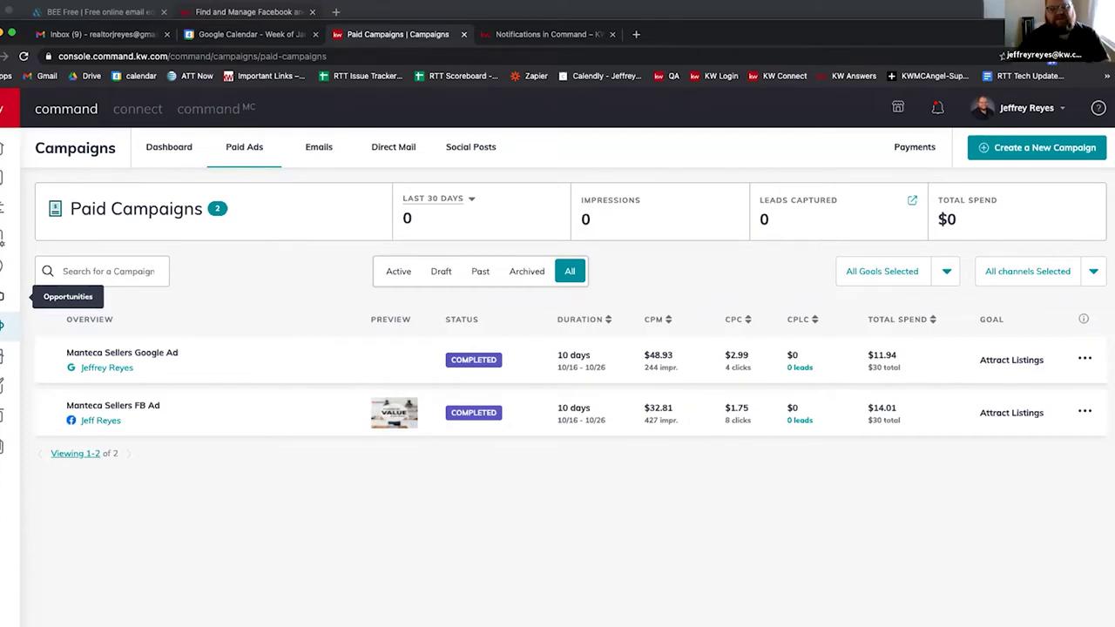
{"action": "left_click", "coordinate": [3, 177]}
{"action": "left_click", "coordinate": [2, 237]}
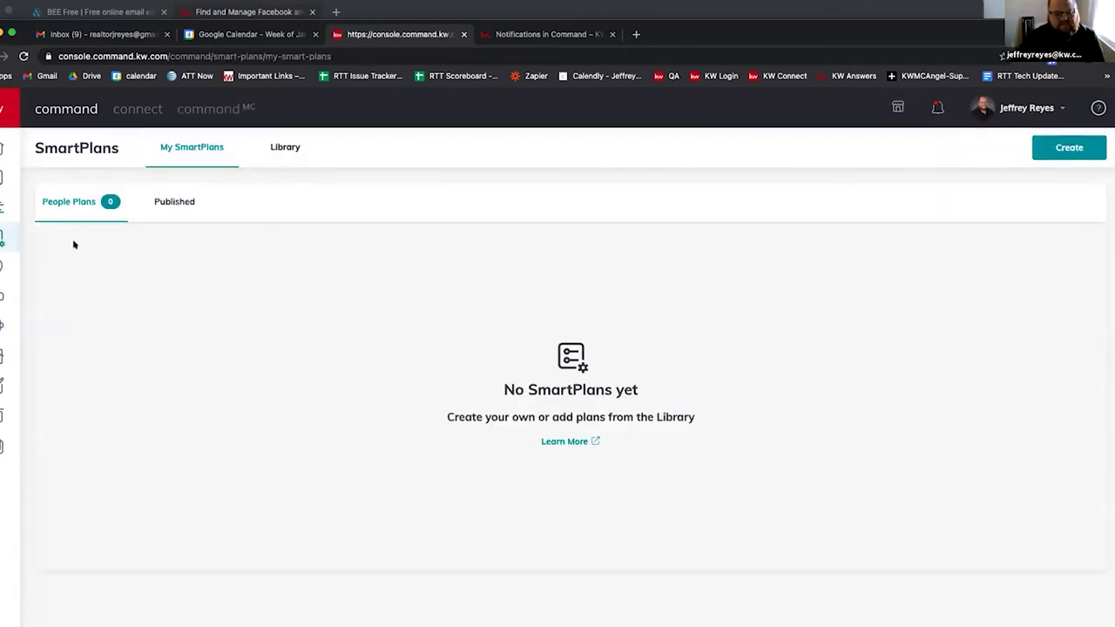
{"action": "left_click", "coordinate": [283, 148]}
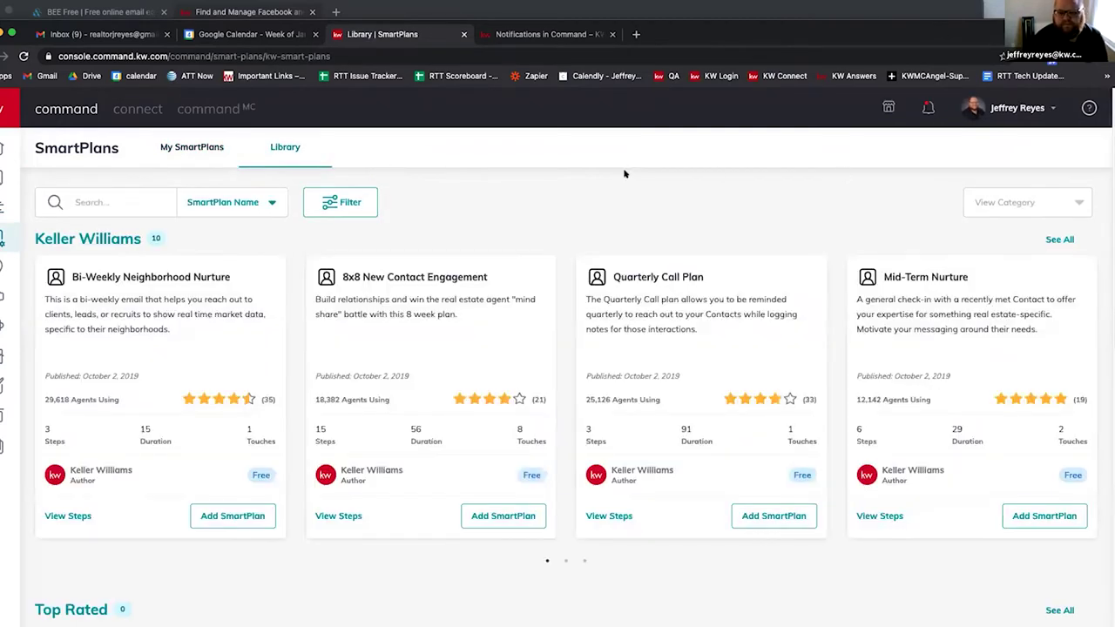
{"action": "left_click", "coordinate": [87, 203]}
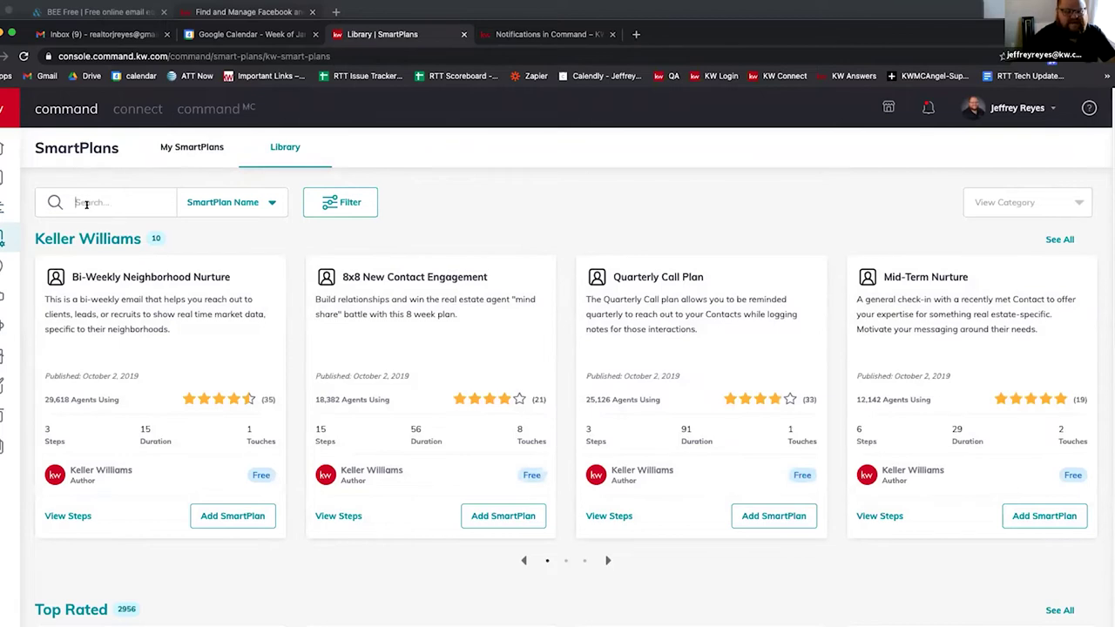
{"action": "type", "text": "facebook"}
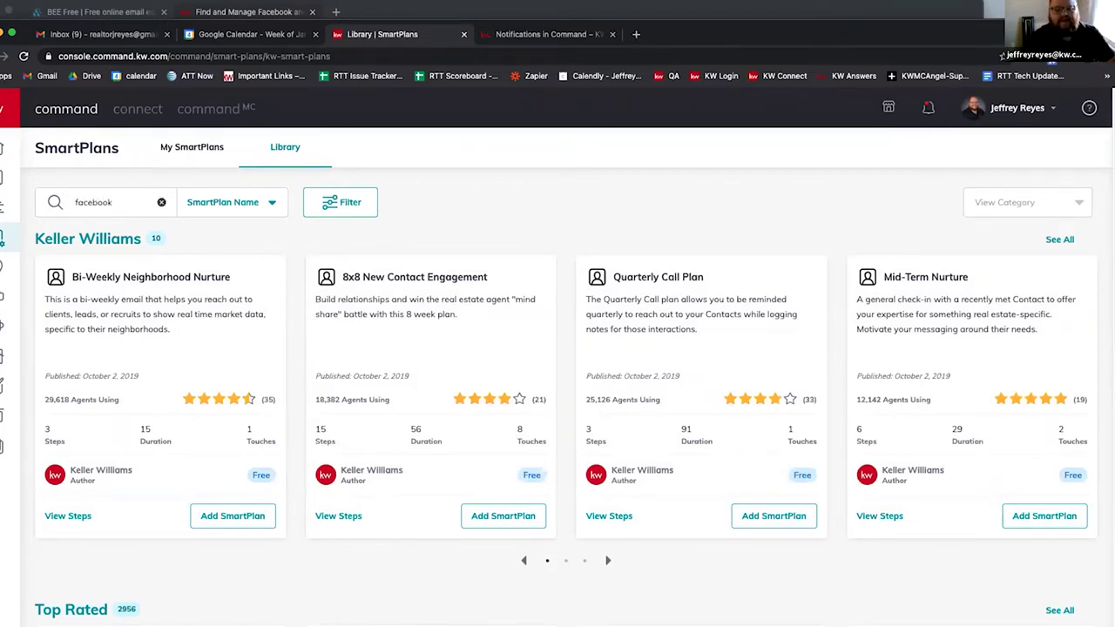
{"action": "key", "text": "Return"}
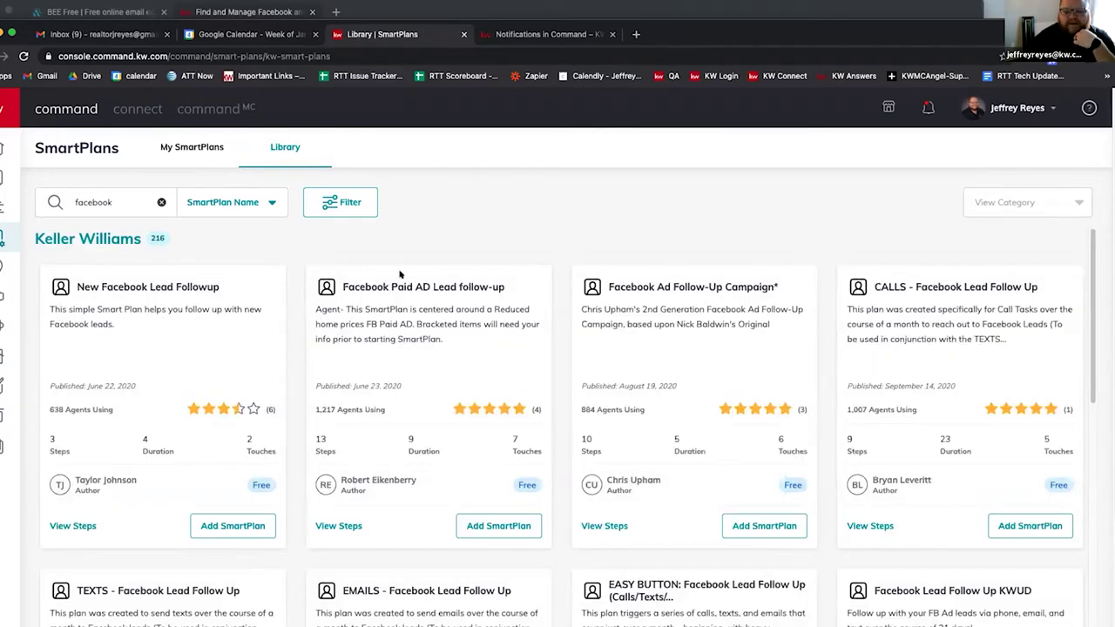
Filter the Facebook SmartPlans to those with more than 478 agents using them
{"action": "left_click", "coordinate": [342, 202]}
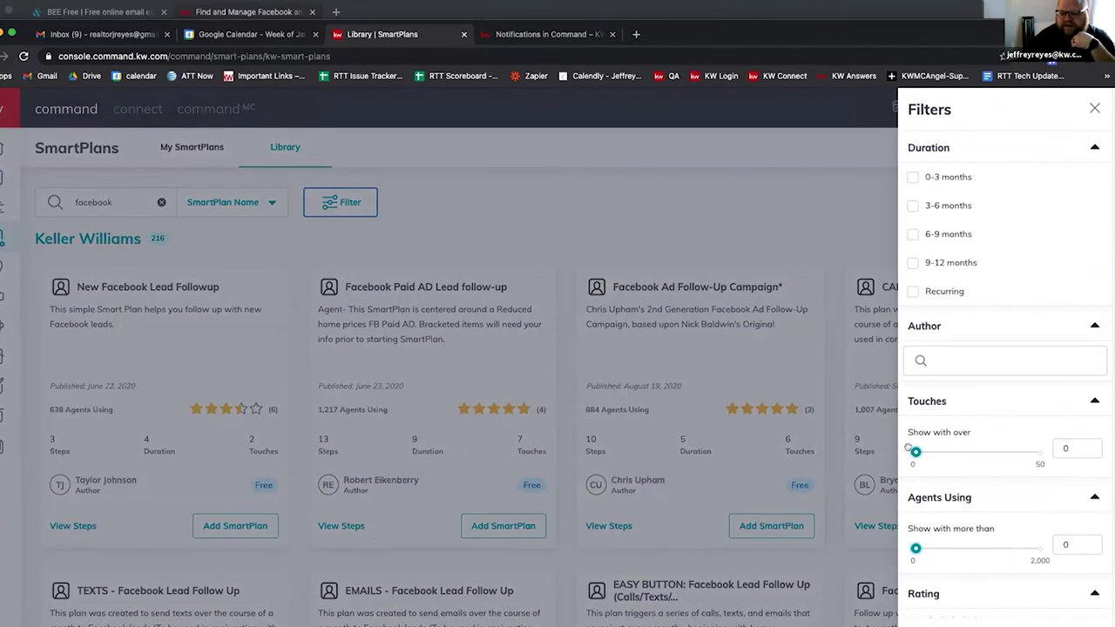
{"action": "left_click_drag", "start_coordinate": [915, 548], "coordinate": [941, 548]}
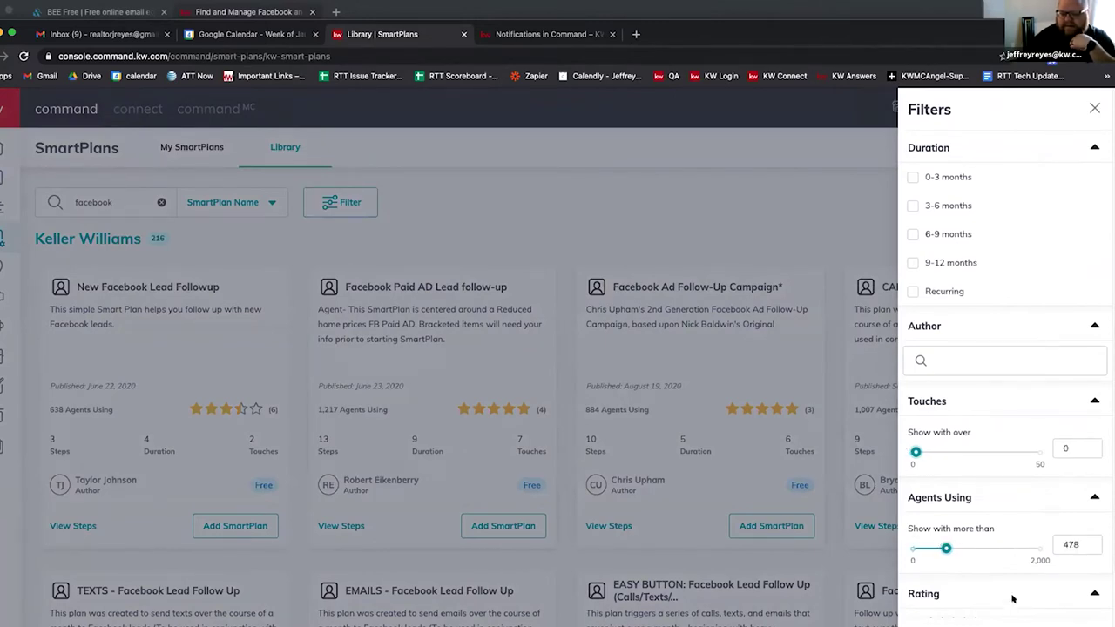
{"action": "left_click", "coordinate": [410, 366]}
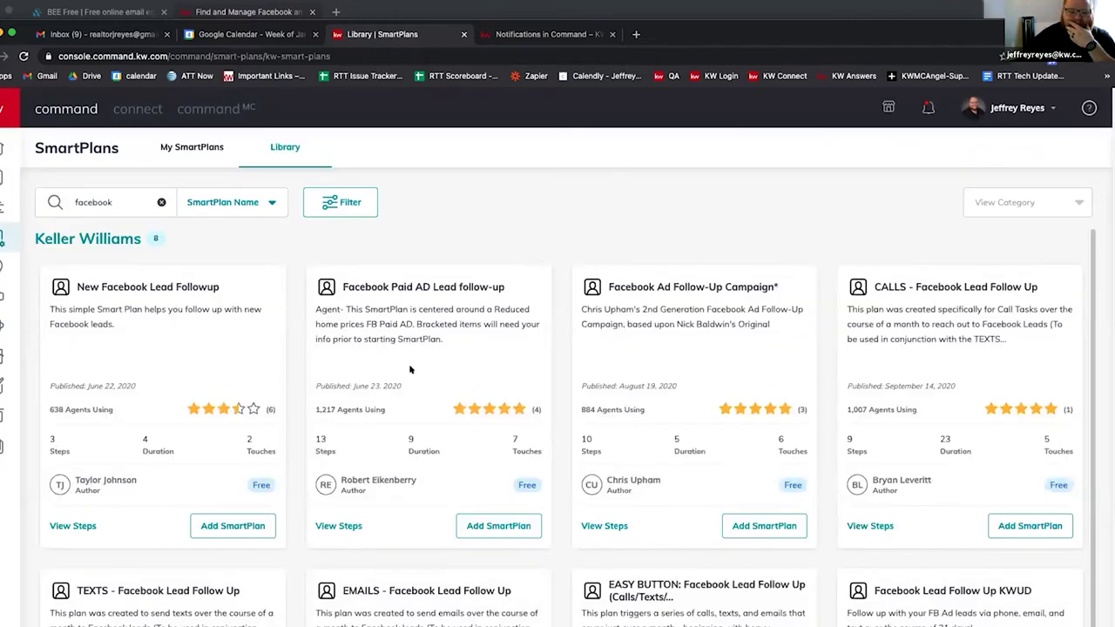
Review the call steps and delays of the "CALLS - Facebook Lead Follow Up" plan, including the first call's script, and close the preview
{"action": "scroll", "coordinate": [410, 366], "scroll_direction": "down", "scroll_amount": 1}
{"action": "scroll", "coordinate": [592, 461], "scroll_direction": "down", "scroll_amount": 3}
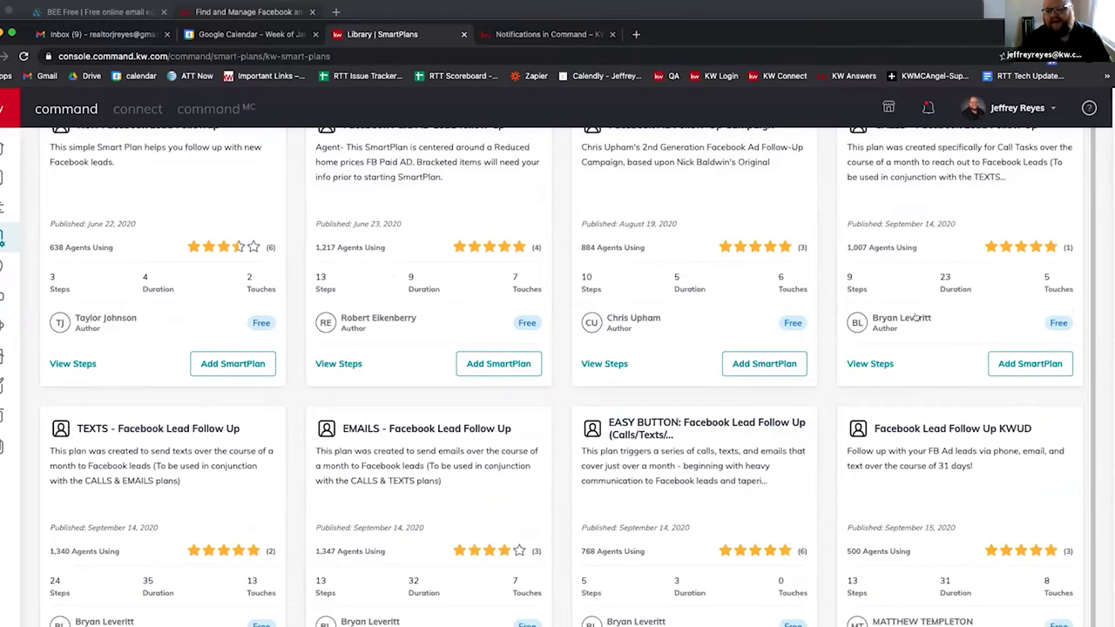
{"action": "scroll", "coordinate": [897, 319], "scroll_direction": "down", "scroll_amount": 1}
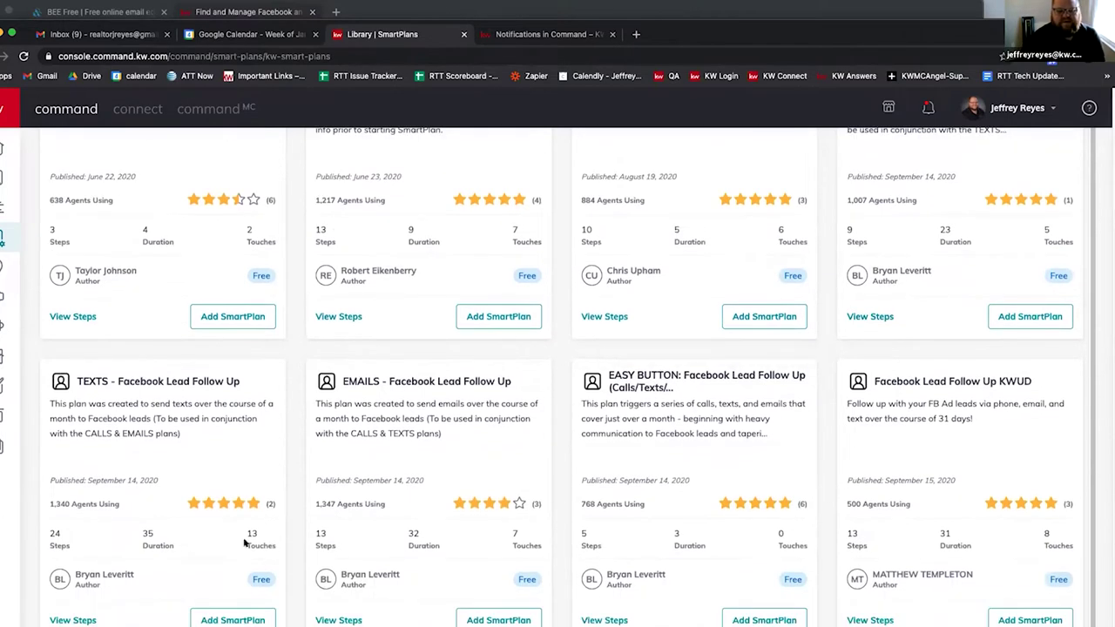
{"action": "scroll", "coordinate": [391, 399], "scroll_direction": "up", "scroll_amount": 1}
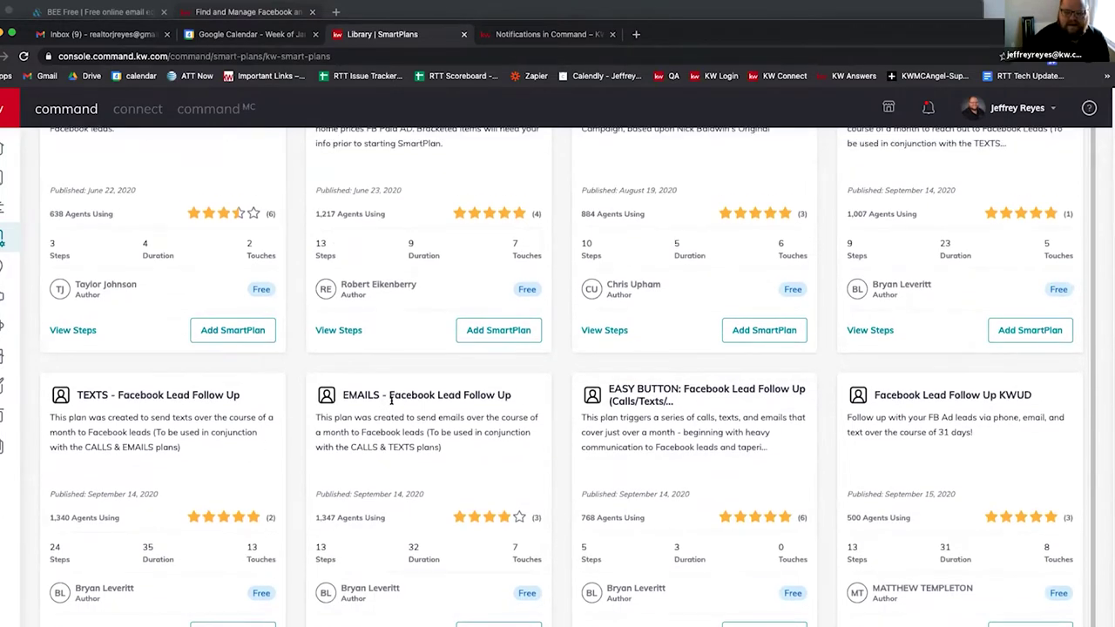
{"action": "scroll", "coordinate": [392, 400], "scroll_direction": "up", "scroll_amount": 2}
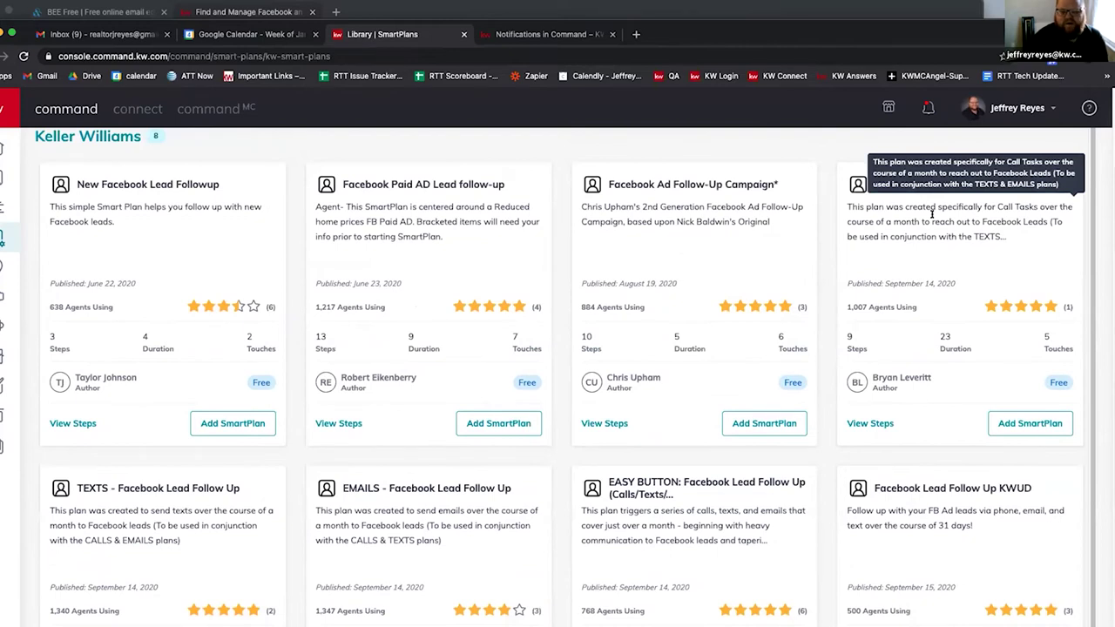
{"action": "left_click", "coordinate": [867, 421]}
{"action": "mouse_move", "coordinate": [429, 264]}
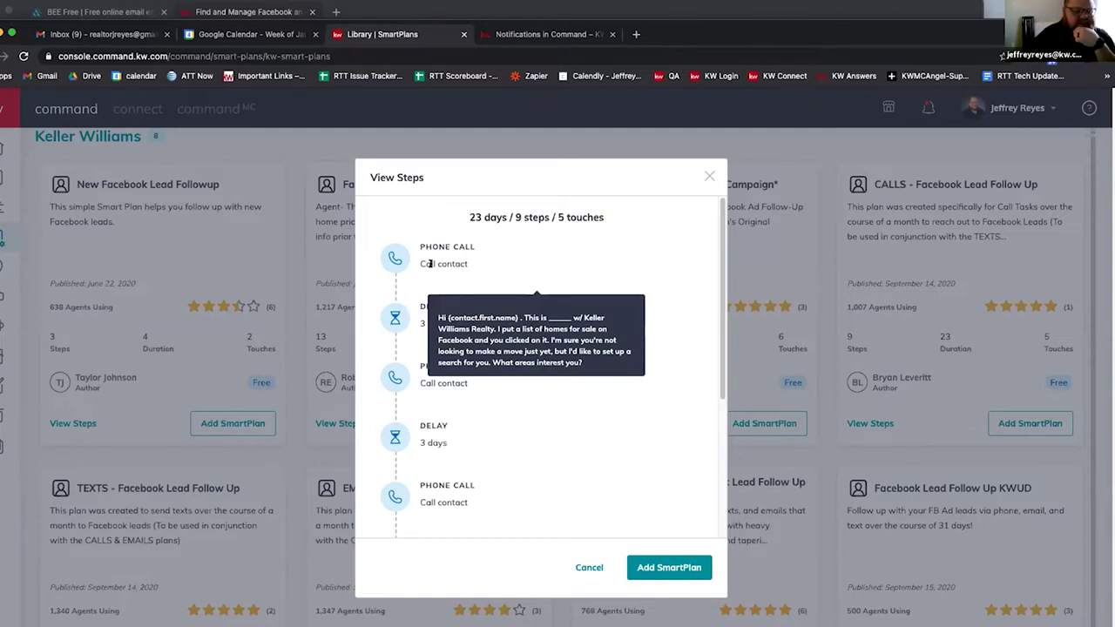
{"action": "scroll", "coordinate": [461, 440], "scroll_direction": "down", "scroll_amount": 3}
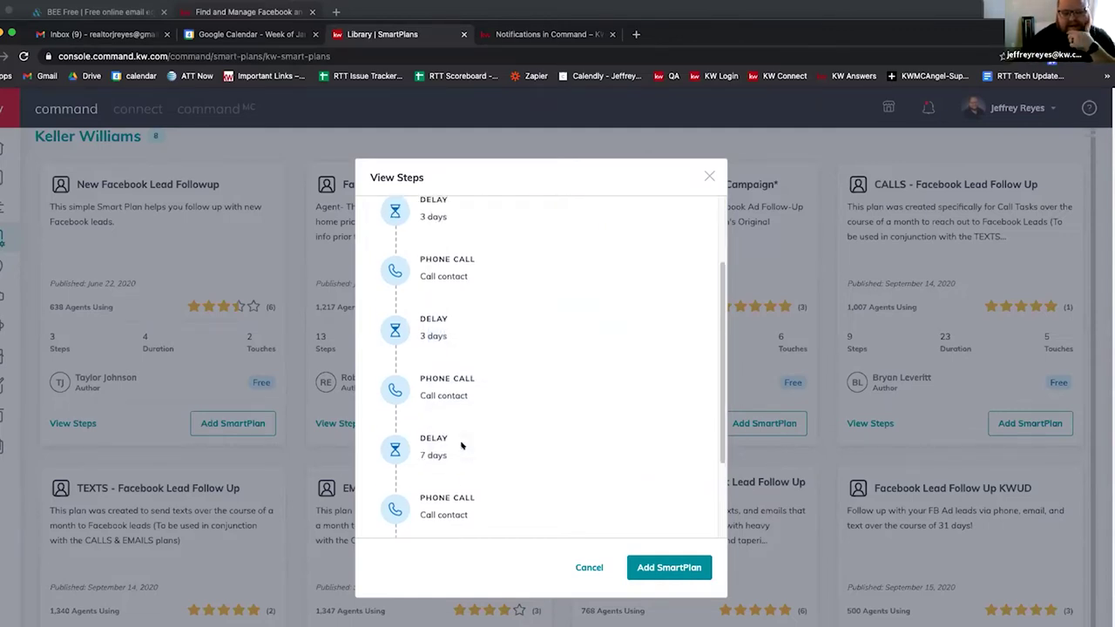
{"action": "left_click", "coordinate": [709, 176]}
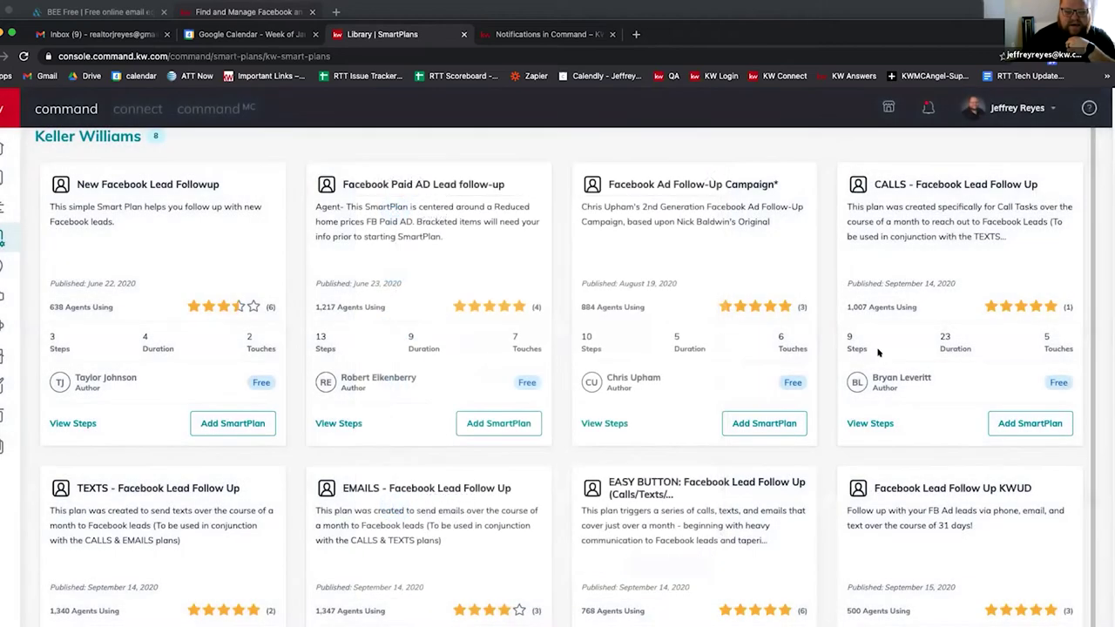
Compare the descriptions, ratings, agent usage and touches of the filtered Facebook plans, including the CALLS, TEXTS, EMAILS and EASY BUTTON plans
{"action": "scroll", "coordinate": [138, 519], "scroll_direction": "down", "scroll_amount": 2}
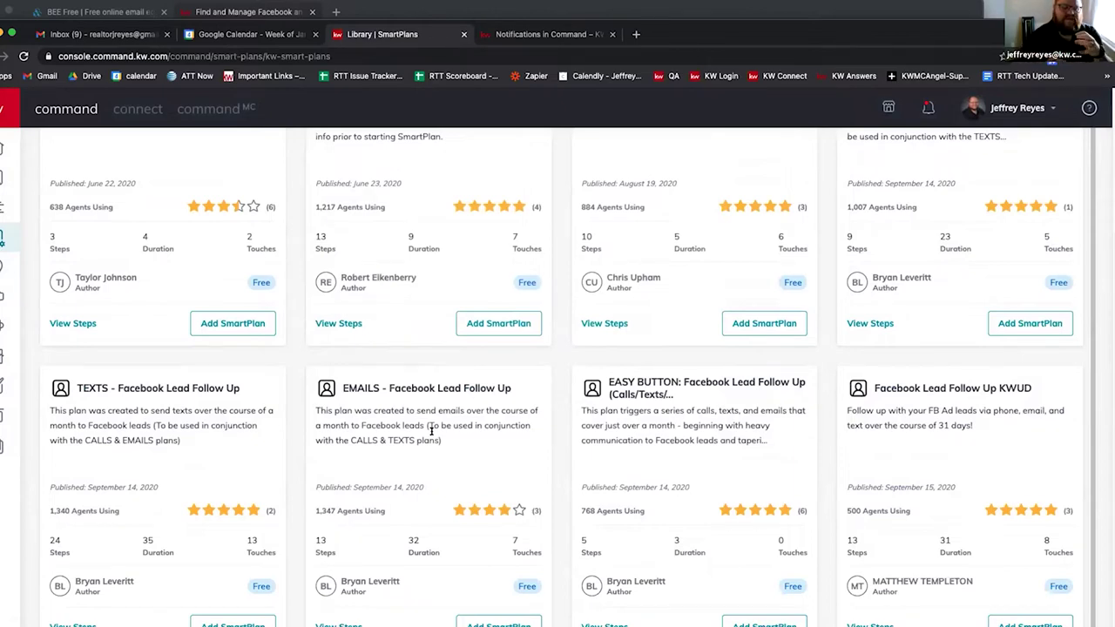
{"action": "scroll", "coordinate": [679, 403], "scroll_direction": "up", "scroll_amount": 4}
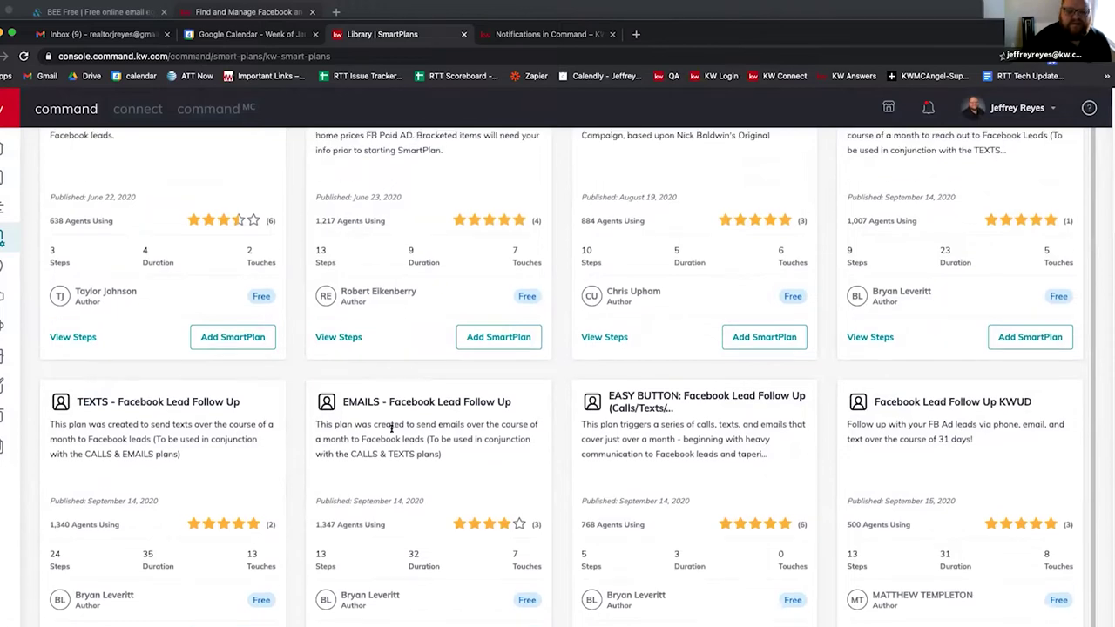
{"action": "scroll", "coordinate": [871, 383], "scroll_direction": "down", "scroll_amount": 2}
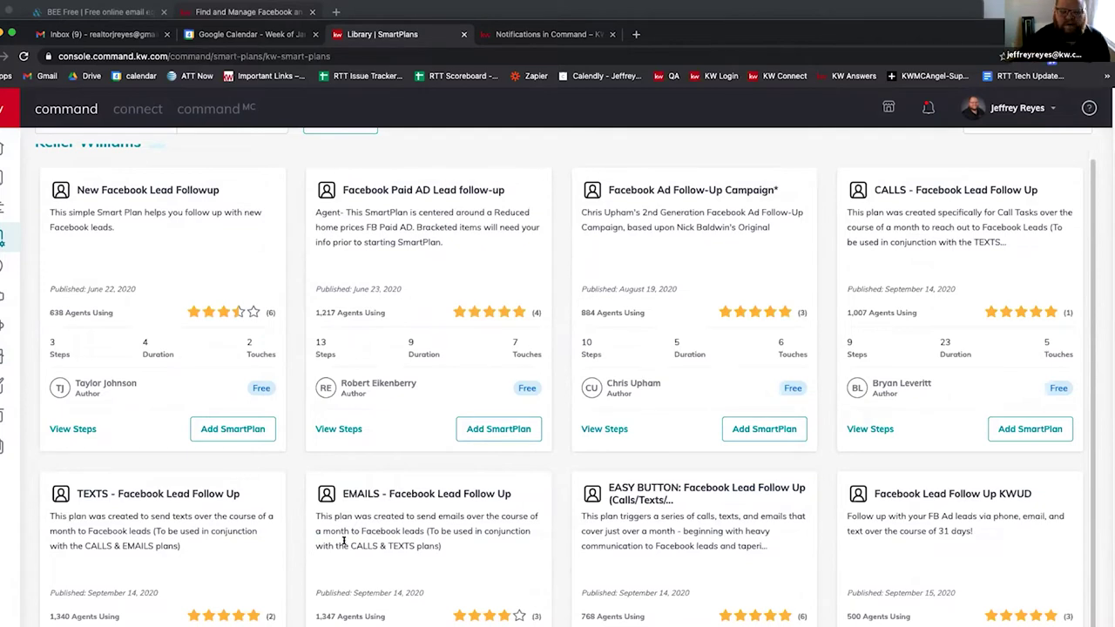
{"action": "scroll", "coordinate": [271, 533], "scroll_direction": "down", "scroll_amount": 2}
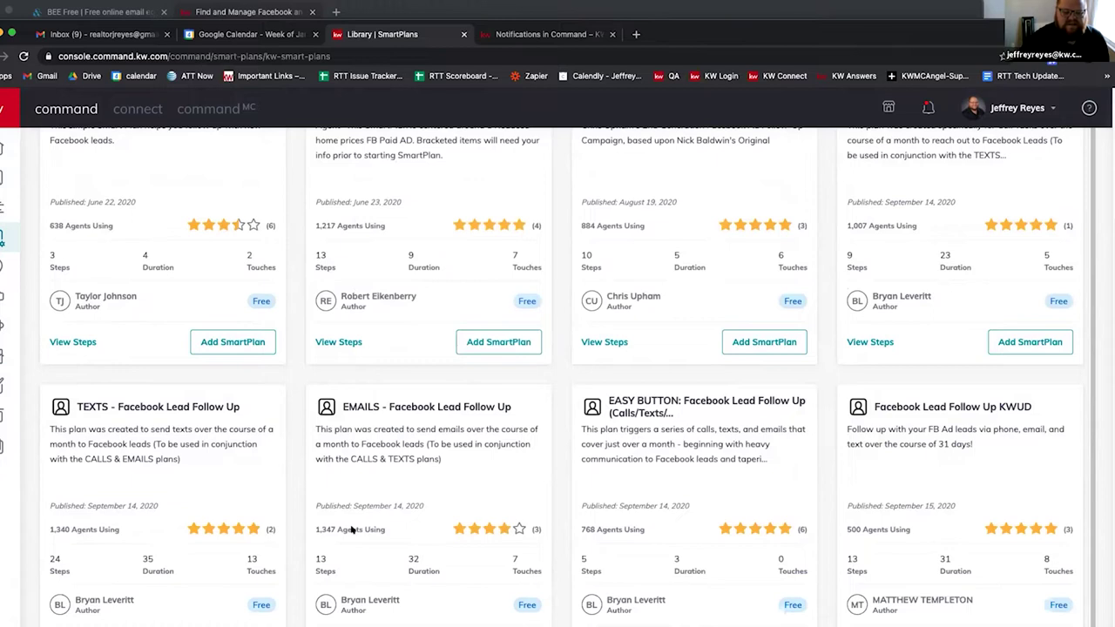
{"action": "scroll", "coordinate": [362, 534], "scroll_direction": "up", "scroll_amount": 1}
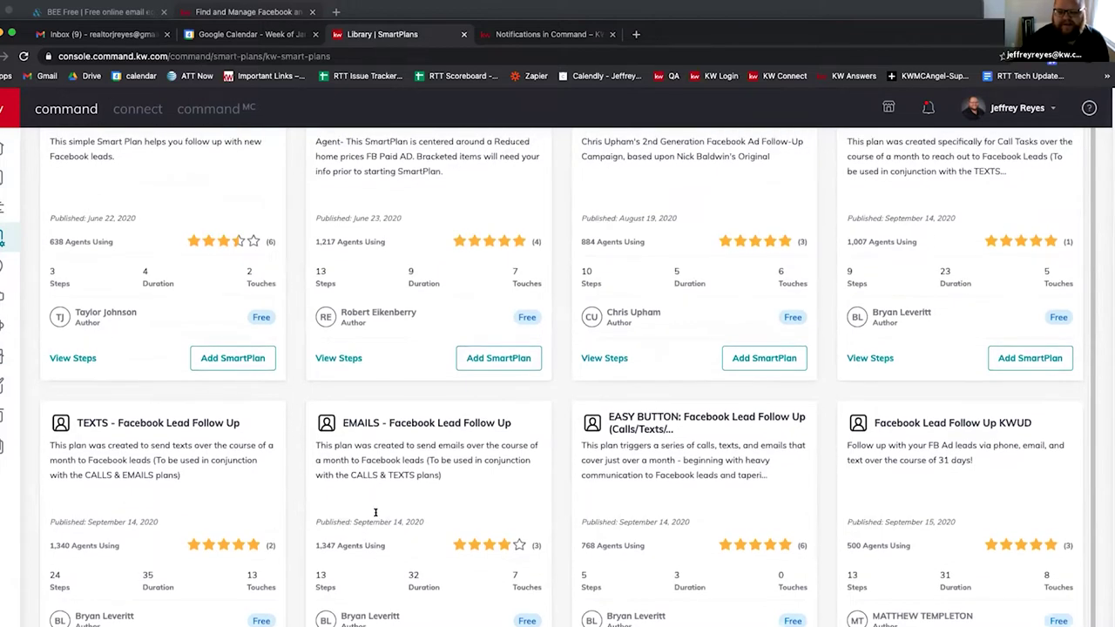
{"action": "scroll", "coordinate": [375, 515], "scroll_direction": "up", "scroll_amount": 3}
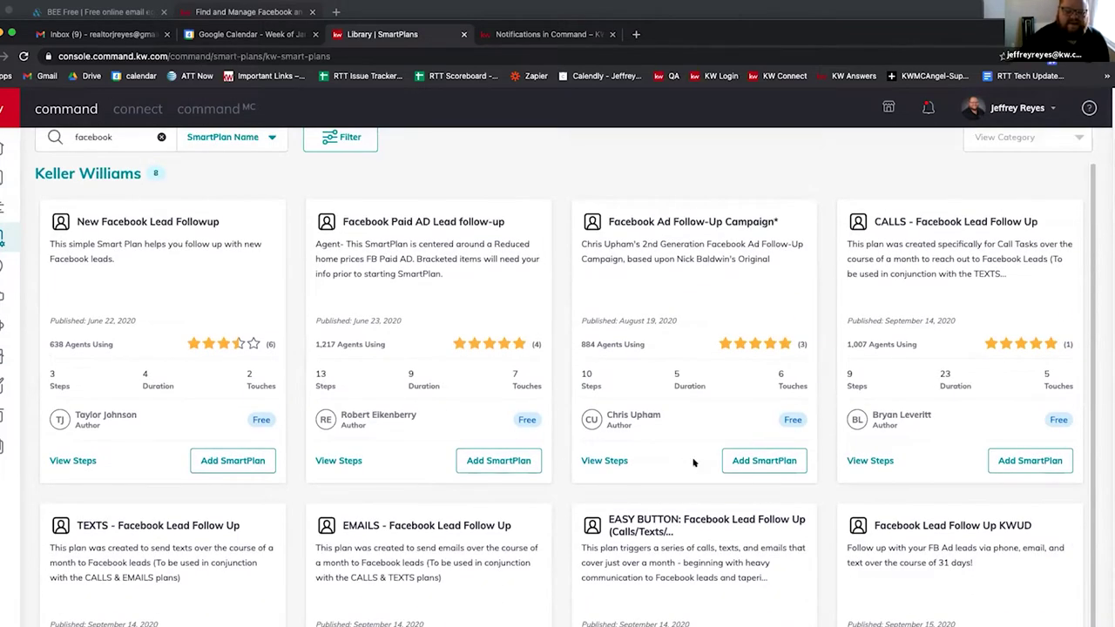
{"action": "scroll", "coordinate": [346, 525], "scroll_direction": "down", "scroll_amount": 4}
{"action": "scroll", "coordinate": [351, 530], "scroll_direction": "up", "scroll_amount": 5}
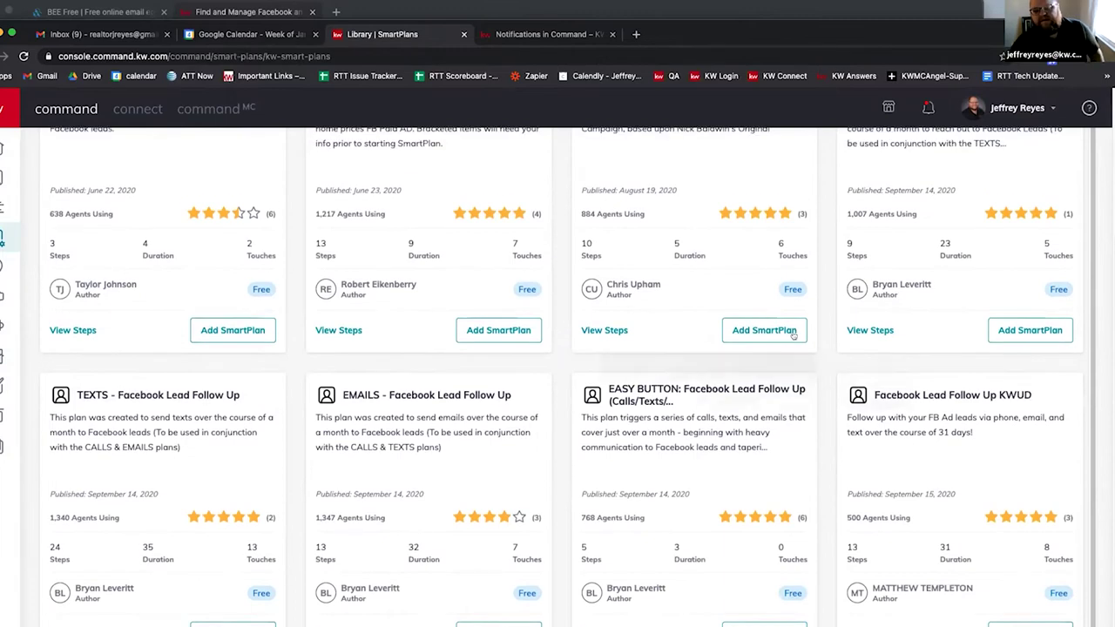
{"action": "scroll", "coordinate": [413, 570], "scroll_direction": "down", "scroll_amount": 5}
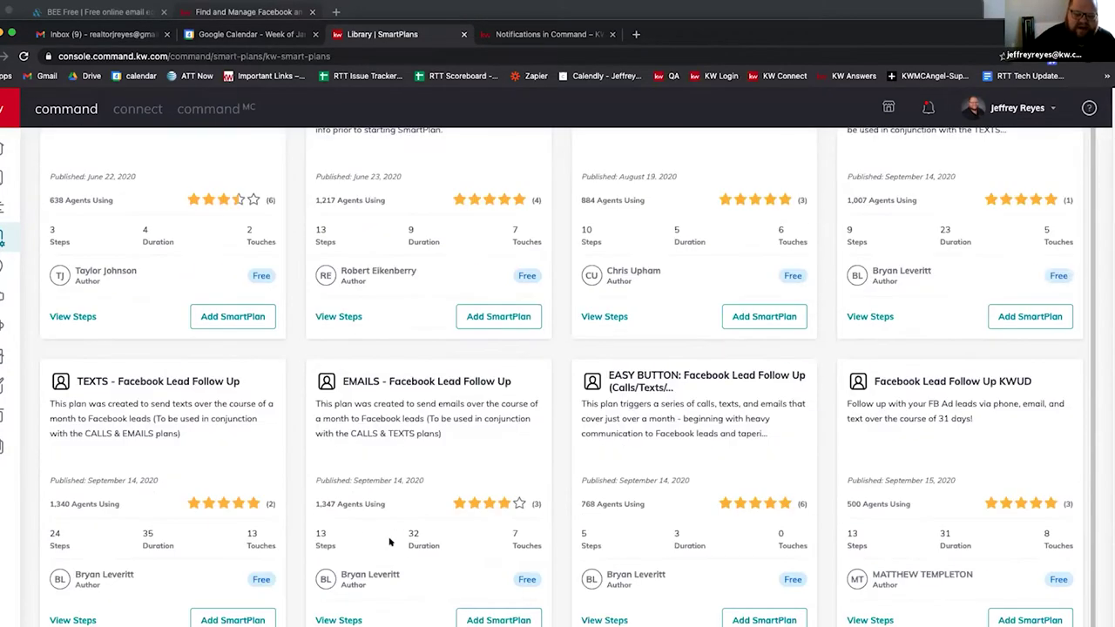
{"action": "scroll", "coordinate": [868, 334], "scroll_direction": "up", "scroll_amount": 3}
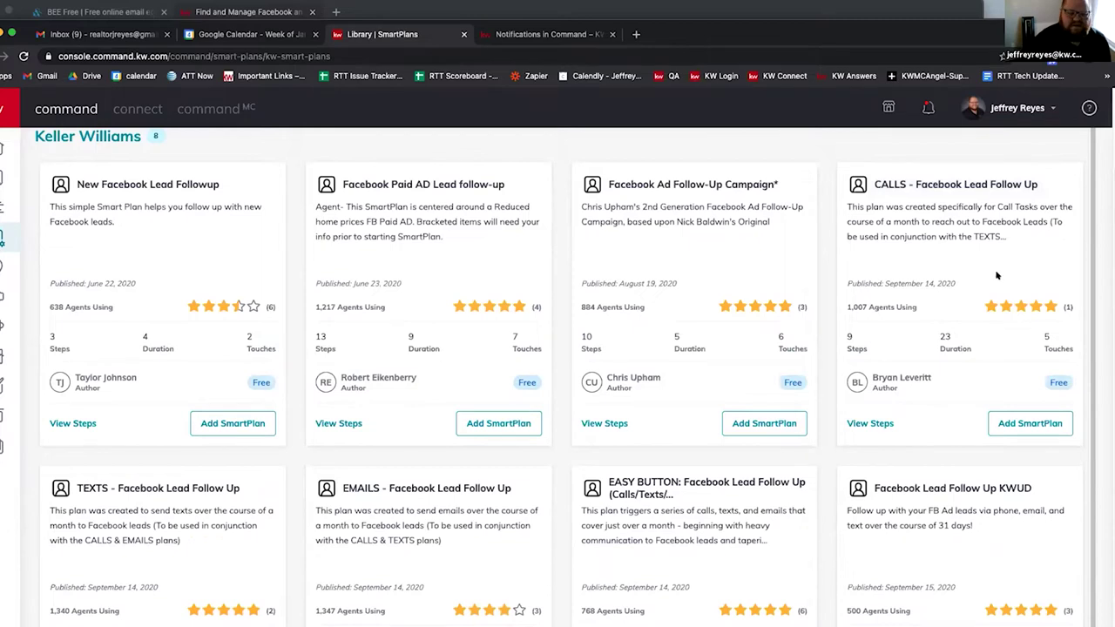
{"action": "scroll", "coordinate": [348, 434], "scroll_direction": "down", "scroll_amount": 2}
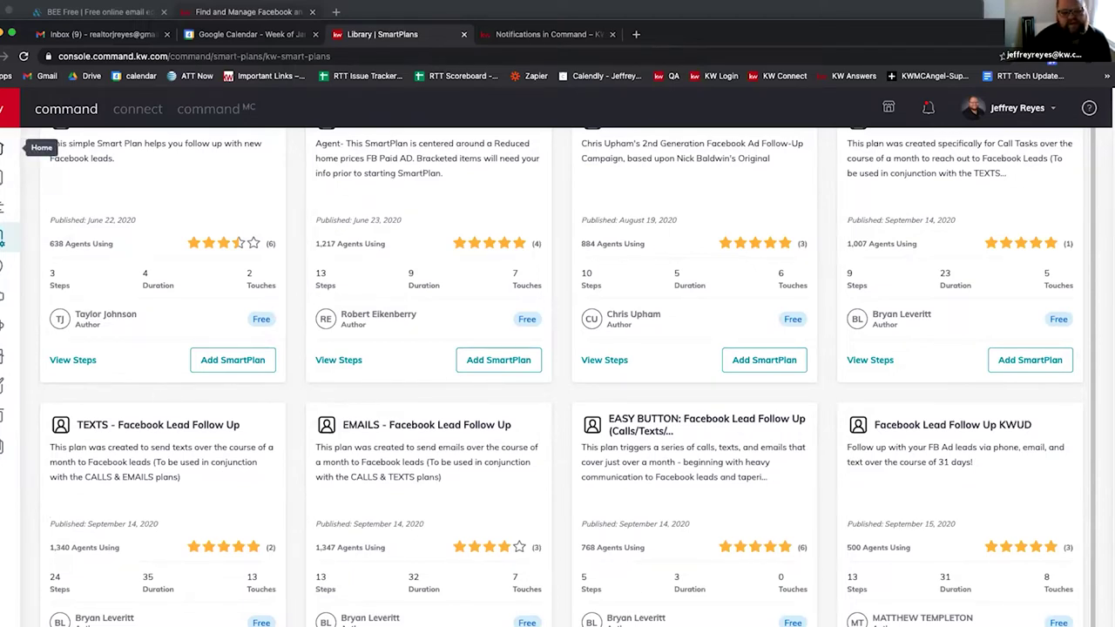
Show the Past Due opportunity tasks in the Task Manager and bring up the other date range choices
{"action": "left_click", "coordinate": [4, 207]}
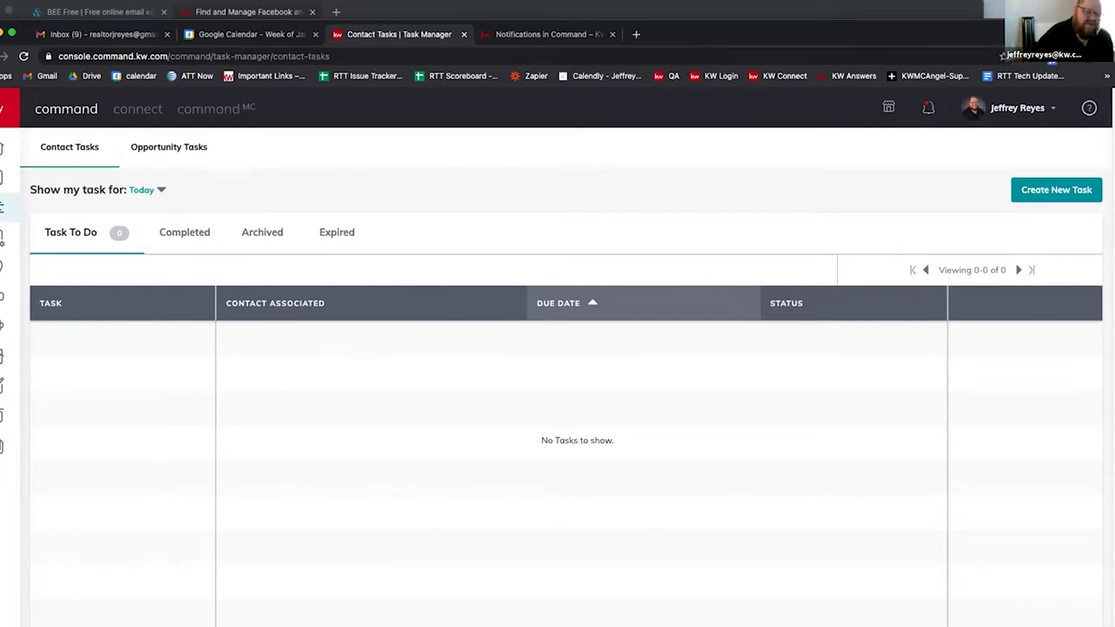
{"action": "left_click", "coordinate": [140, 148]}
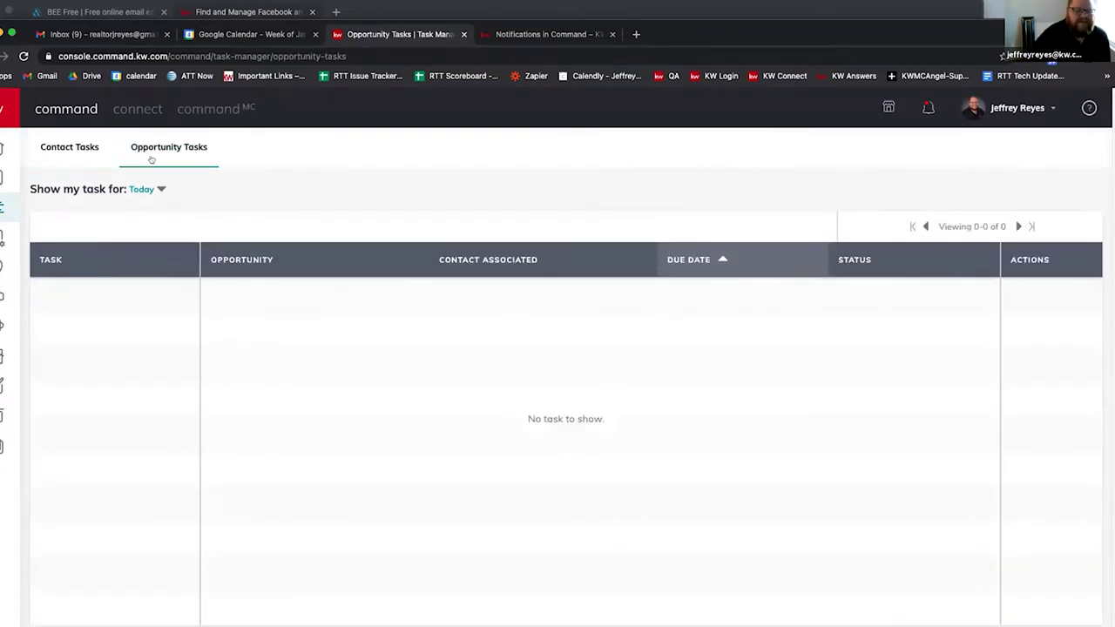
{"action": "left_click", "coordinate": [144, 187]}
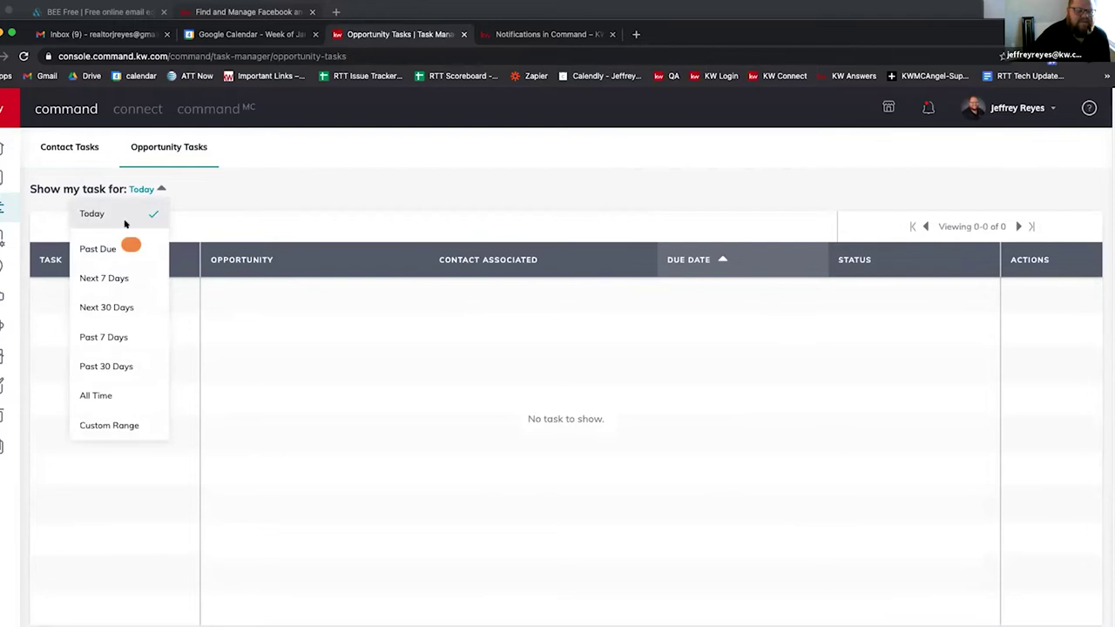
{"action": "left_click", "coordinate": [114, 250]}
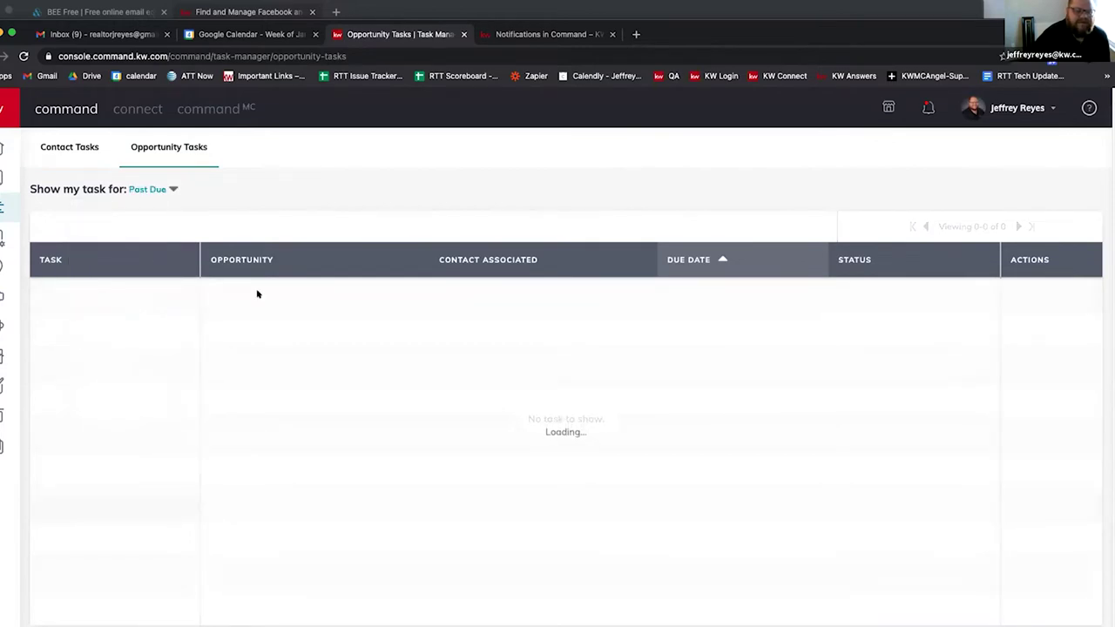
{"action": "left_click", "coordinate": [159, 191]}
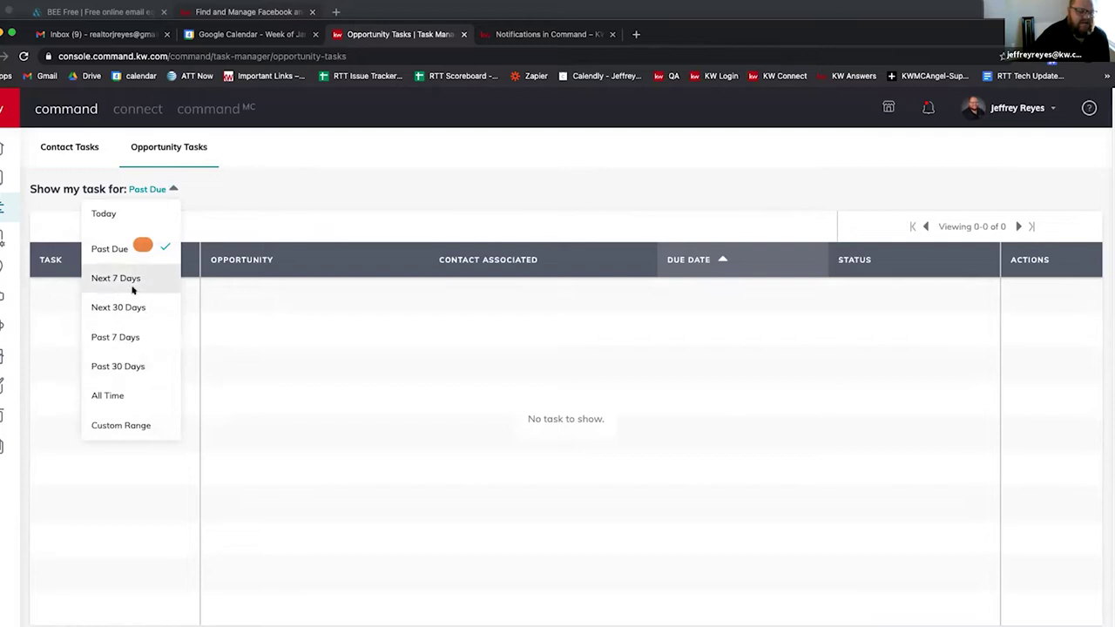
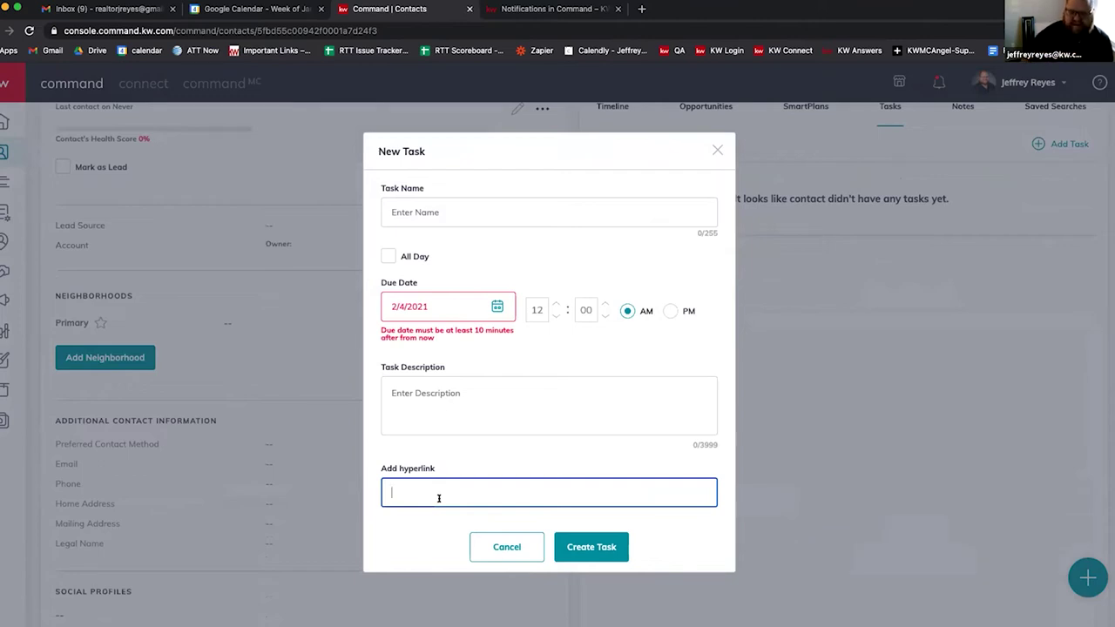
Dismiss the contact's empty New Task form and go by way of the contact tasks list to the Opportunities pipeline dashboard
{"action": "scroll", "coordinate": [485, 380], "scroll_direction": "up", "scroll_amount": 2}
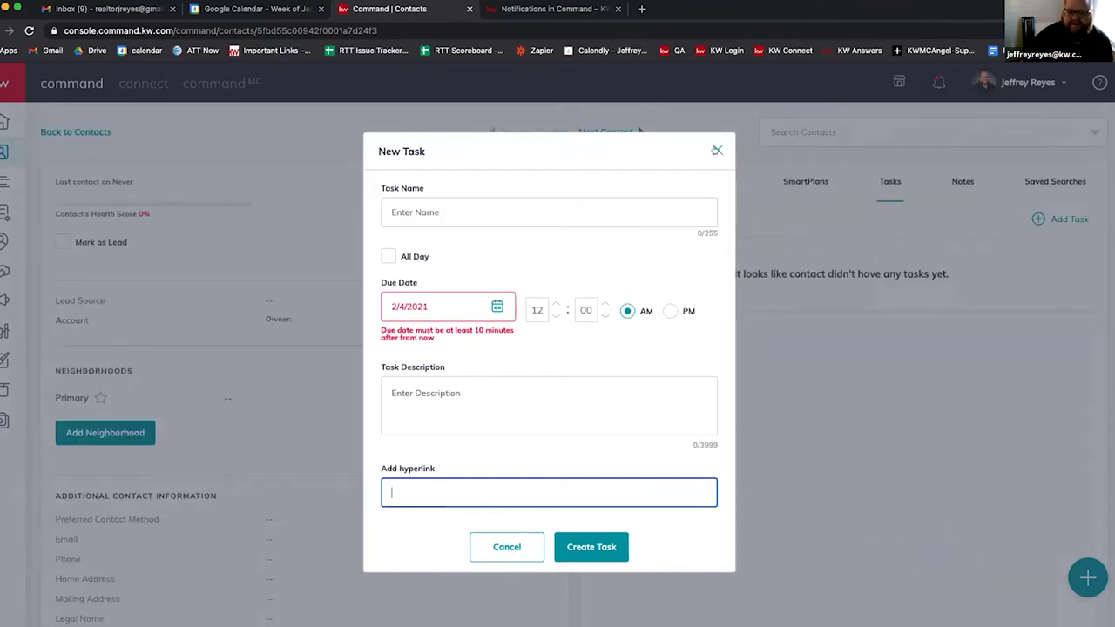
{"action": "left_click", "coordinate": [716, 151]}
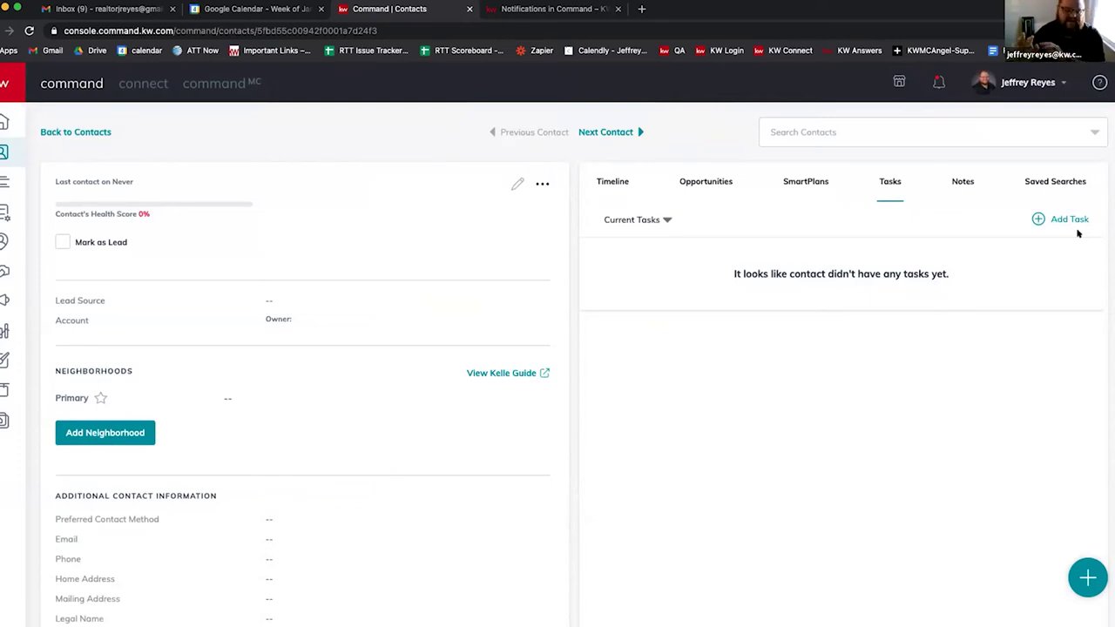
{"action": "left_click", "coordinate": [5, 183]}
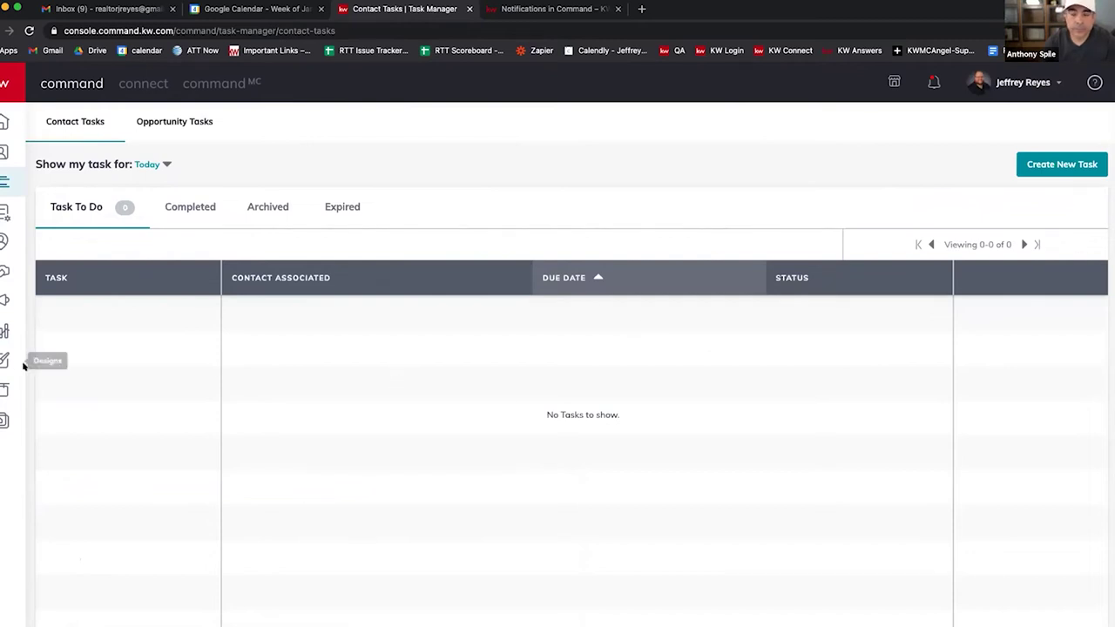
{"action": "left_click", "coordinate": [4, 270]}
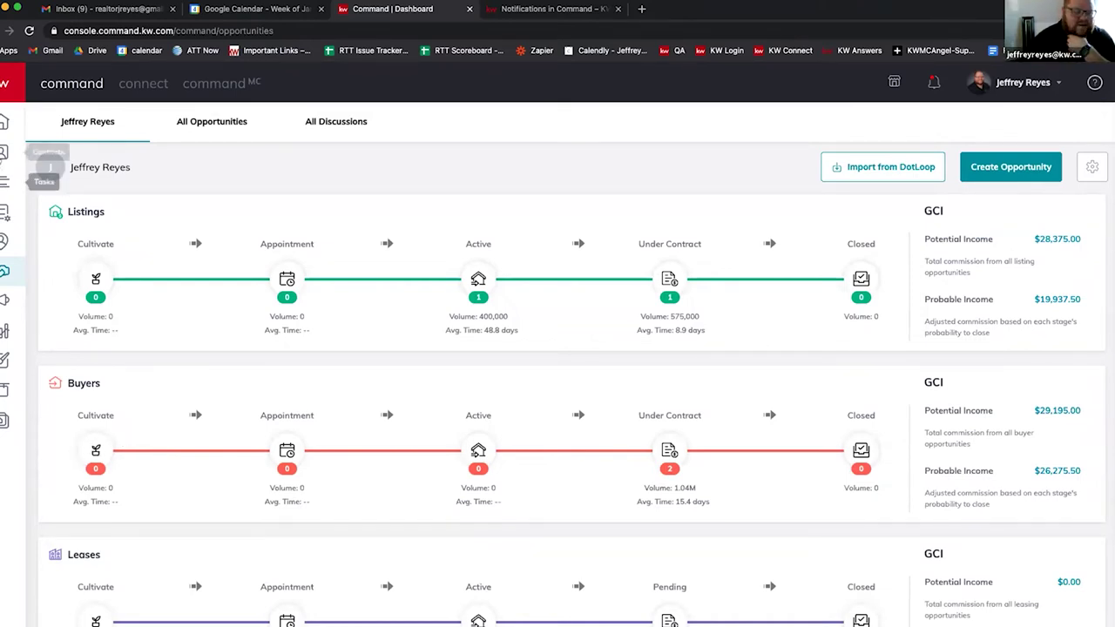
Start a Buyer opportunity from the first contact's record in the contacts list, leaving the co-buyer empty
{"action": "left_click", "coordinate": [4, 152]}
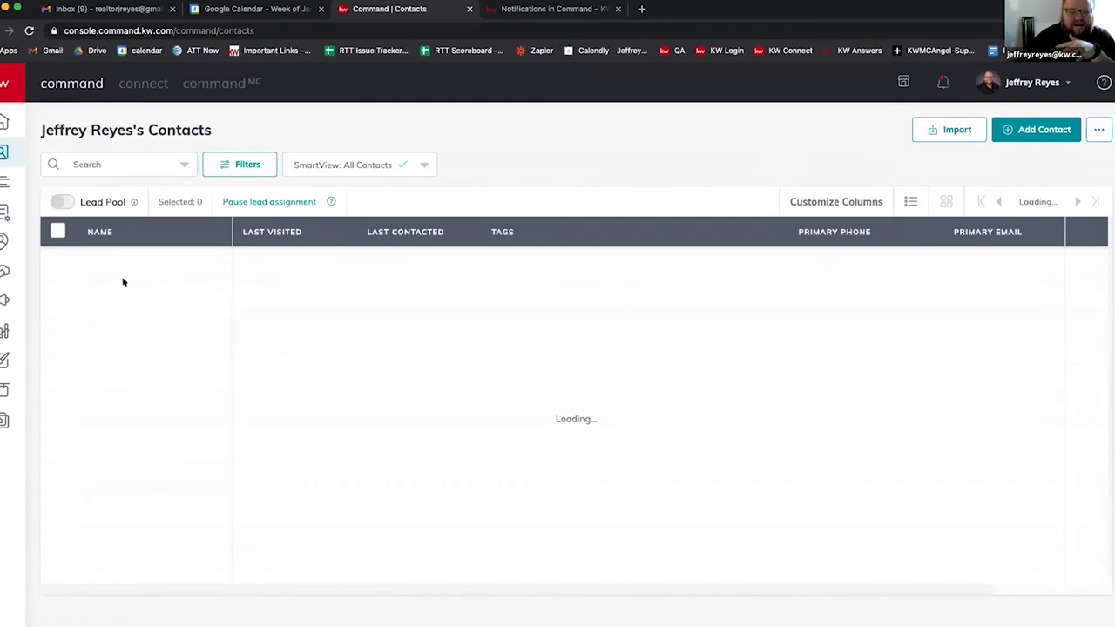
{"action": "left_click", "coordinate": [114, 263]}
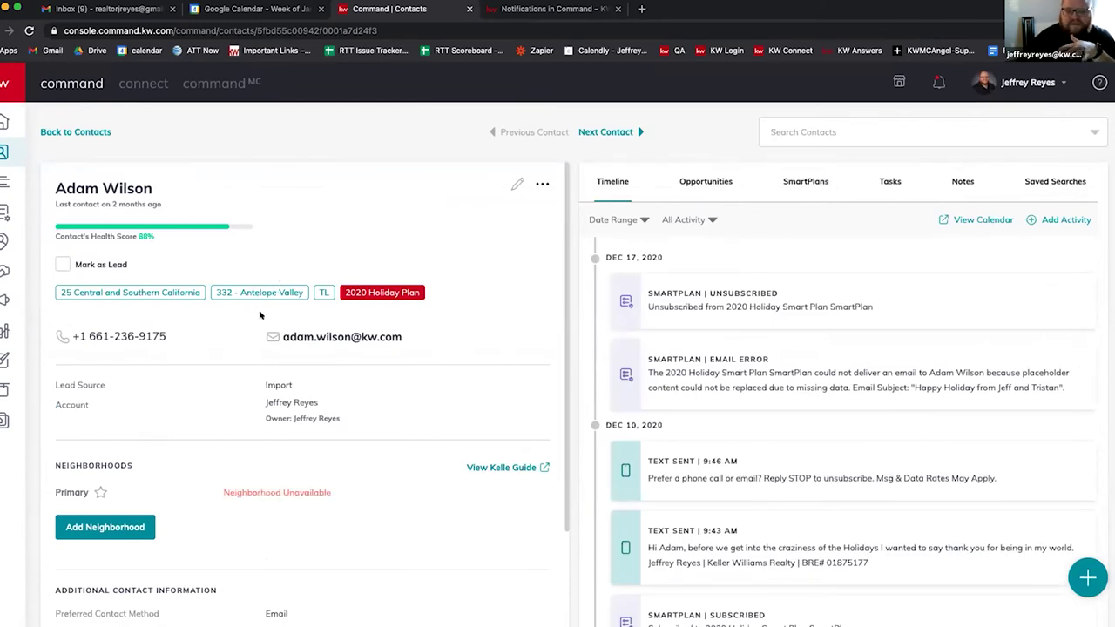
{"action": "left_click", "coordinate": [687, 179]}
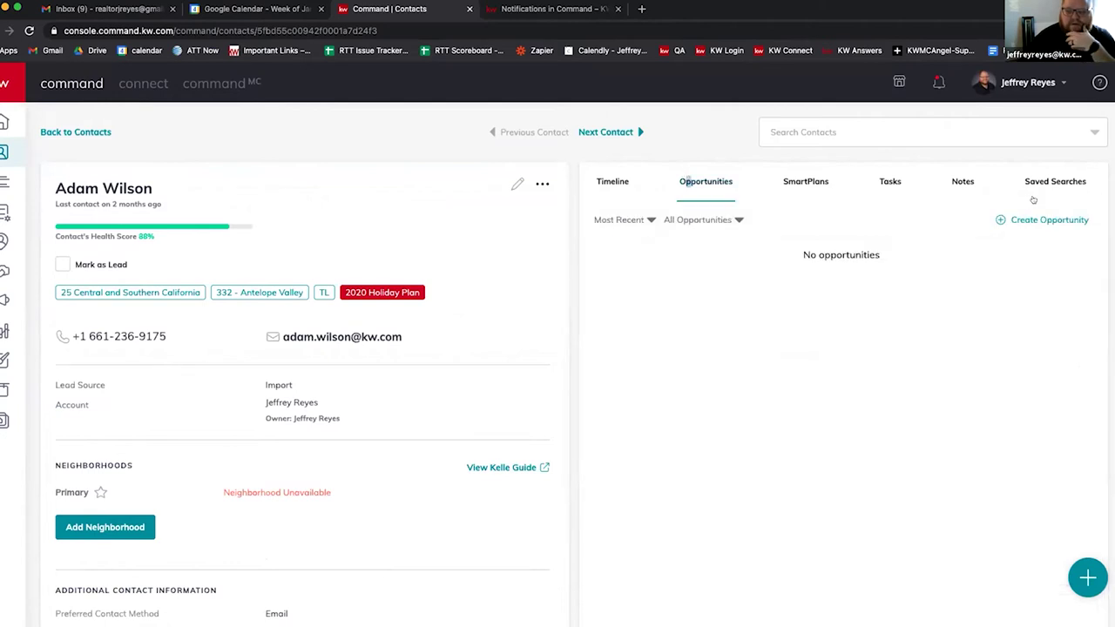
{"action": "left_click", "coordinate": [1052, 219]}
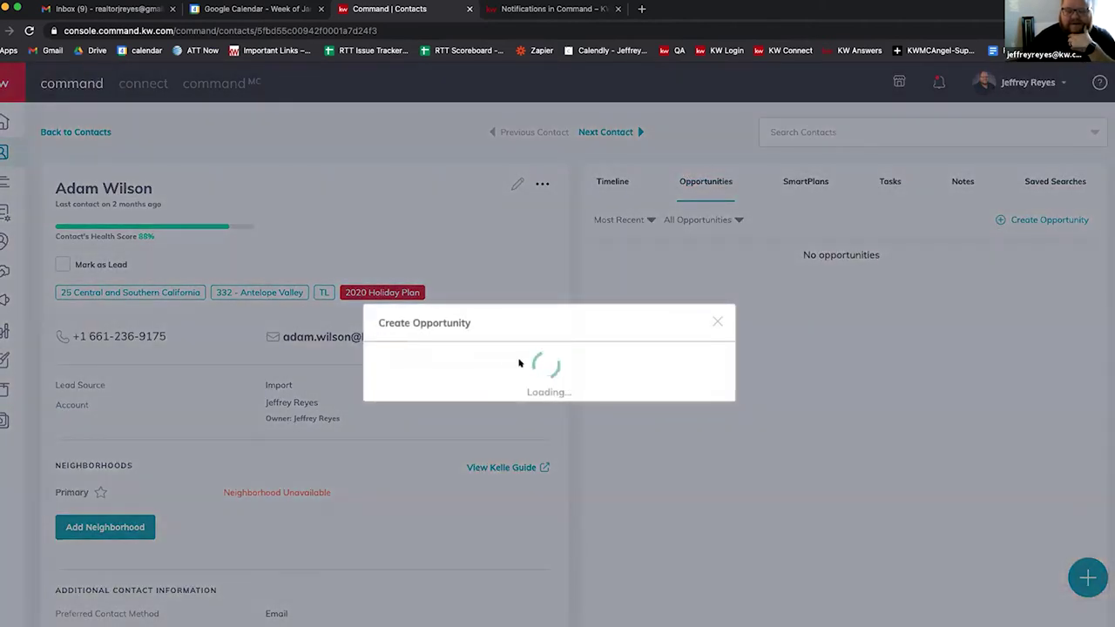
{"action": "left_click", "coordinate": [454, 207]}
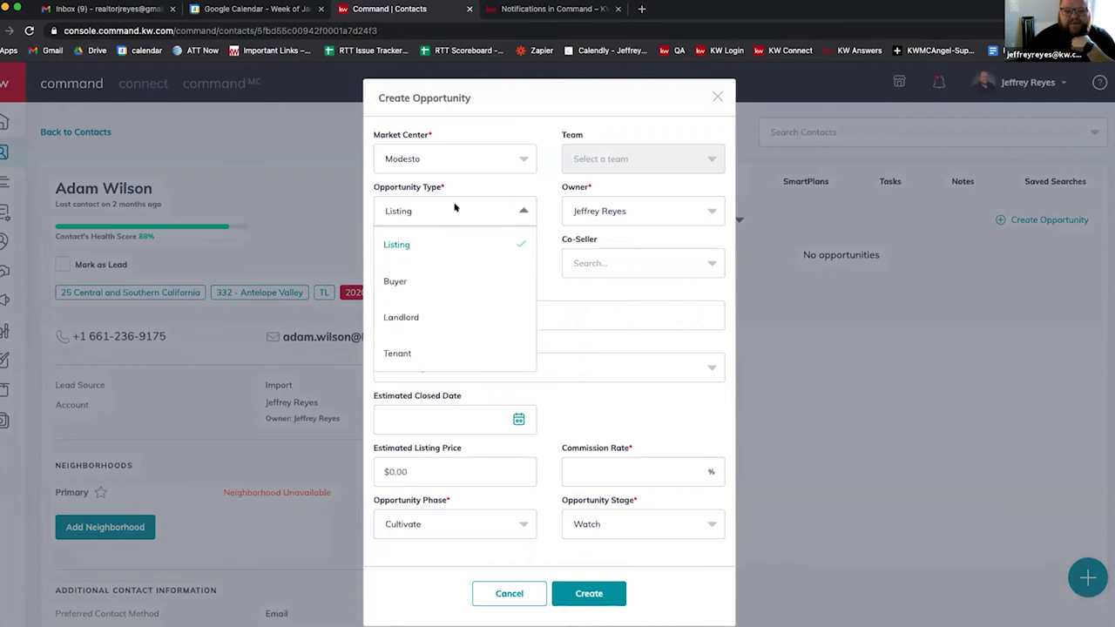
{"action": "left_click", "coordinate": [422, 280]}
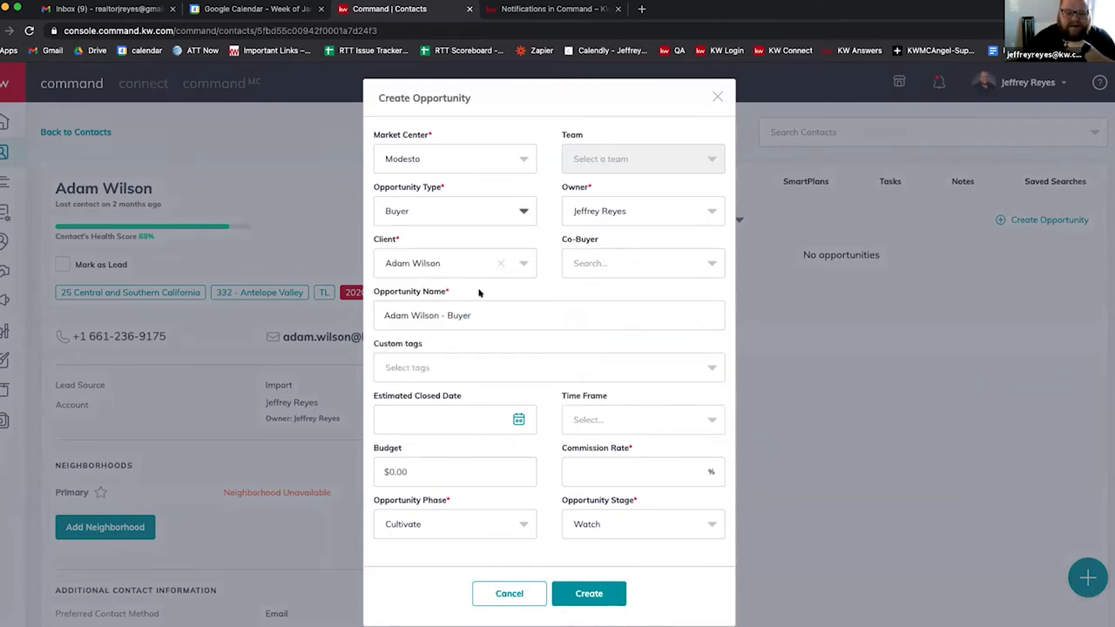
{"action": "left_click", "coordinate": [601, 263]}
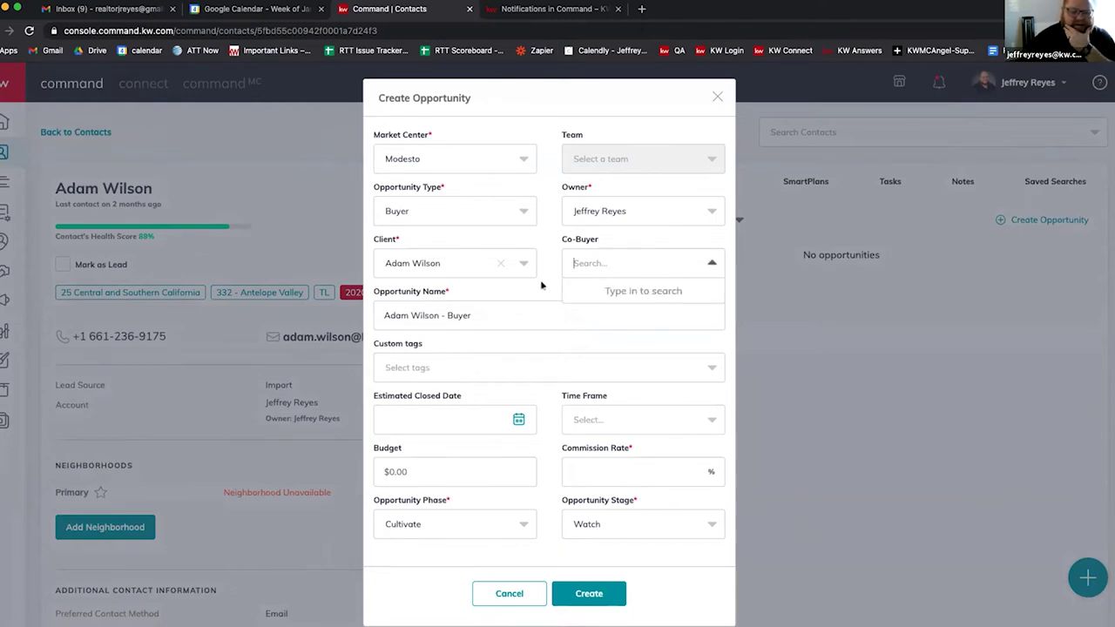
{"action": "left_click", "coordinate": [624, 260]}
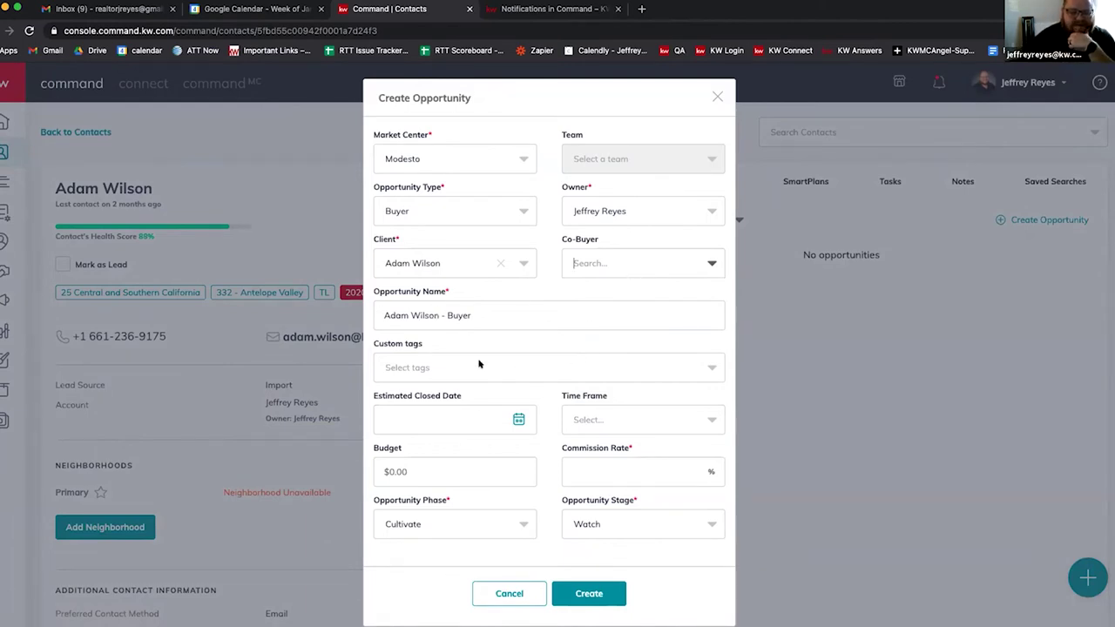
Set the buyer opportunity's estimated closed date to 3/2/2022 and its time frame to 12 months
{"action": "scroll", "coordinate": [438, 420], "scroll_direction": "down", "scroll_amount": 1}
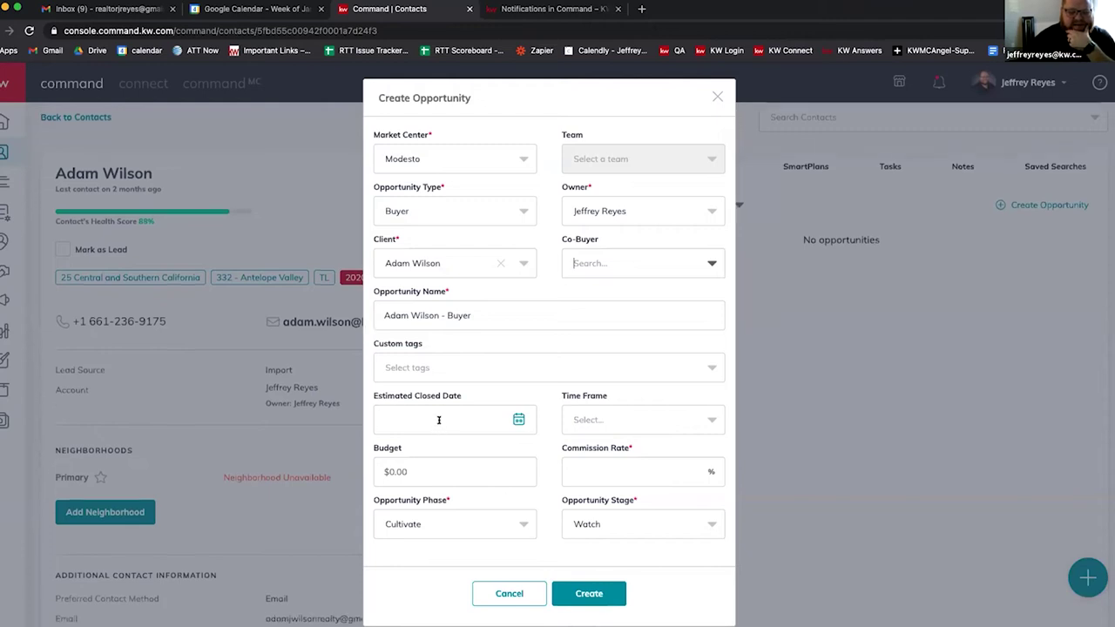
{"action": "left_click", "coordinate": [438, 419]}
{"action": "left_click", "coordinate": [548, 458]}
{"action": "left_click", "coordinate": [548, 458]}
{"action": "left_click", "coordinate": [548, 458]}
{"action": "left_click", "coordinate": [548, 458]}
{"action": "left_click", "coordinate": [547, 458]}
{"action": "left_click", "coordinate": [547, 459]}
{"action": "left_click", "coordinate": [547, 458]}
{"action": "left_click", "coordinate": [547, 458]}
{"action": "left_click", "coordinate": [547, 458]}
{"action": "left_click", "coordinate": [547, 459]}
{"action": "left_click", "coordinate": [547, 458]}
{"action": "left_click", "coordinate": [547, 458]}
{"action": "left_click", "coordinate": [547, 458]}
{"action": "left_click", "coordinate": [474, 498]}
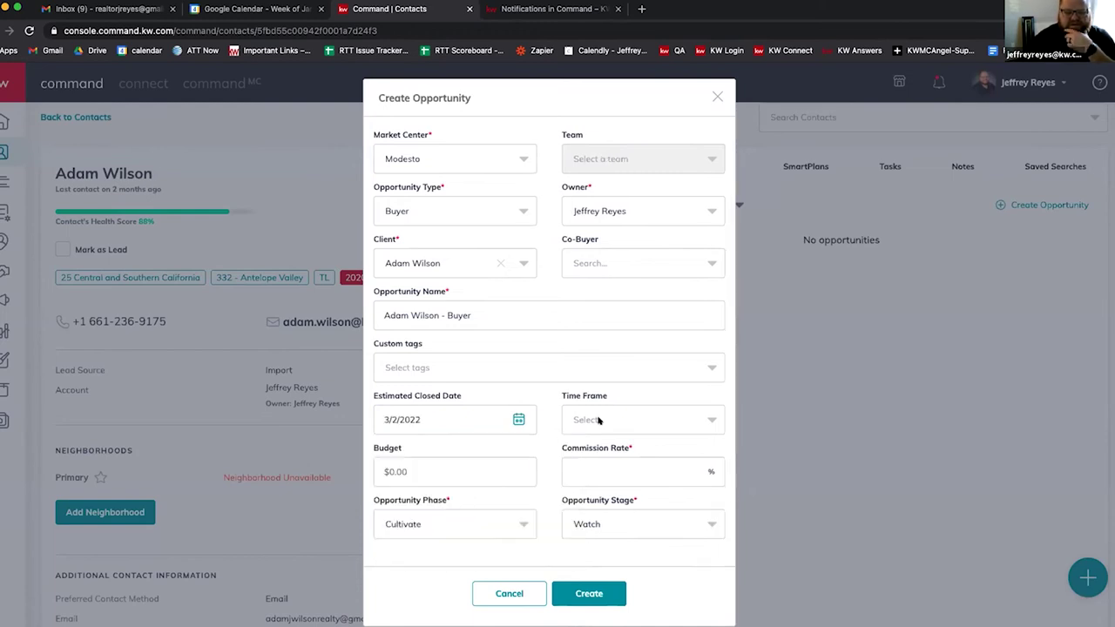
{"action": "left_click", "coordinate": [598, 420]}
{"action": "left_click", "coordinate": [604, 535]}
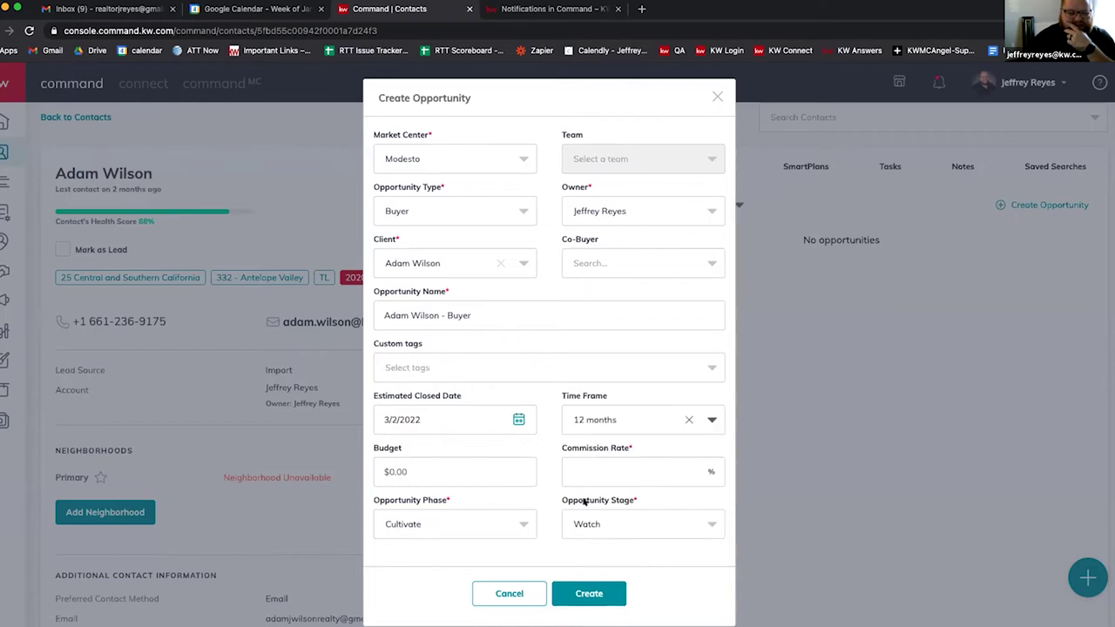
Enter a 2.5% commission rate with the Cultivate phase, check the stage choices, and discard the opportunity without creating it
{"action": "left_click", "coordinate": [435, 477]}
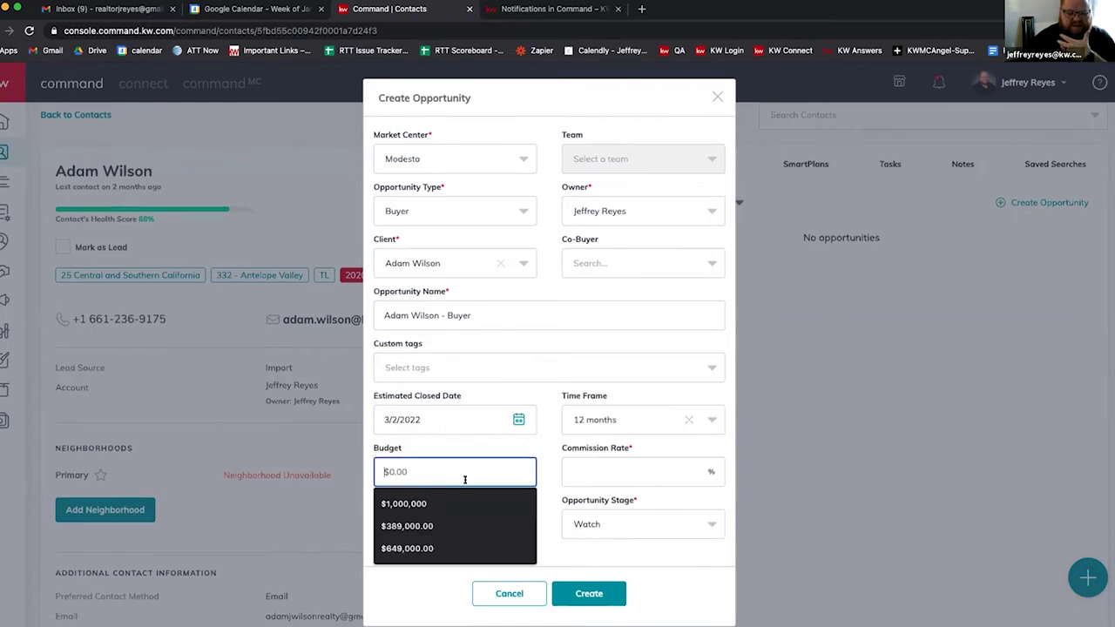
{"action": "left_click", "coordinate": [609, 466]}
{"action": "type", "text": "2.5"}
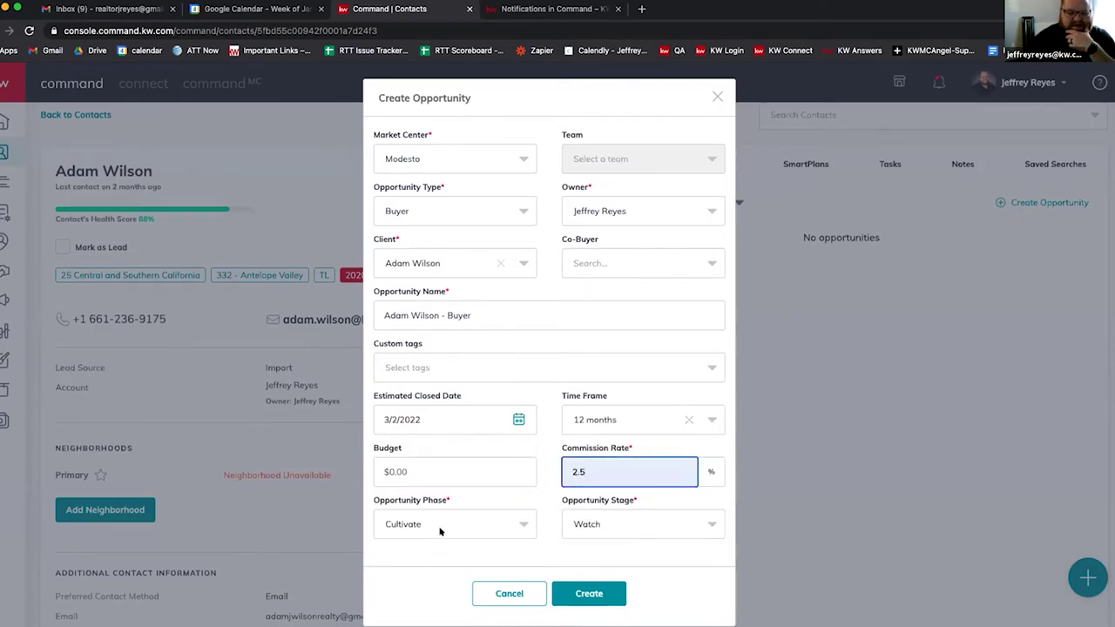
{"action": "left_click", "coordinate": [423, 524]}
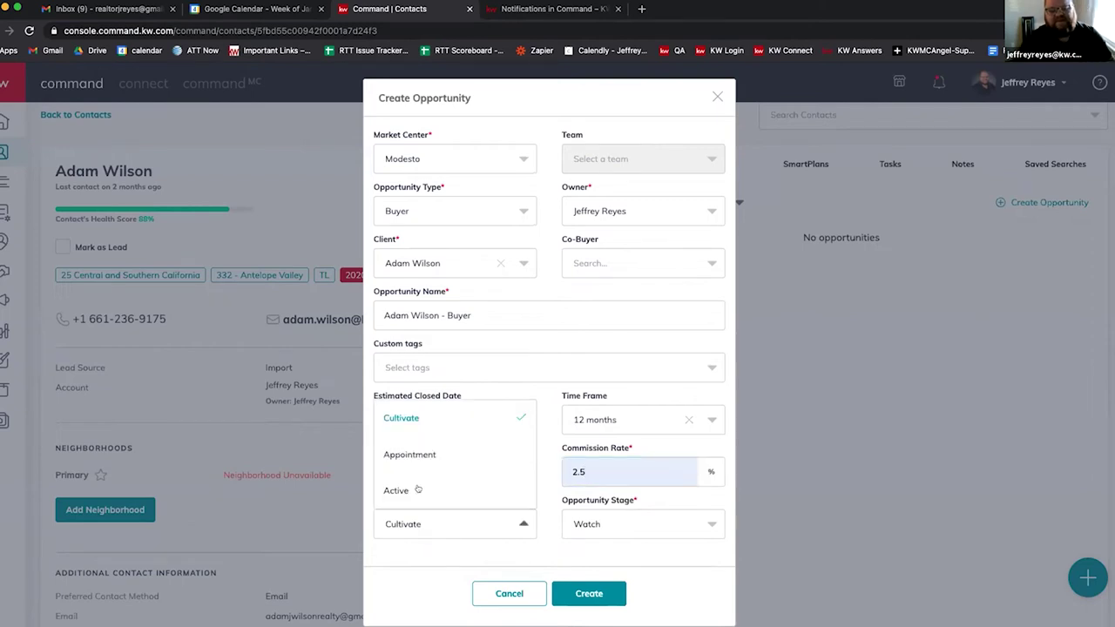
{"action": "left_click", "coordinate": [422, 420]}
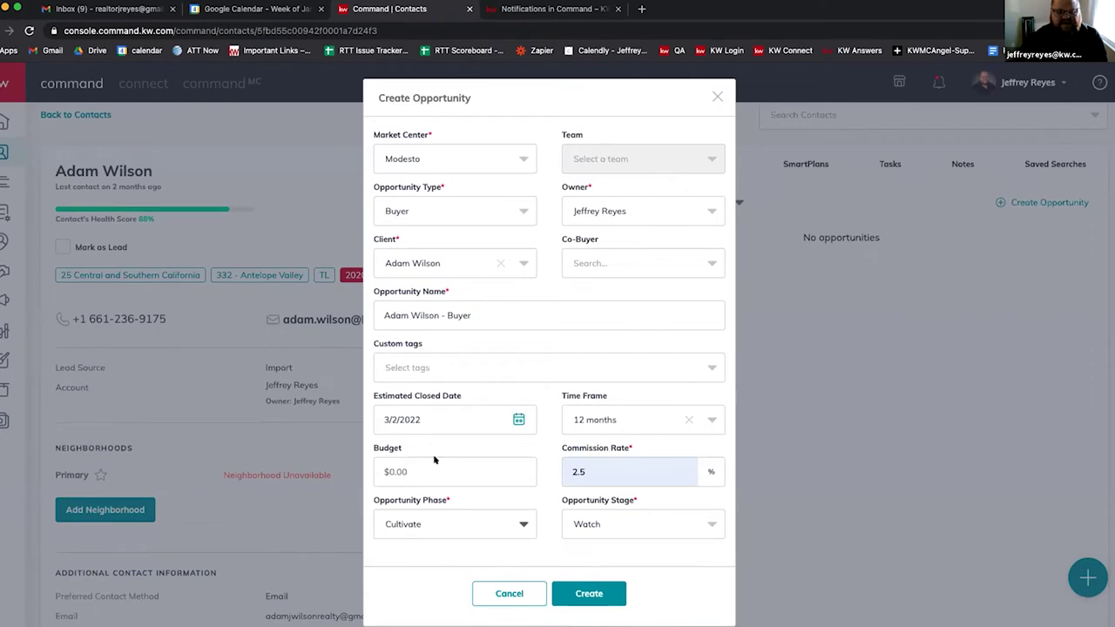
{"action": "left_click", "coordinate": [592, 523]}
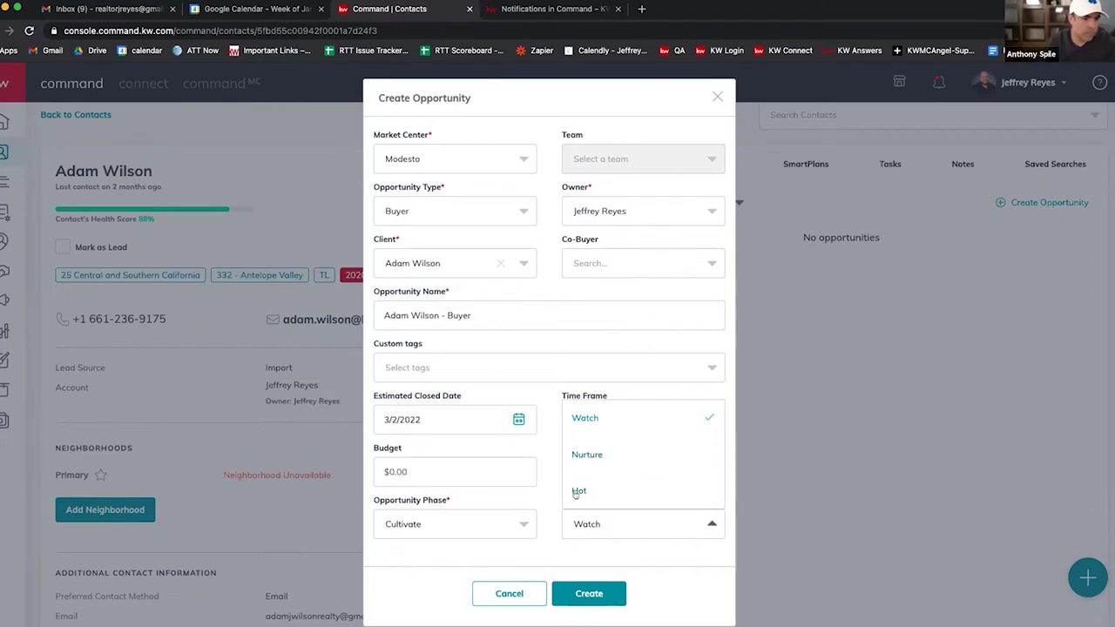
{"action": "left_click", "coordinate": [508, 594]}
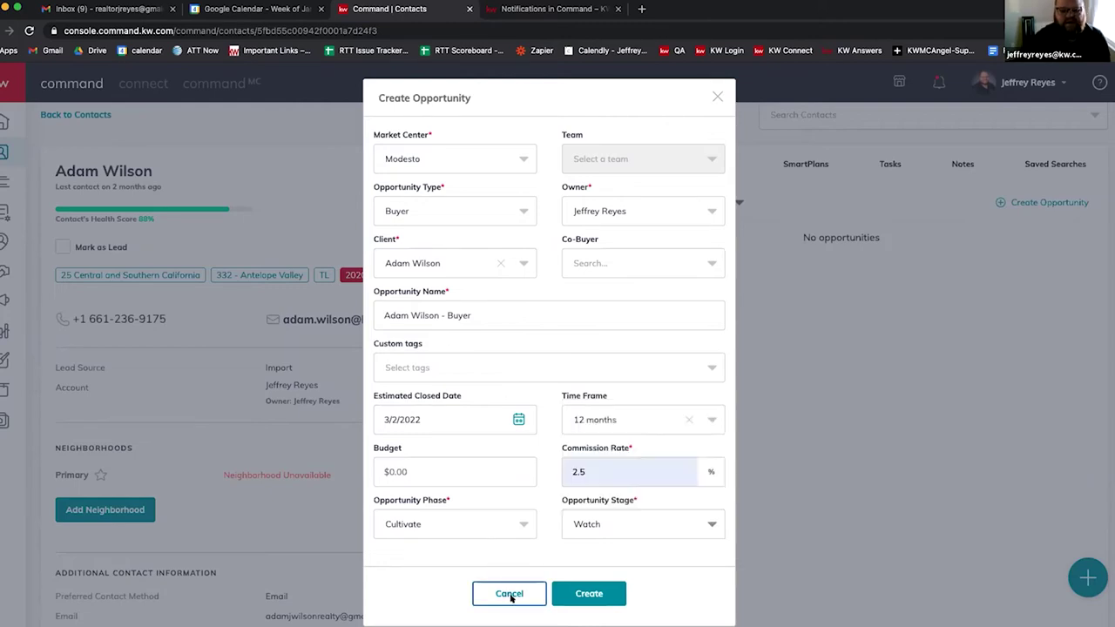
Go to the Buyers pipeline's Cultivate phase and bring up its stage settings
{"action": "left_click", "coordinate": [5, 271]}
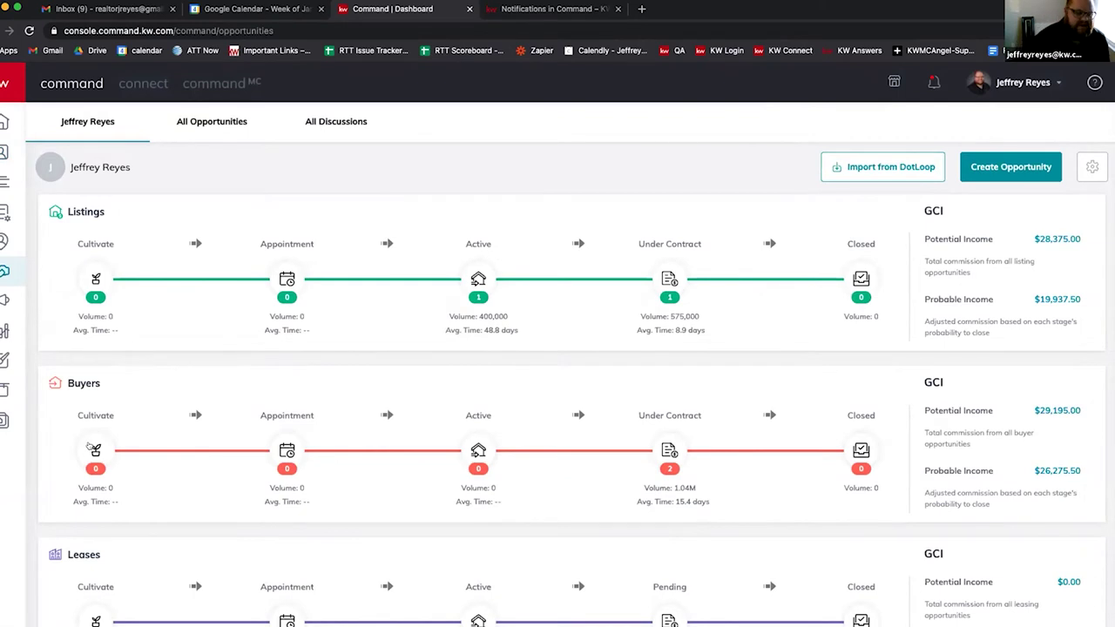
{"action": "left_click", "coordinate": [94, 448]}
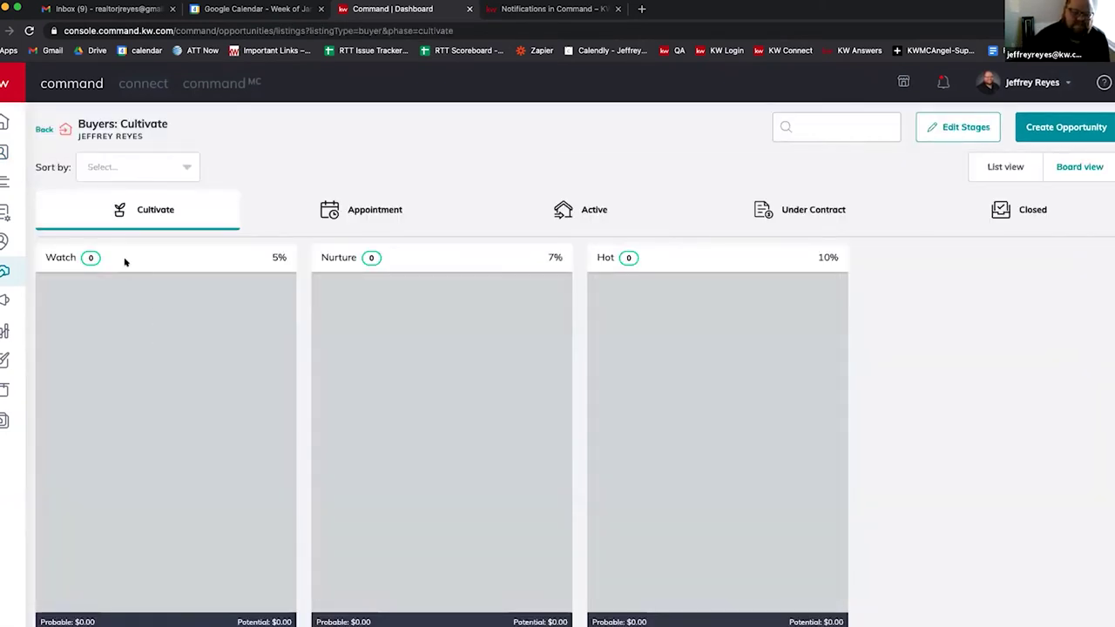
{"action": "left_click", "coordinate": [962, 129]}
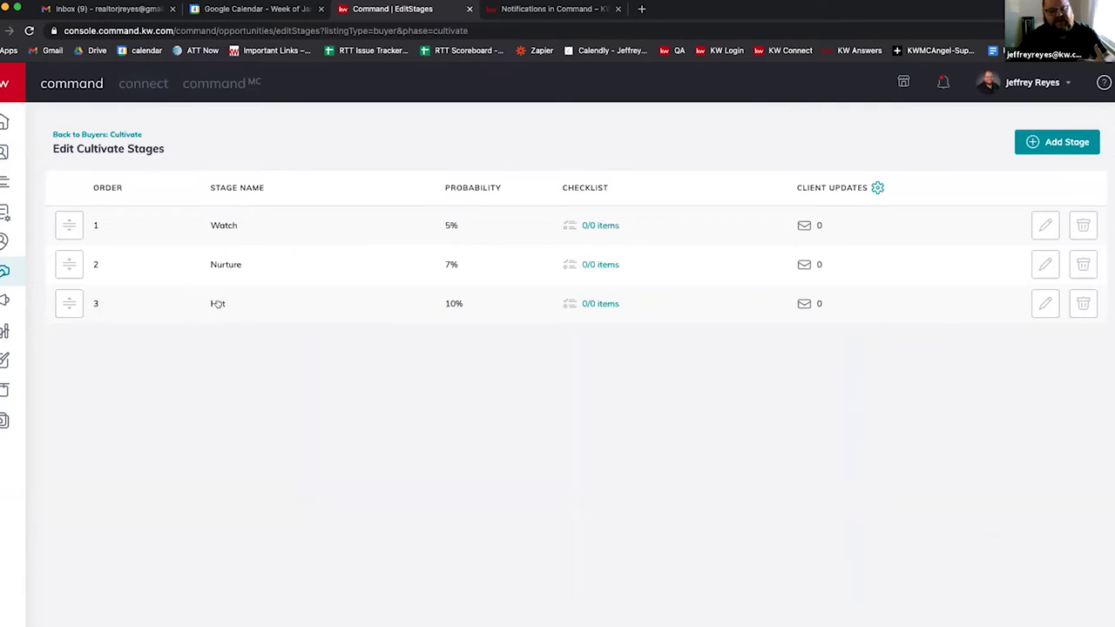
Look over the name, probability, position and checklist fields for a new Cultivate stage and close the form unsaved
{"action": "left_click", "coordinate": [1041, 144]}
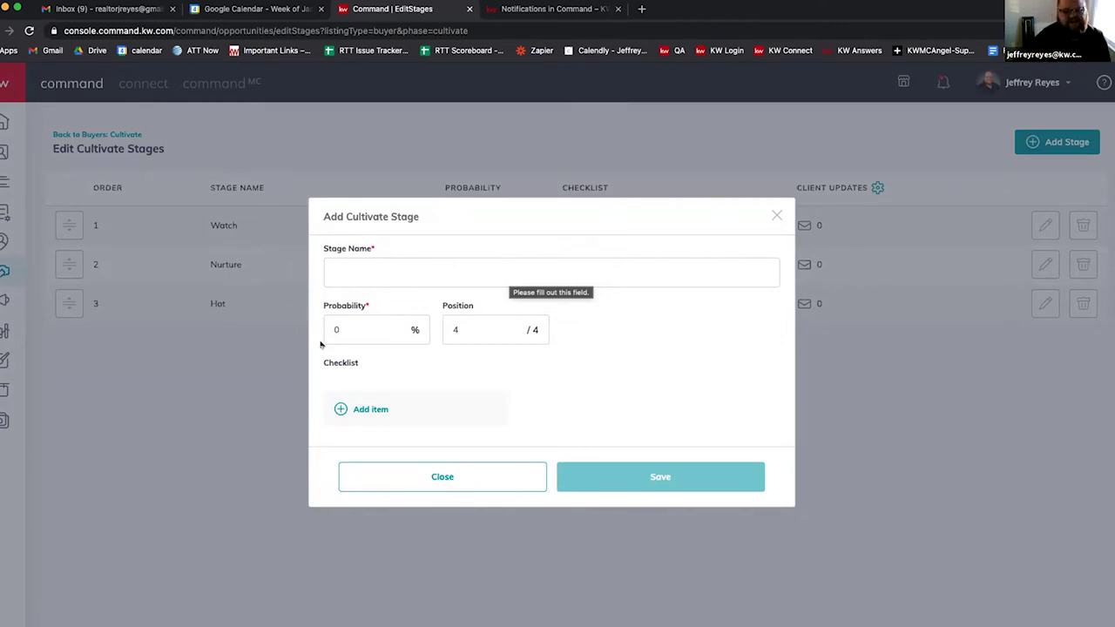
{"action": "left_click", "coordinate": [471, 330]}
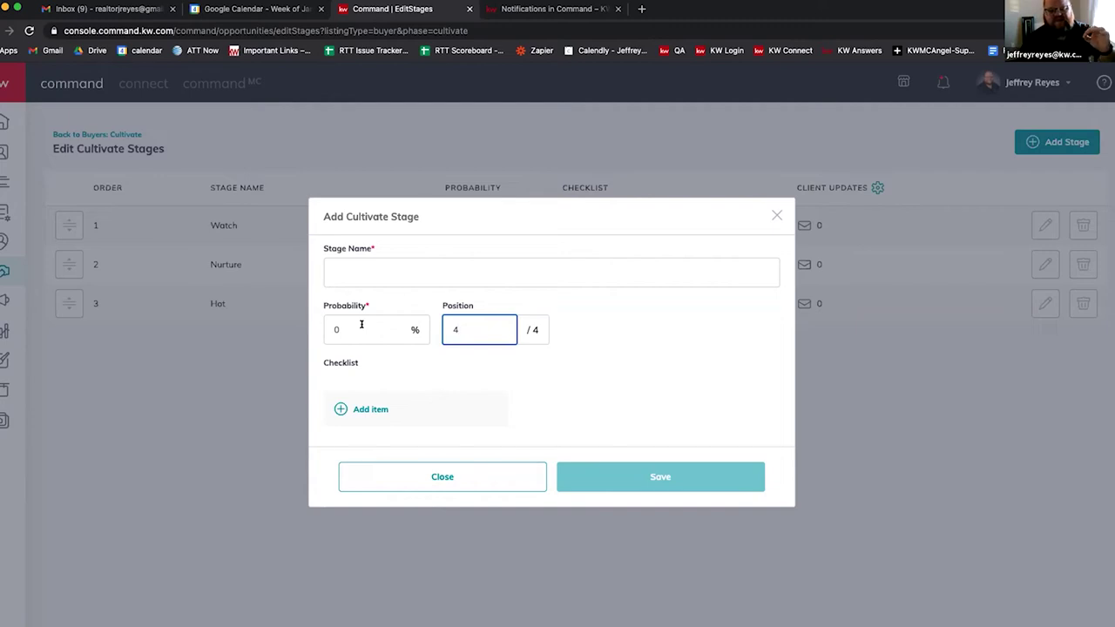
{"action": "left_click", "coordinate": [479, 476]}
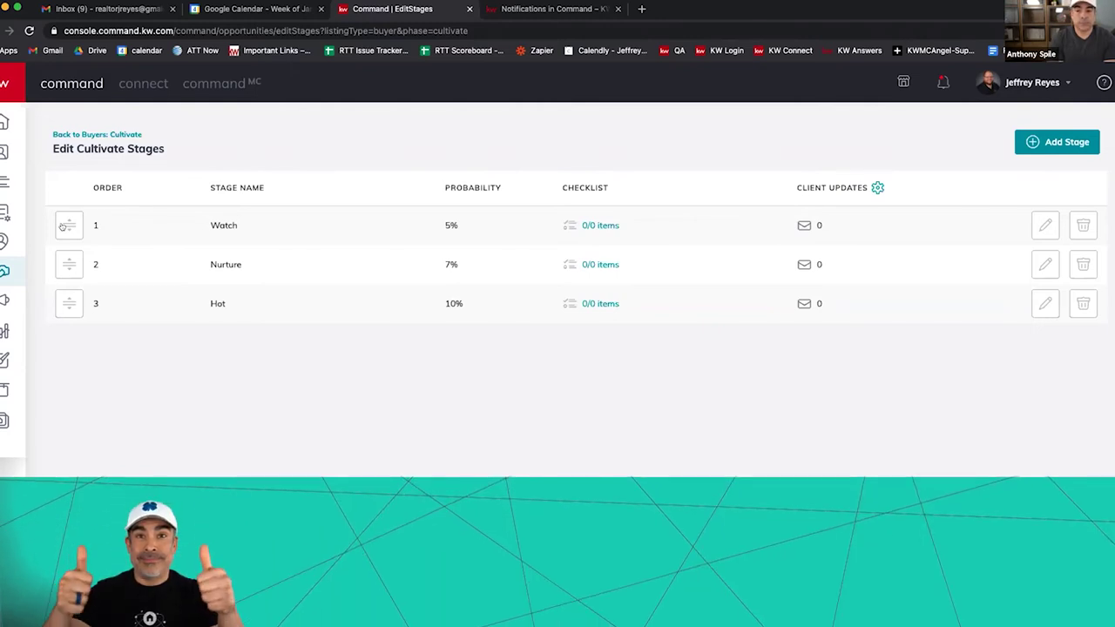
Draft a "Setup saved search" checklist item with Client Update enabled for the Watch stage, and discard the checklist changes
{"action": "left_click", "coordinate": [592, 223]}
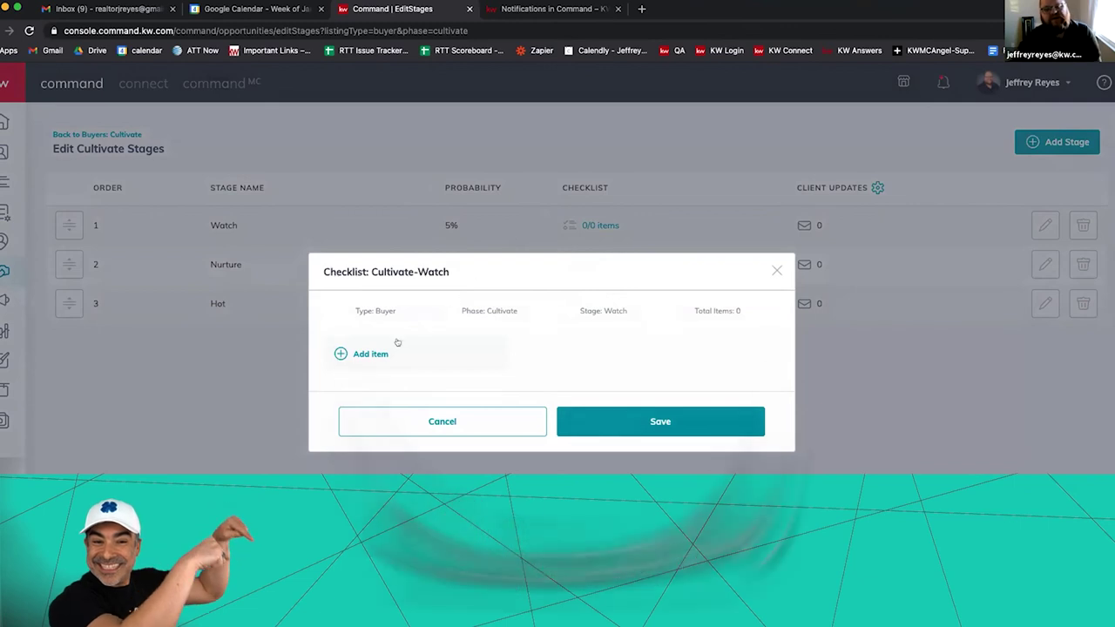
{"action": "left_click", "coordinate": [356, 352]}
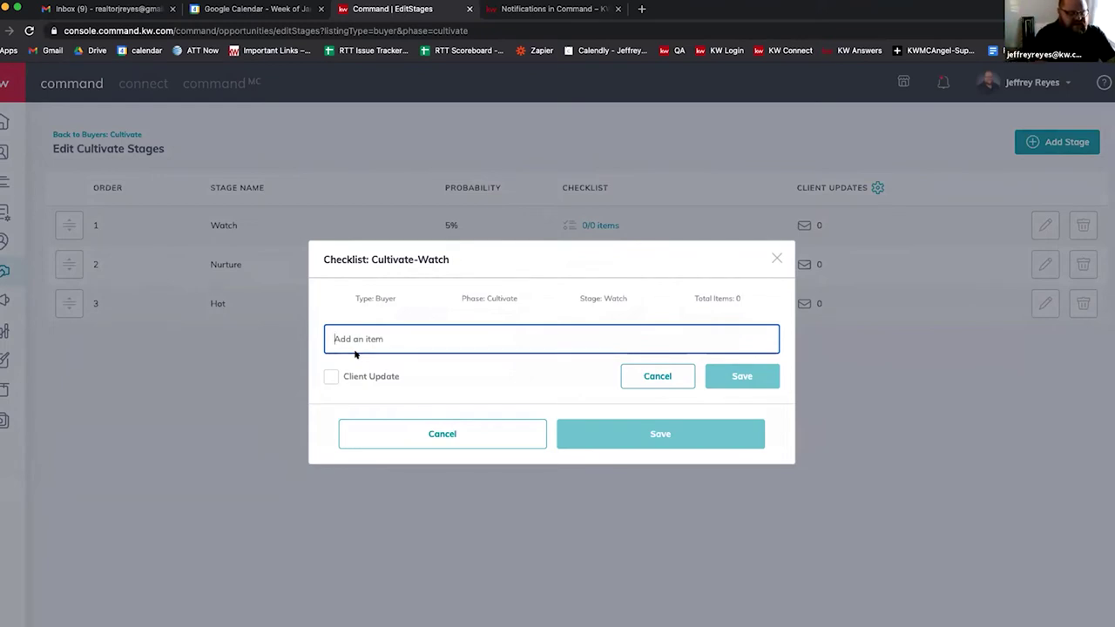
{"action": "type", "text": "Setup"}
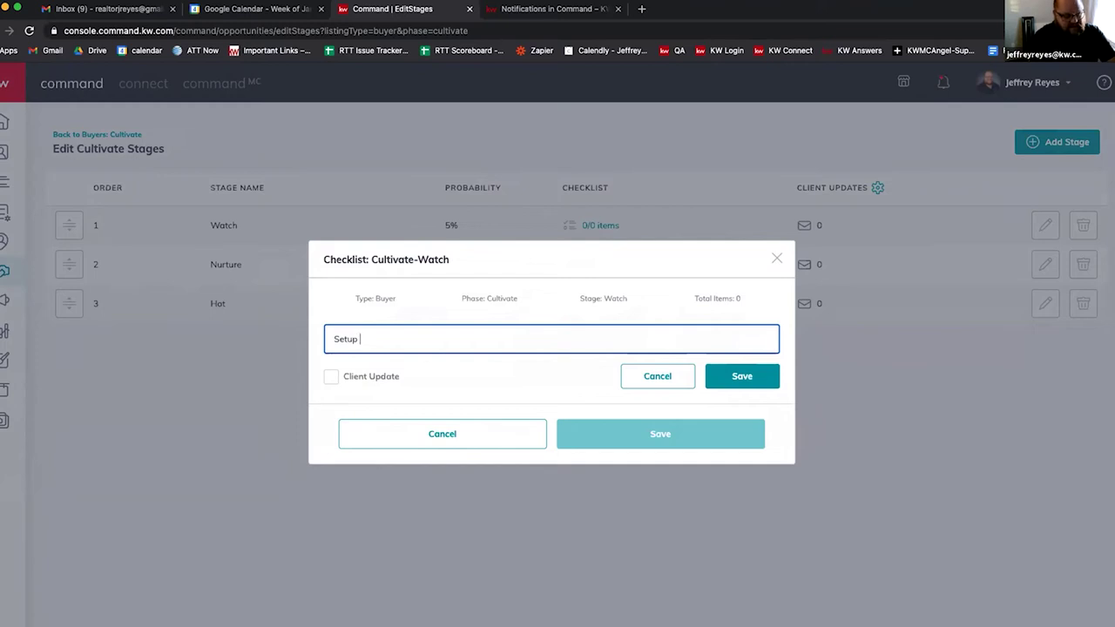
{"action": "type", "text": " saved seq"}
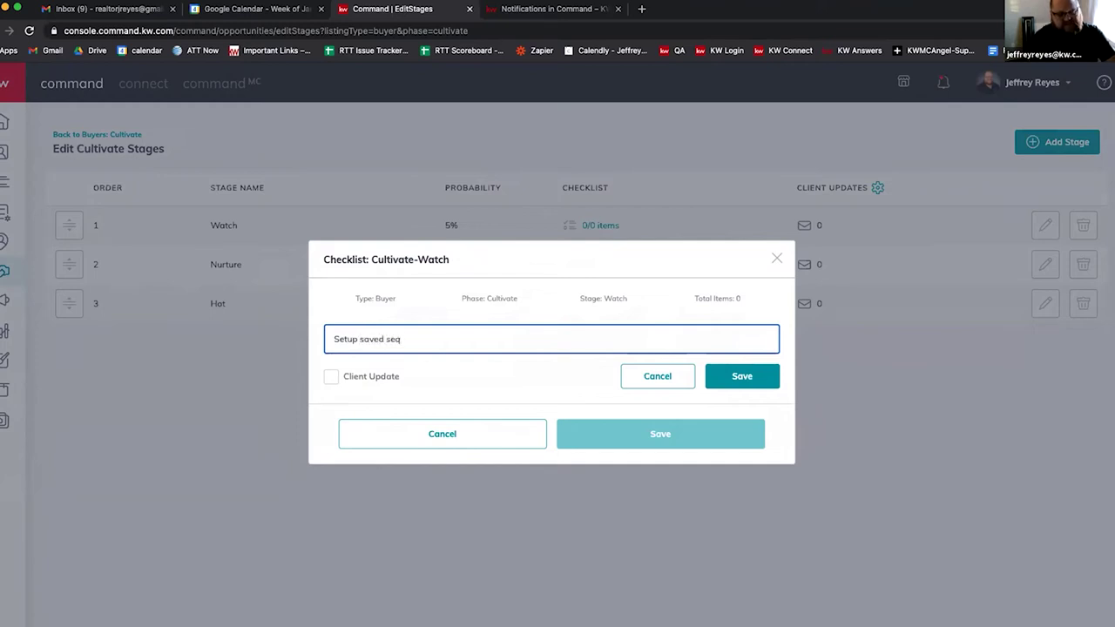
{"action": "key", "text": "BackSpace"}
{"action": "type", "text": "arch"}
{"action": "left_click", "coordinate": [741, 377]}
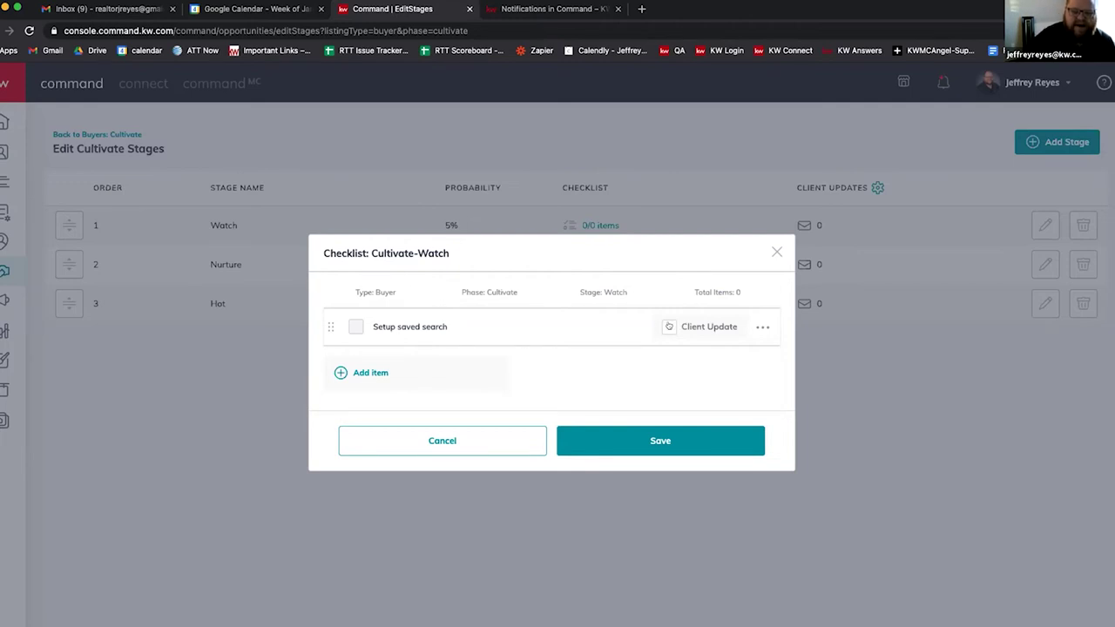
{"action": "left_click", "coordinate": [667, 327]}
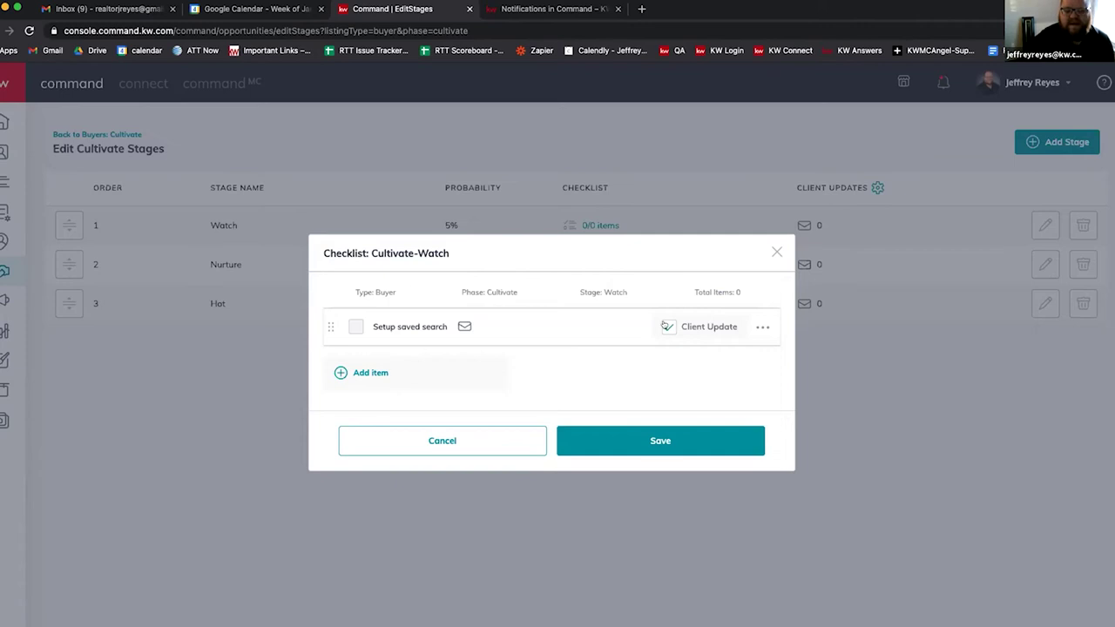
{"action": "left_click", "coordinate": [441, 439]}
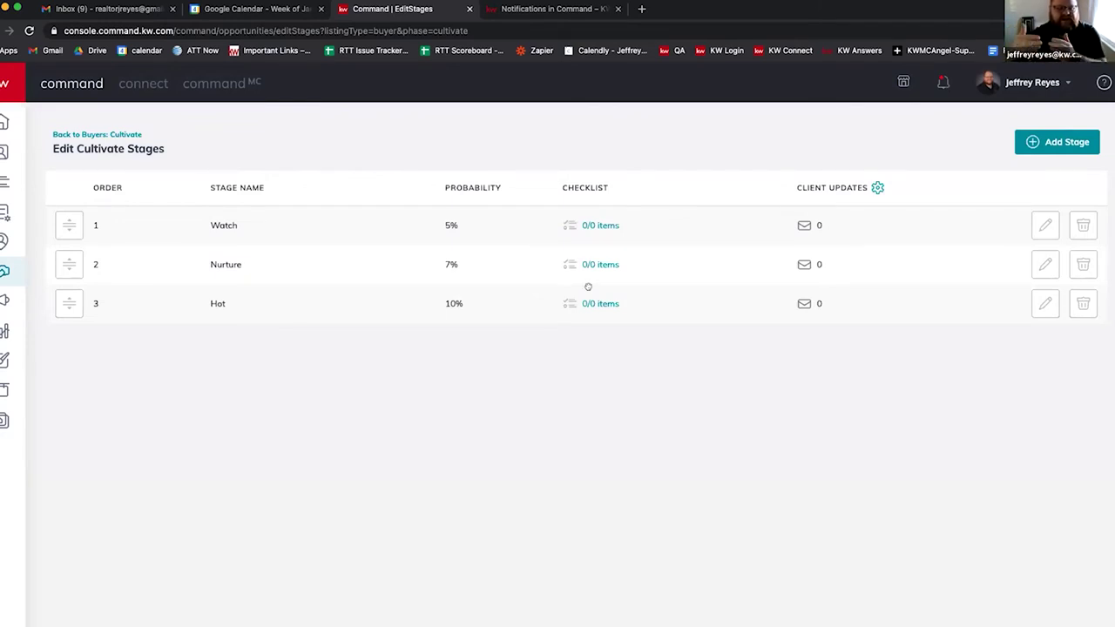
Review the buyers' Appointment board and its stage settings, and bring up the Active phase board
{"action": "left_click", "coordinate": [120, 135]}
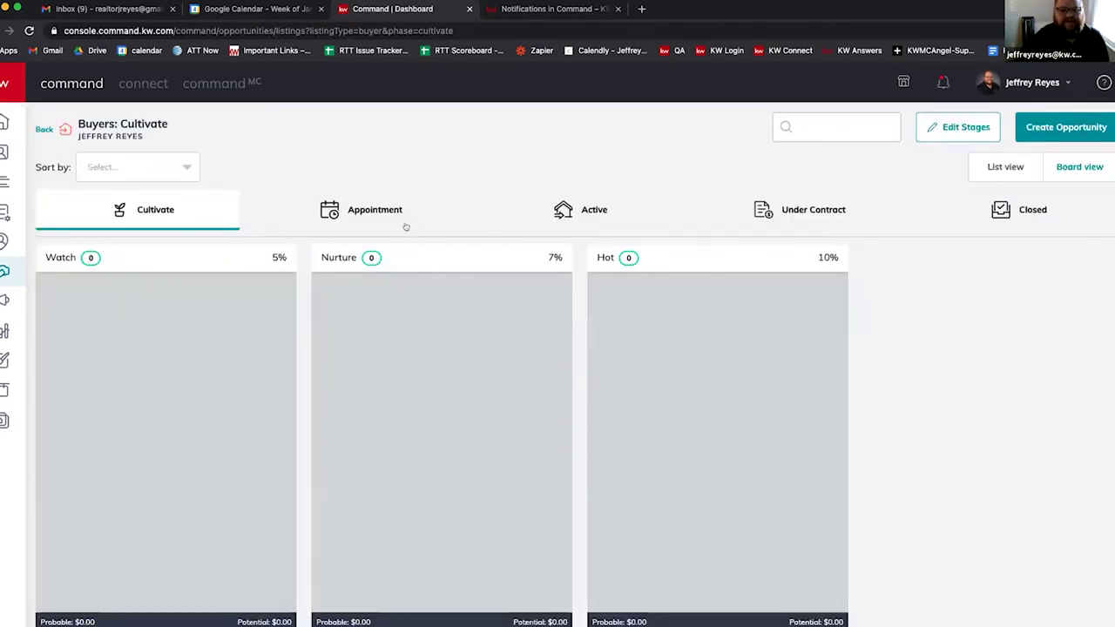
{"action": "left_click", "coordinate": [384, 216]}
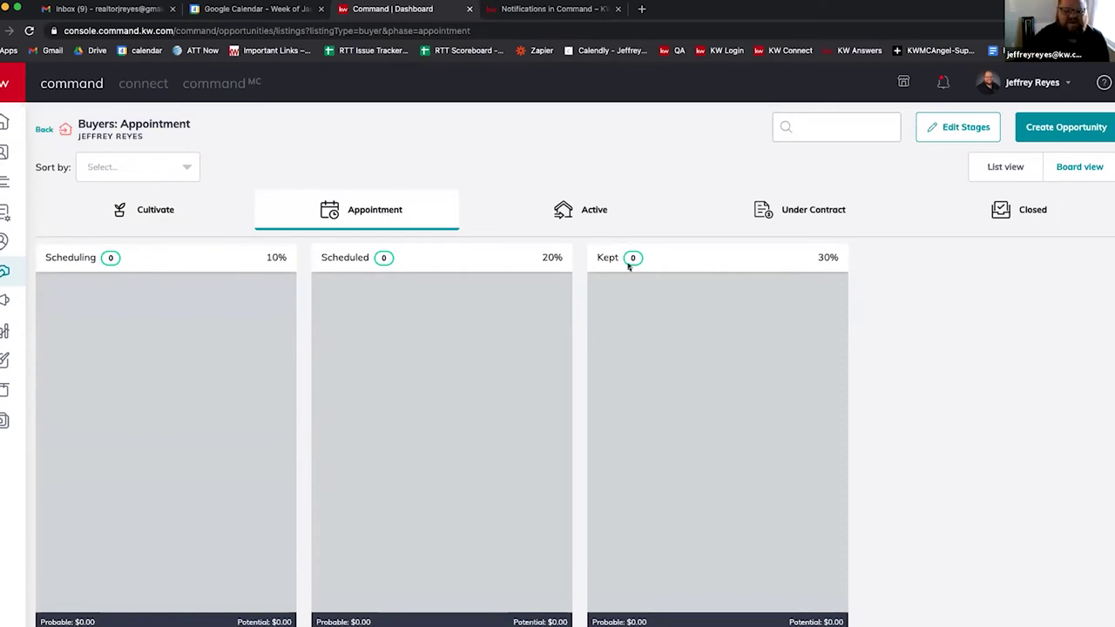
{"action": "left_click", "coordinate": [958, 127]}
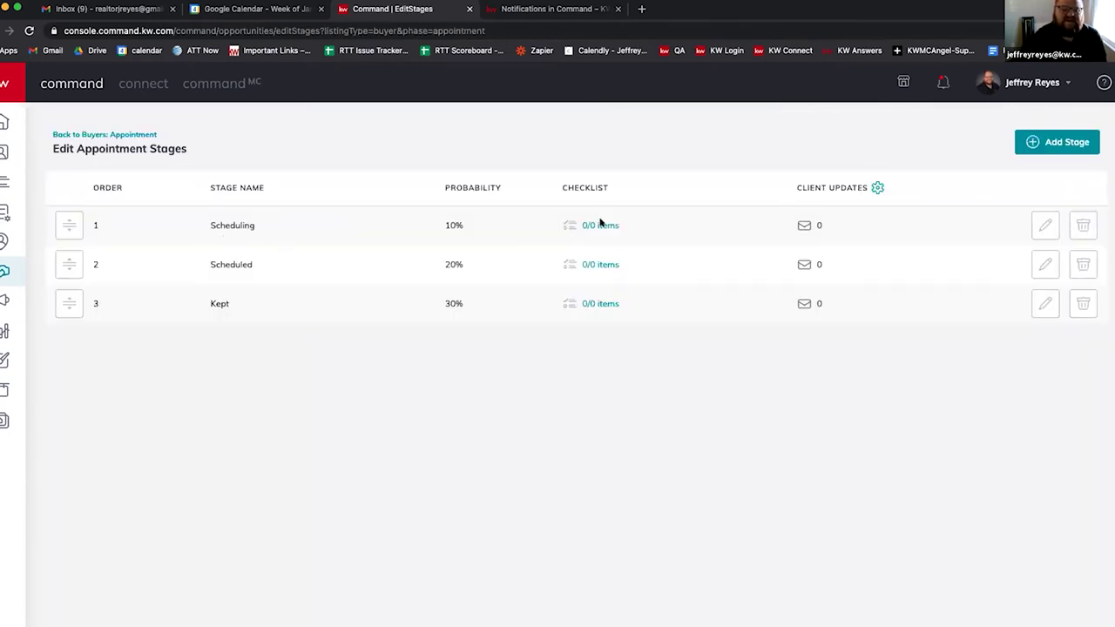
{"action": "left_click", "coordinate": [146, 135]}
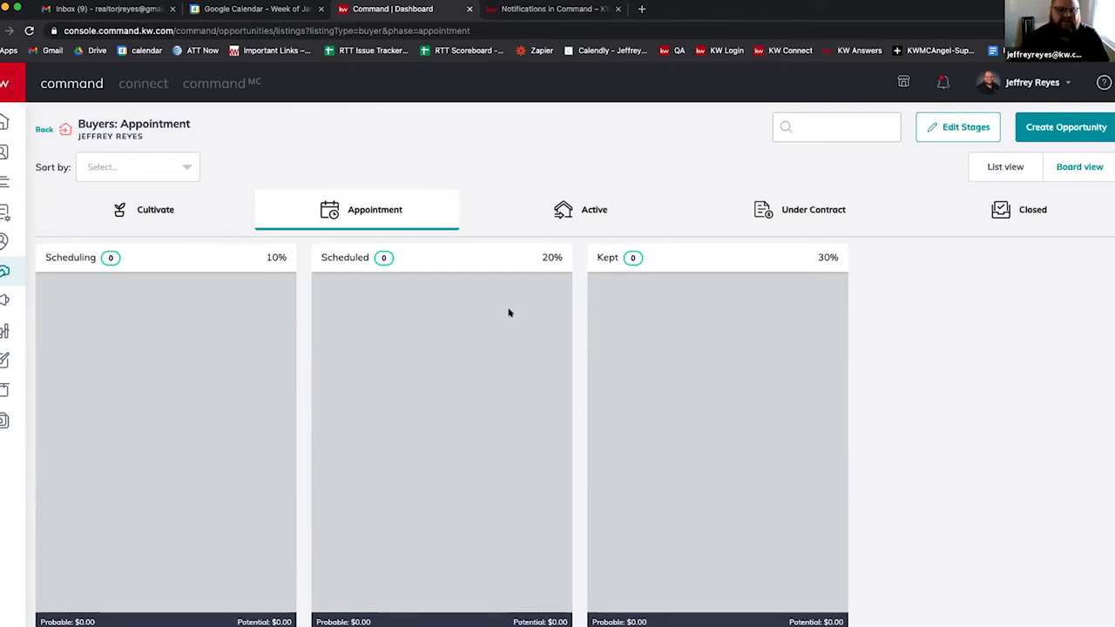
{"action": "left_click", "coordinate": [572, 206]}
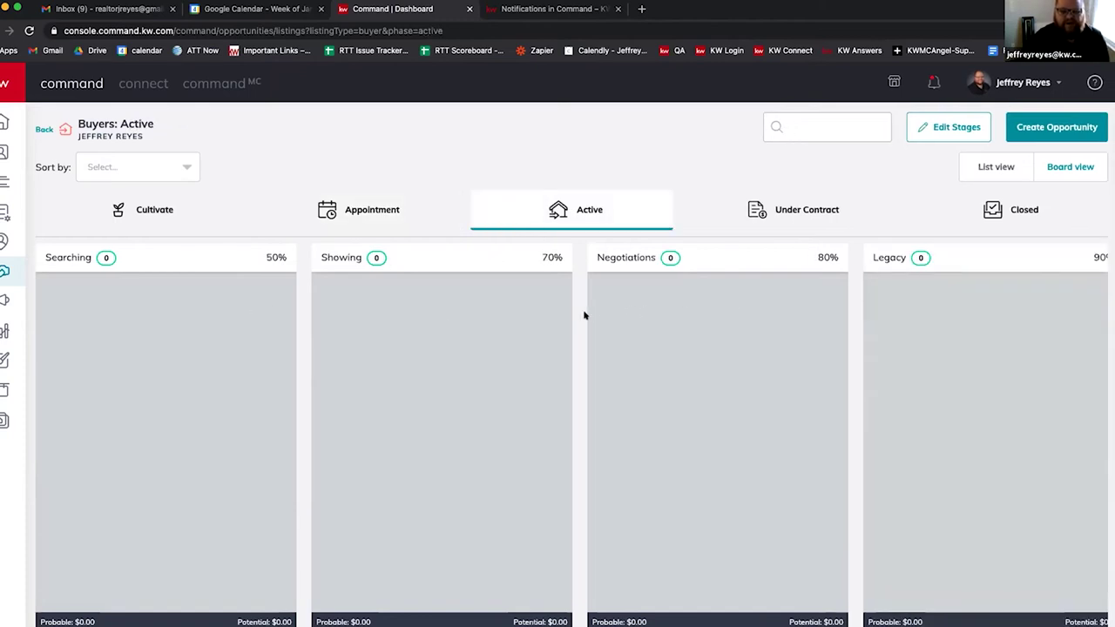
In the buyers' Under Contract stage settings, look over the Escrow checklist and its add-item form, and close it without saving
{"action": "left_click", "coordinate": [799, 214]}
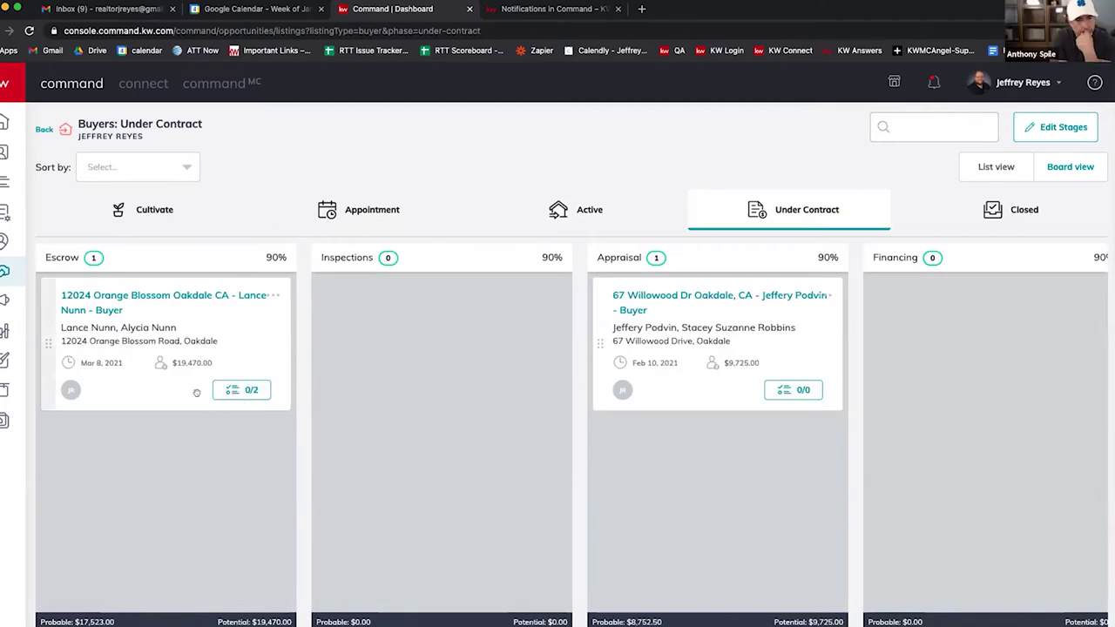
{"action": "left_click", "coordinate": [1026, 127]}
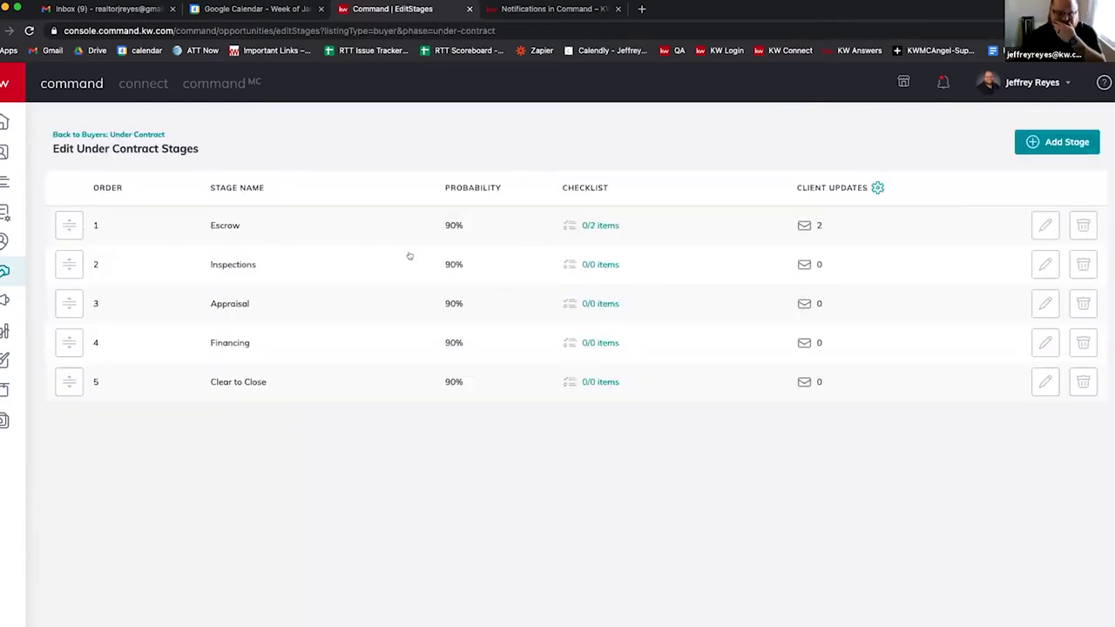
{"action": "left_click", "coordinate": [594, 231]}
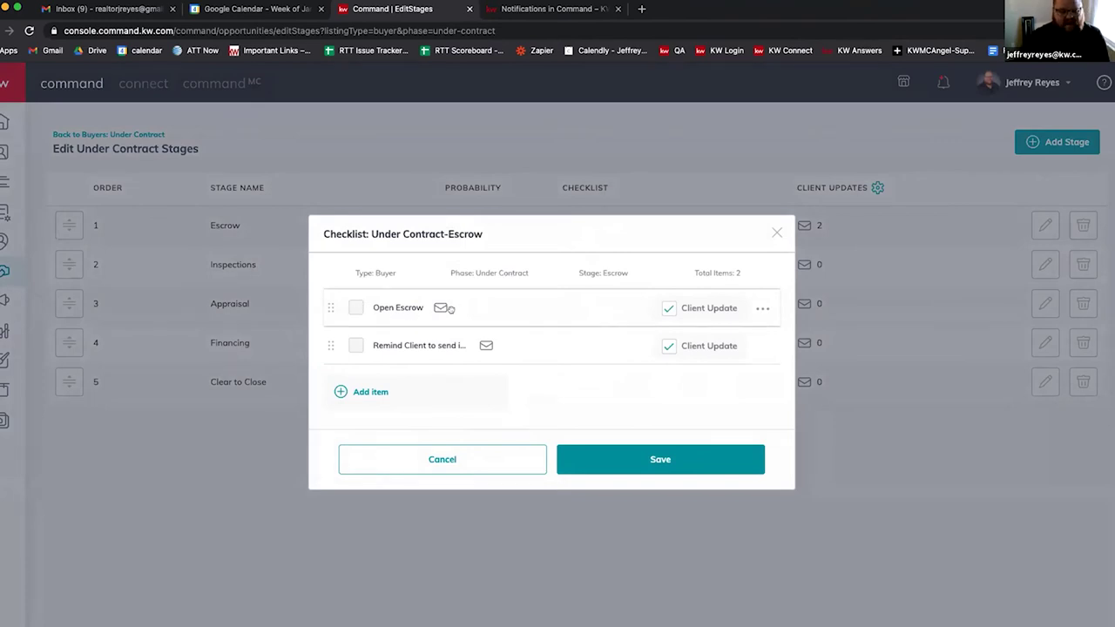
{"action": "left_click", "coordinate": [369, 393]}
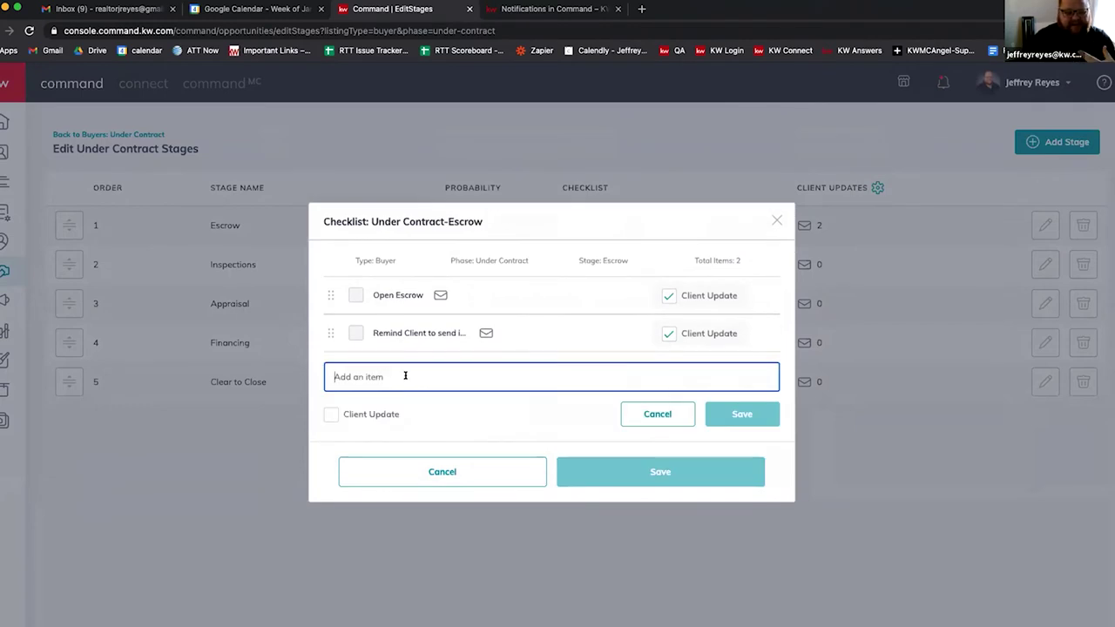
{"action": "left_click", "coordinate": [442, 471]}
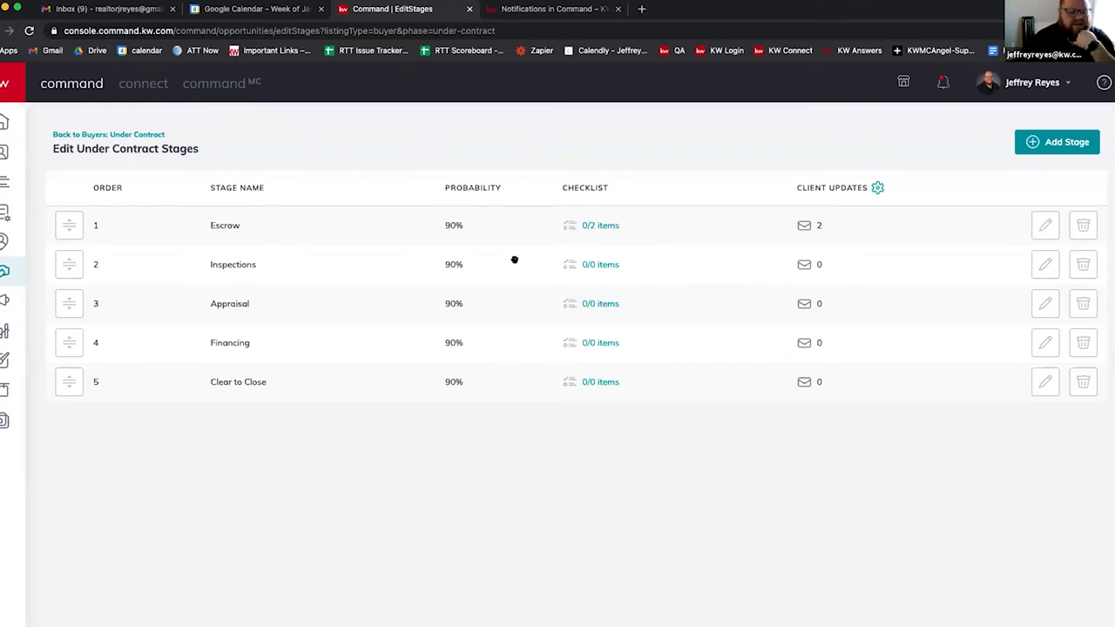
Check where a new stage is added in the Under Contract settings and return to the Under Contract board
{"action": "left_click", "coordinate": [149, 134]}
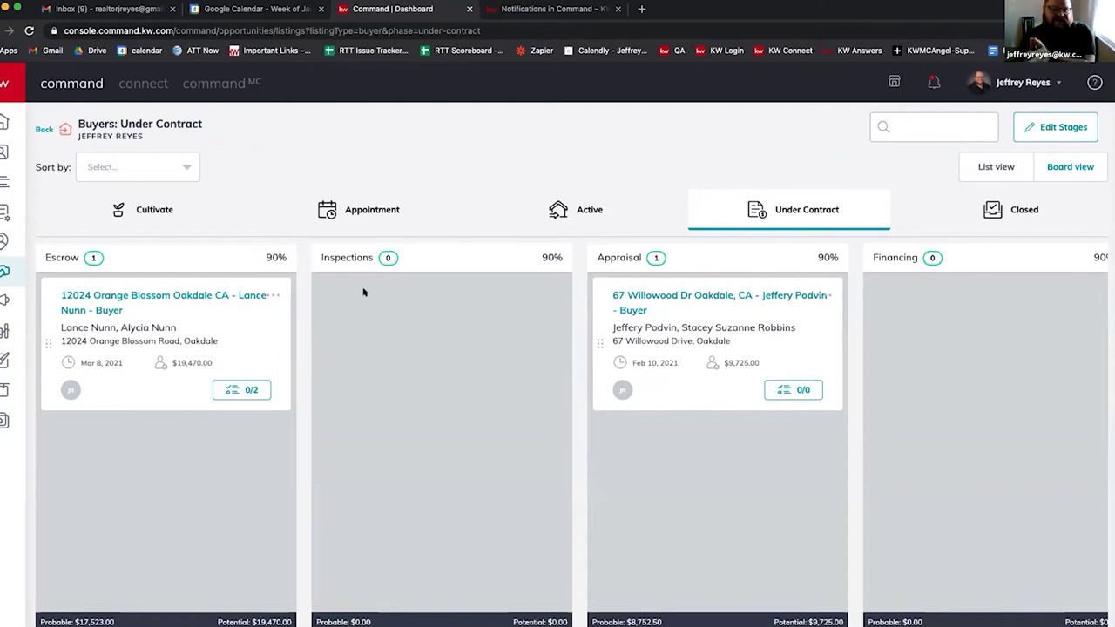
{"action": "left_click", "coordinate": [1050, 127]}
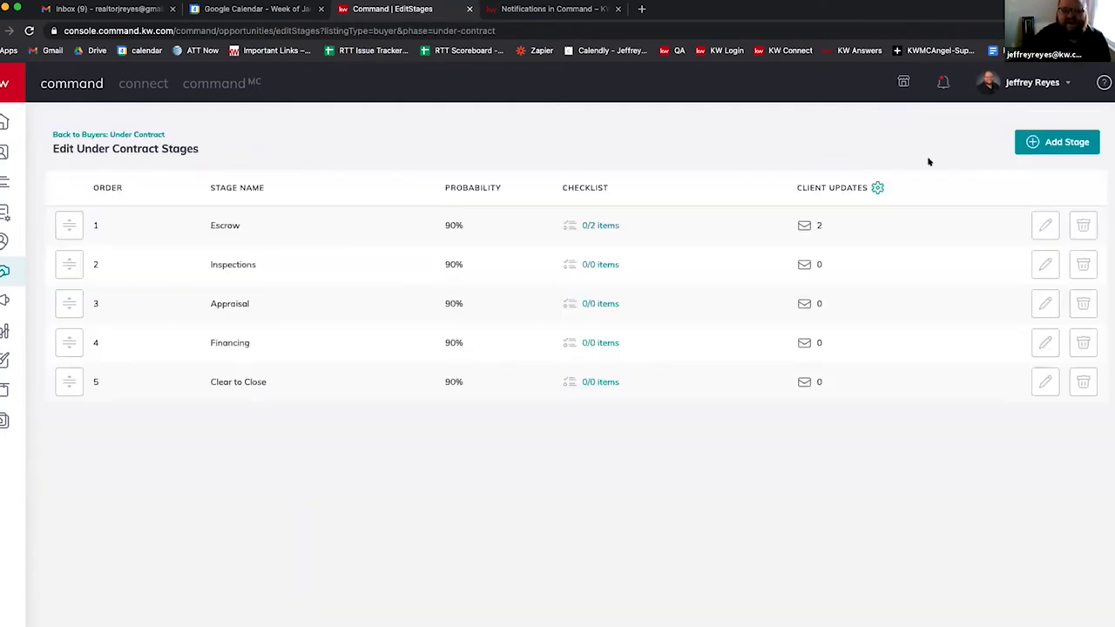
{"action": "left_click", "coordinate": [1082, 134]}
{"action": "left_click", "coordinate": [777, 215]}
{"action": "left_click", "coordinate": [108, 134]}
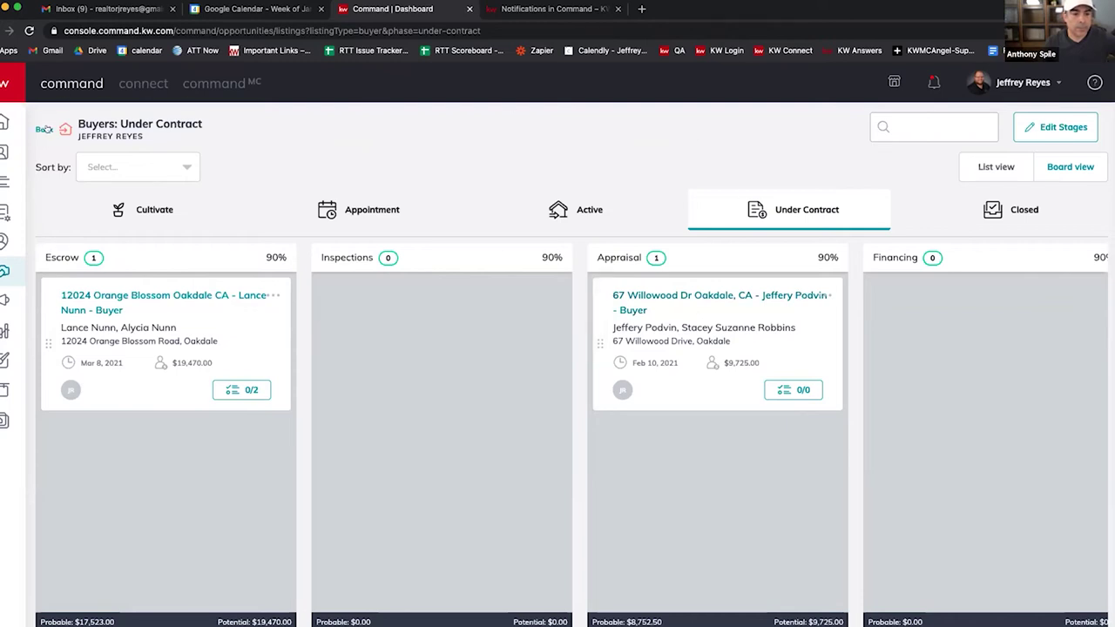
Examine the Under Contract document requirements of the Escrow-stage buyer opportunity and go back to the opportunities overview
{"action": "left_click", "coordinate": [142, 295]}
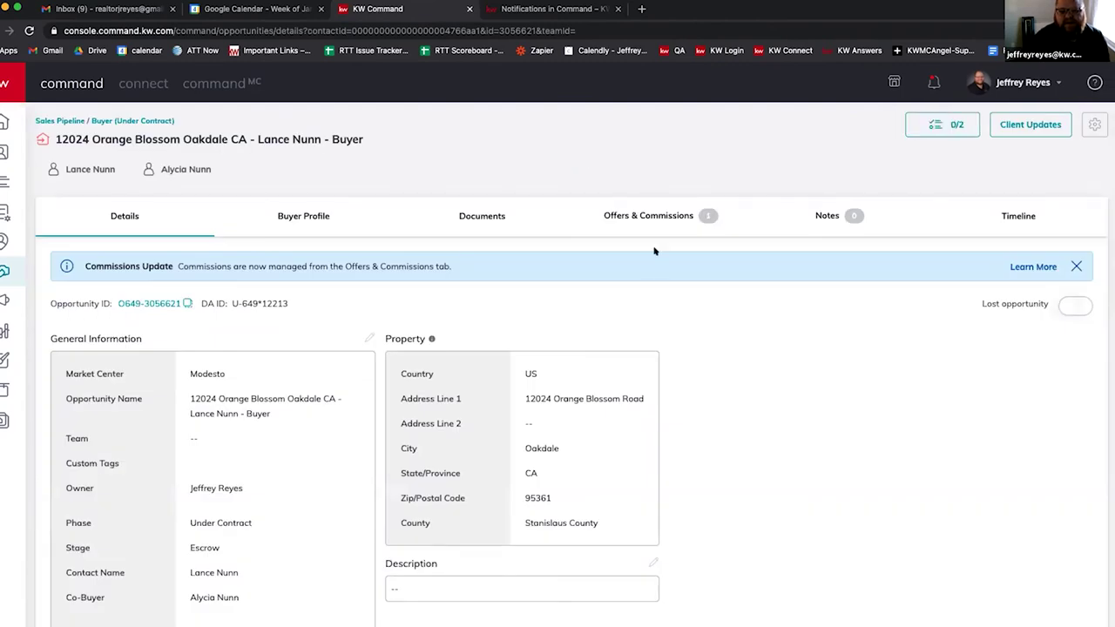
{"action": "left_click", "coordinate": [478, 217]}
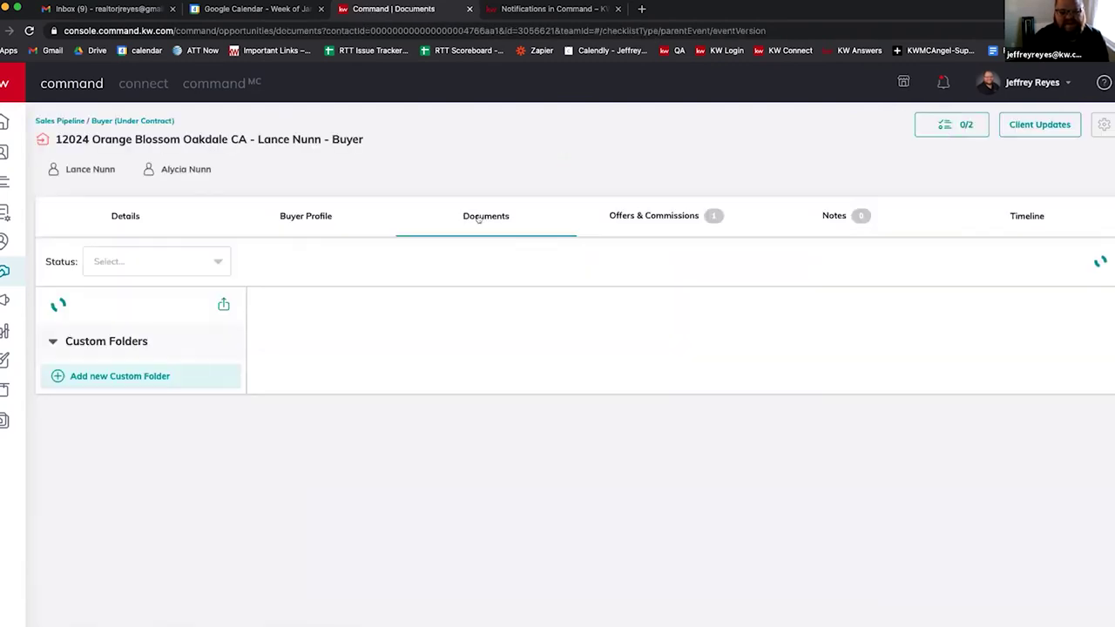
{"action": "left_click", "coordinate": [71, 374]}
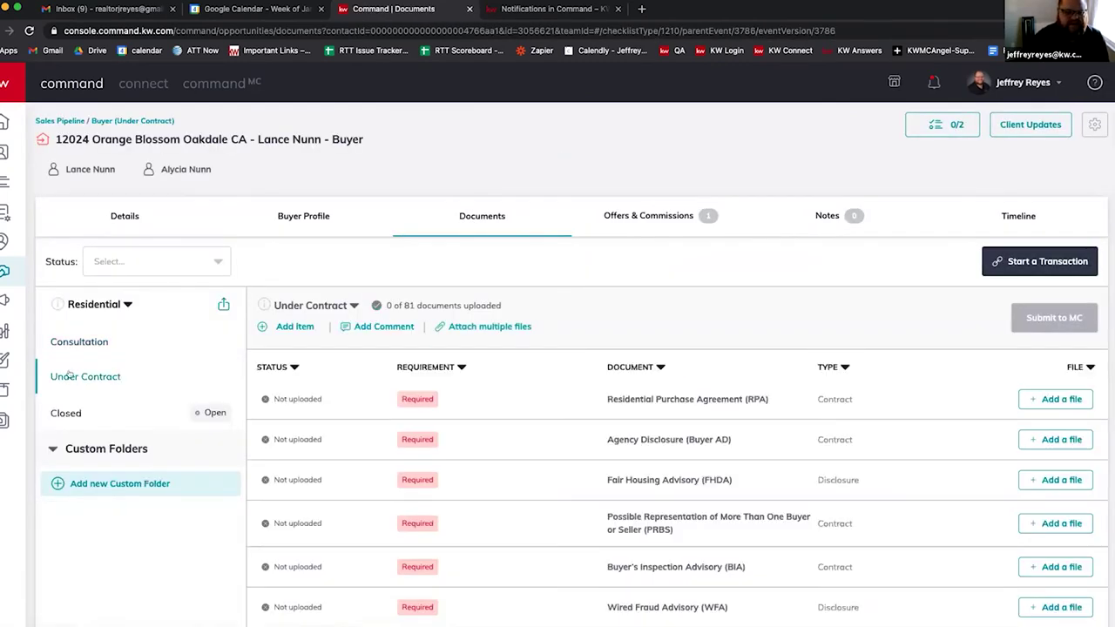
{"action": "scroll", "coordinate": [515, 409], "scroll_direction": "down", "scroll_amount": 2}
{"action": "scroll", "coordinate": [523, 411], "scroll_direction": "down", "scroll_amount": 6}
{"action": "scroll", "coordinate": [522, 424], "scroll_direction": "up", "scroll_amount": 5}
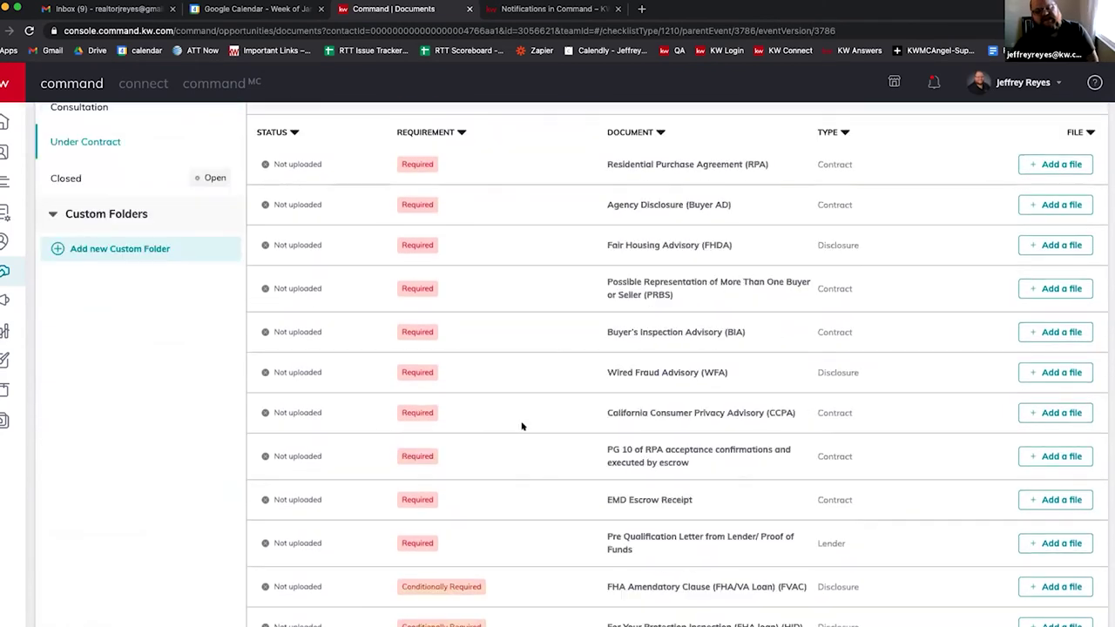
{"action": "scroll", "coordinate": [523, 425], "scroll_direction": "up", "scroll_amount": 3}
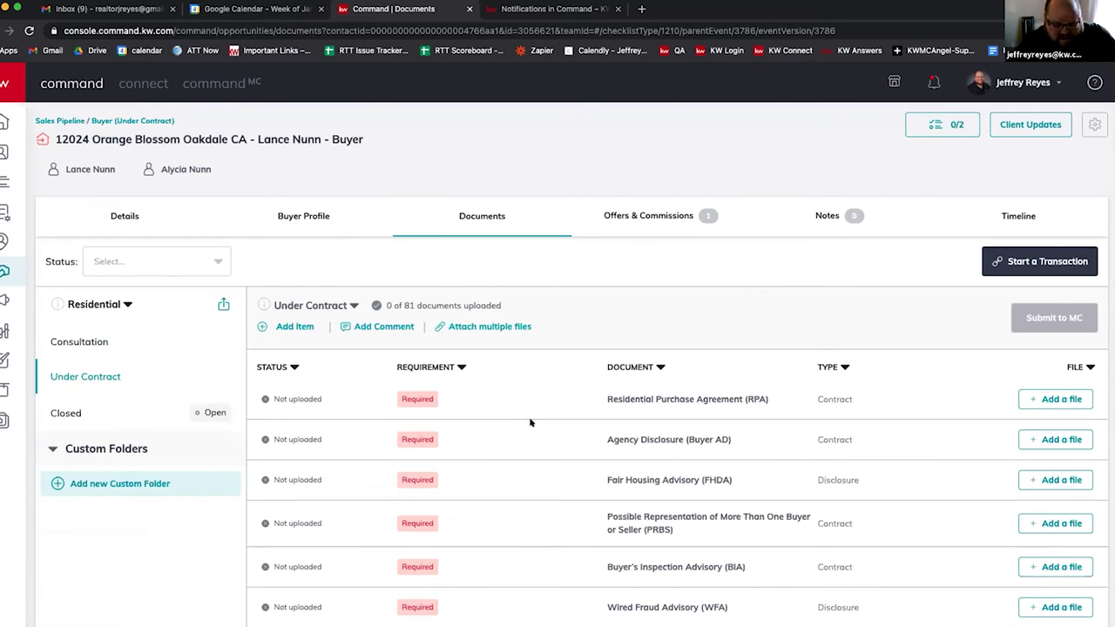
{"action": "scroll", "coordinate": [504, 403], "scroll_direction": "down", "scroll_amount": 1}
{"action": "scroll", "coordinate": [505, 404], "scroll_direction": "up", "scroll_amount": 1}
{"action": "left_click", "coordinate": [135, 121]}
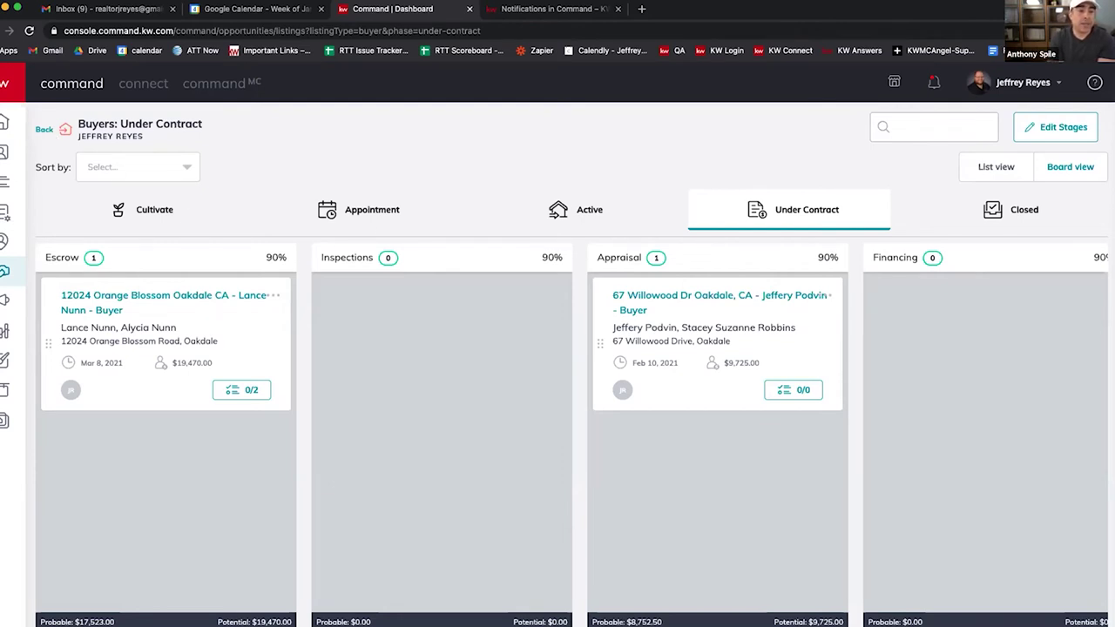
{"action": "left_click", "coordinate": [43, 129]}
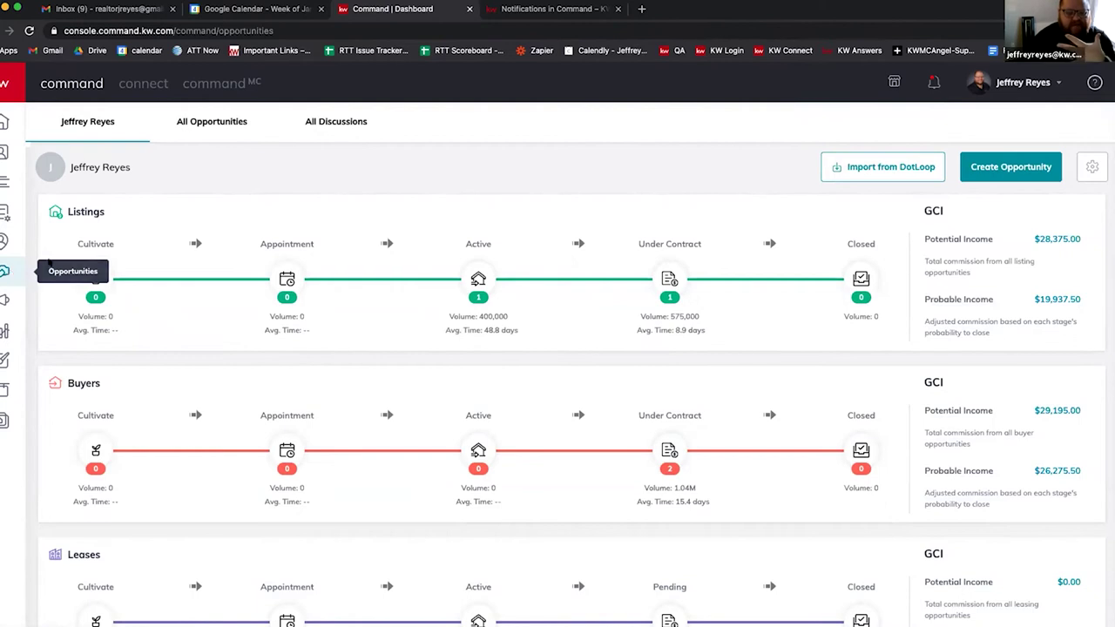
Start a new Listing opportunity and choose the first contact found under "a" as its client
{"action": "left_click", "coordinate": [1003, 166]}
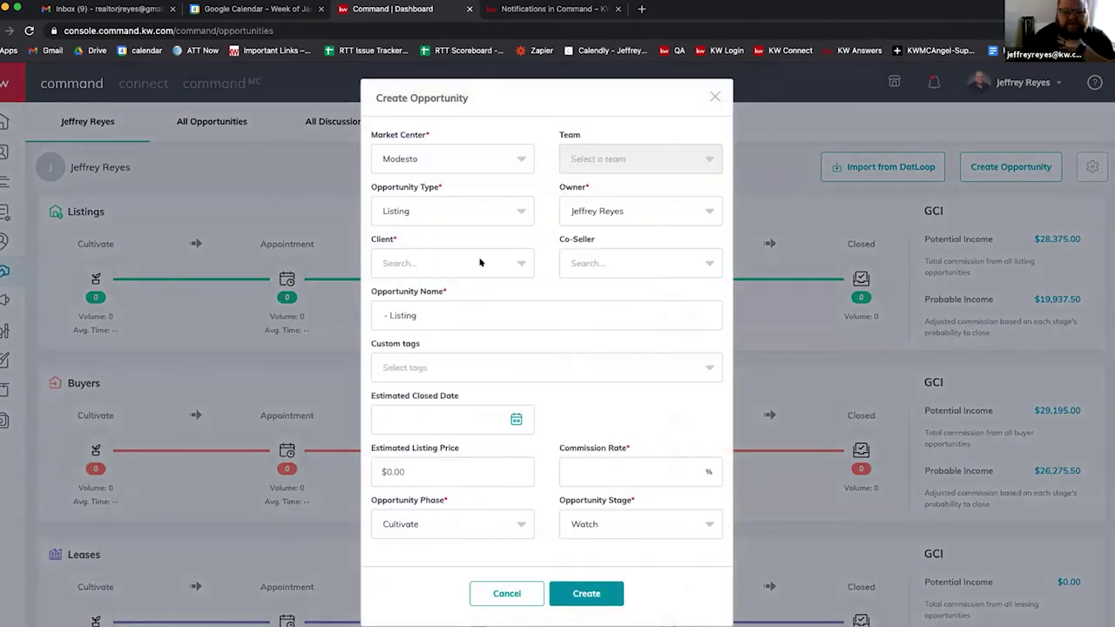
{"action": "left_click", "coordinate": [466, 263]}
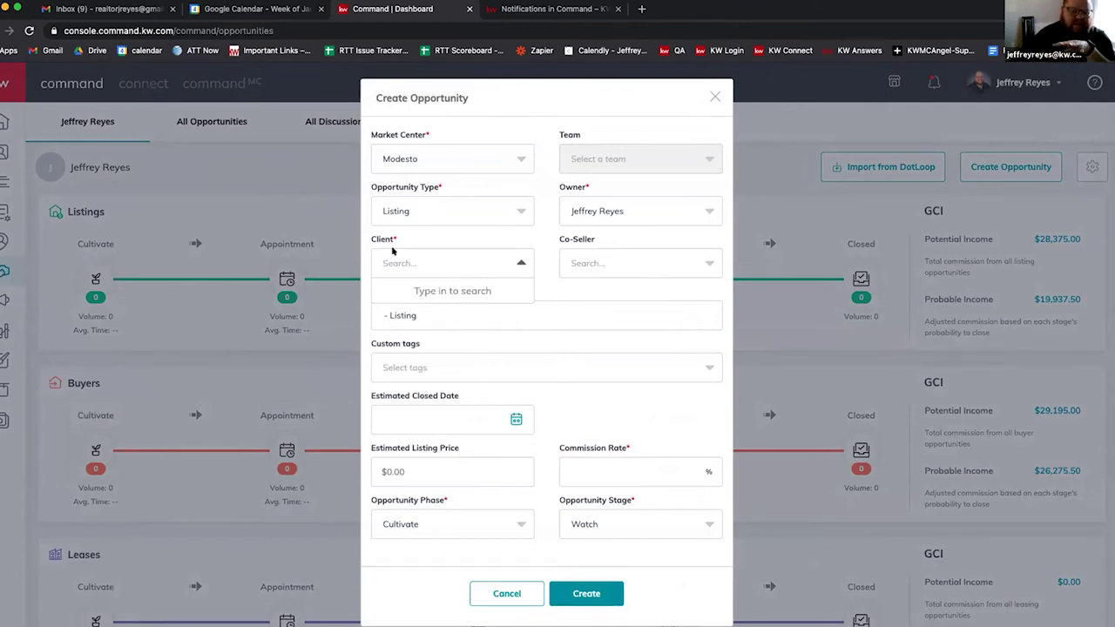
{"action": "type", "text": "a"}
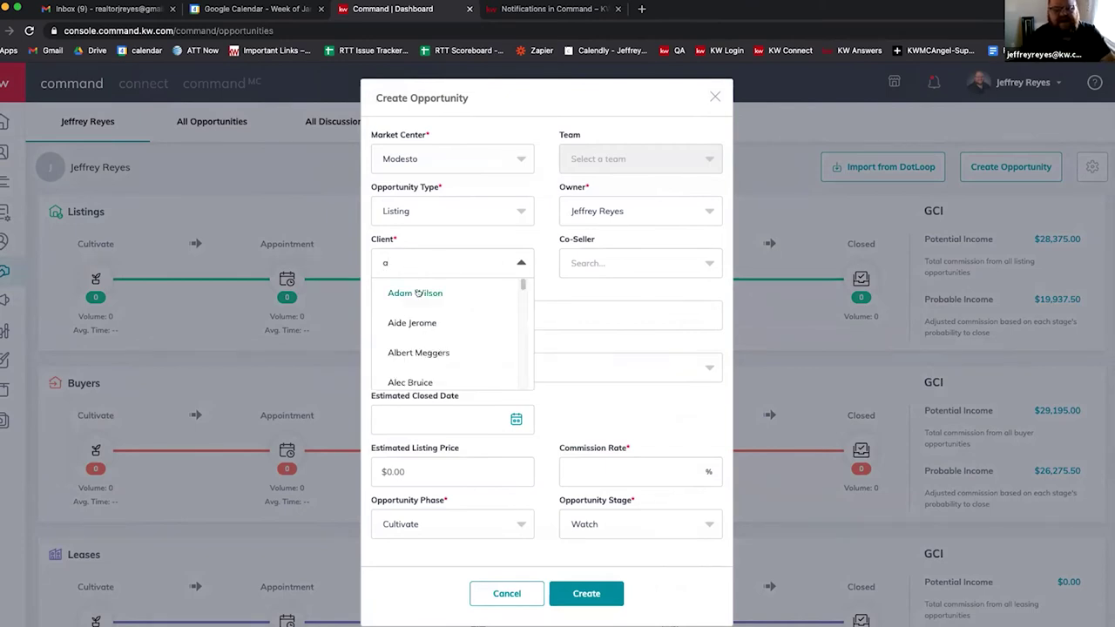
{"action": "left_click", "coordinate": [418, 293]}
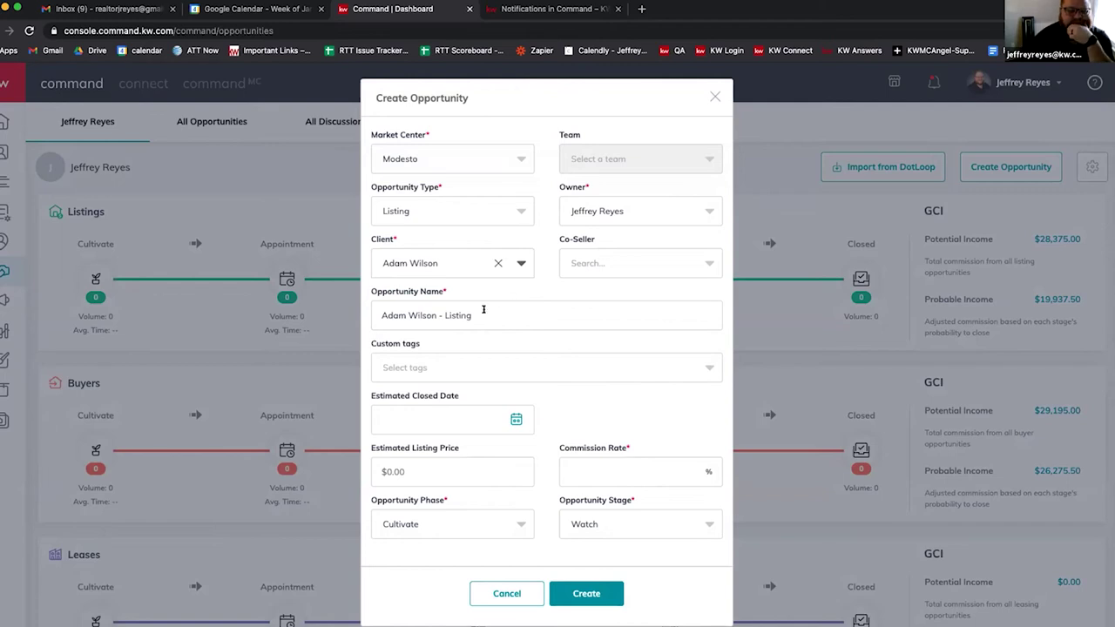
Set the new listing opportunity's estimated closed date to 10/29/2021
{"action": "scroll", "coordinate": [418, 366], "scroll_direction": "down", "scroll_amount": 1}
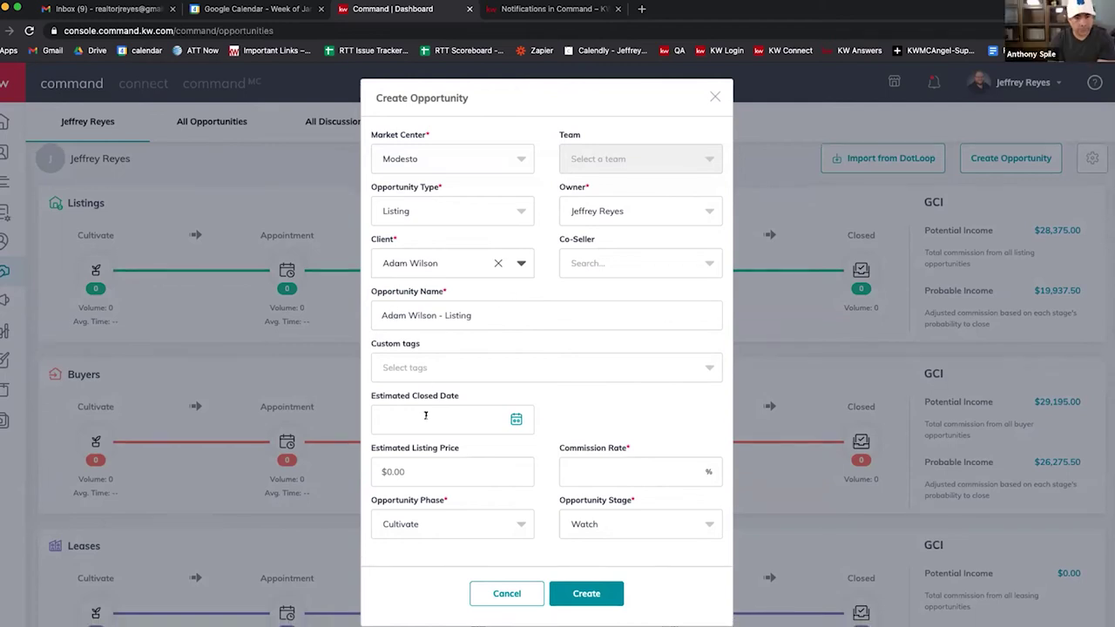
{"action": "left_click", "coordinate": [427, 415]}
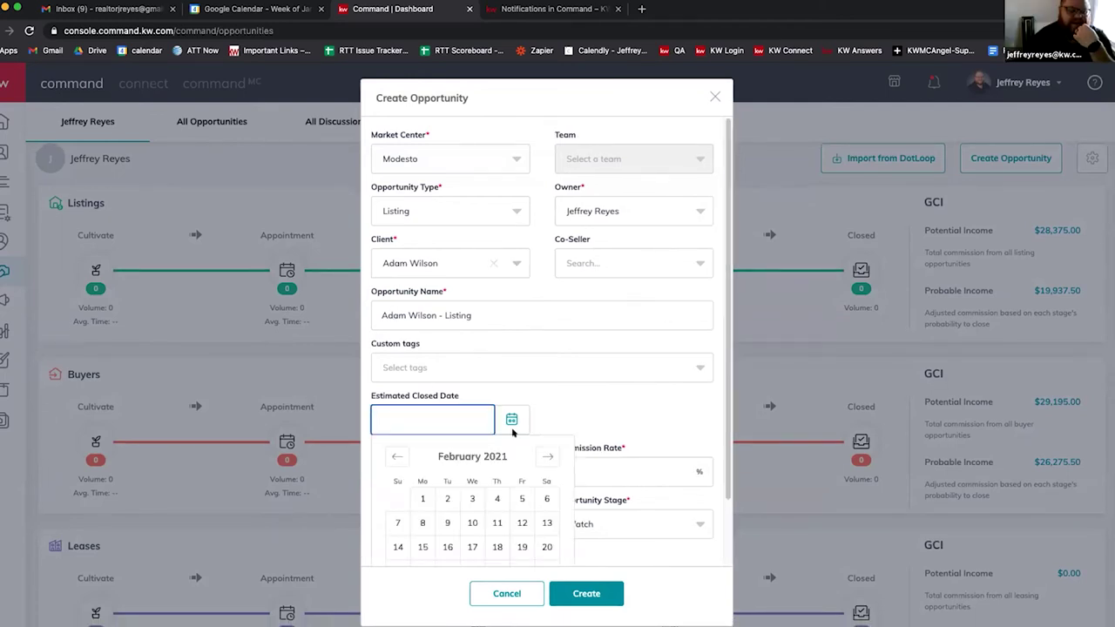
{"action": "left_click", "coordinate": [547, 456]}
{"action": "left_click", "coordinate": [547, 456]}
{"action": "left_click", "coordinate": [547, 456]}
{"action": "left_click", "coordinate": [547, 455]}
{"action": "left_click", "coordinate": [547, 455]}
{"action": "left_click", "coordinate": [547, 456]}
{"action": "left_click", "coordinate": [547, 455]}
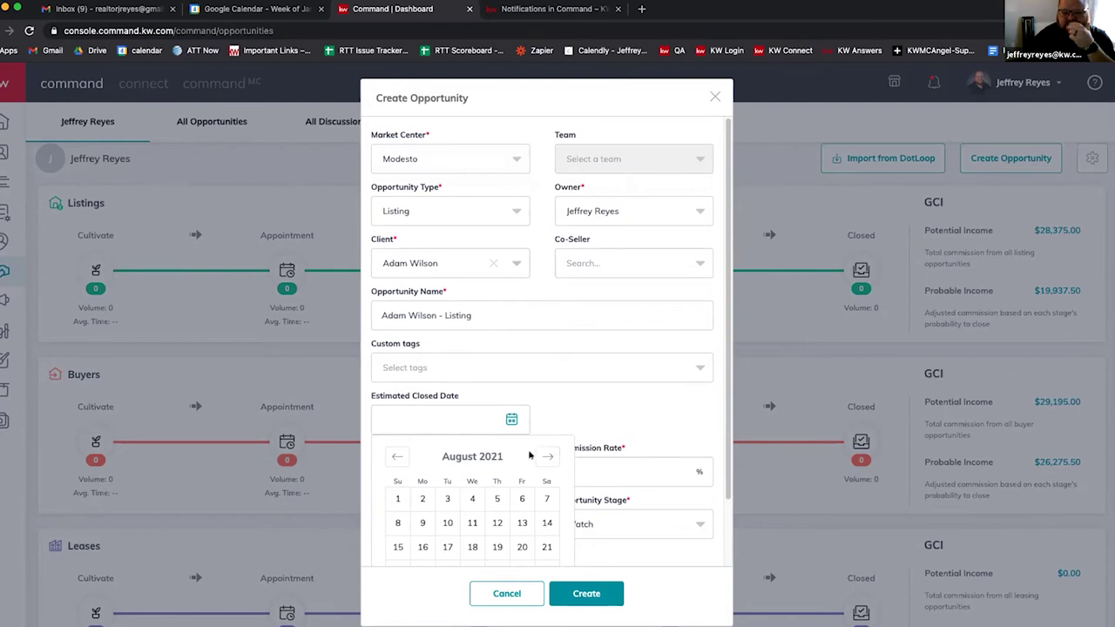
{"action": "left_click", "coordinate": [540, 456]}
{"action": "left_click", "coordinate": [540, 456]}
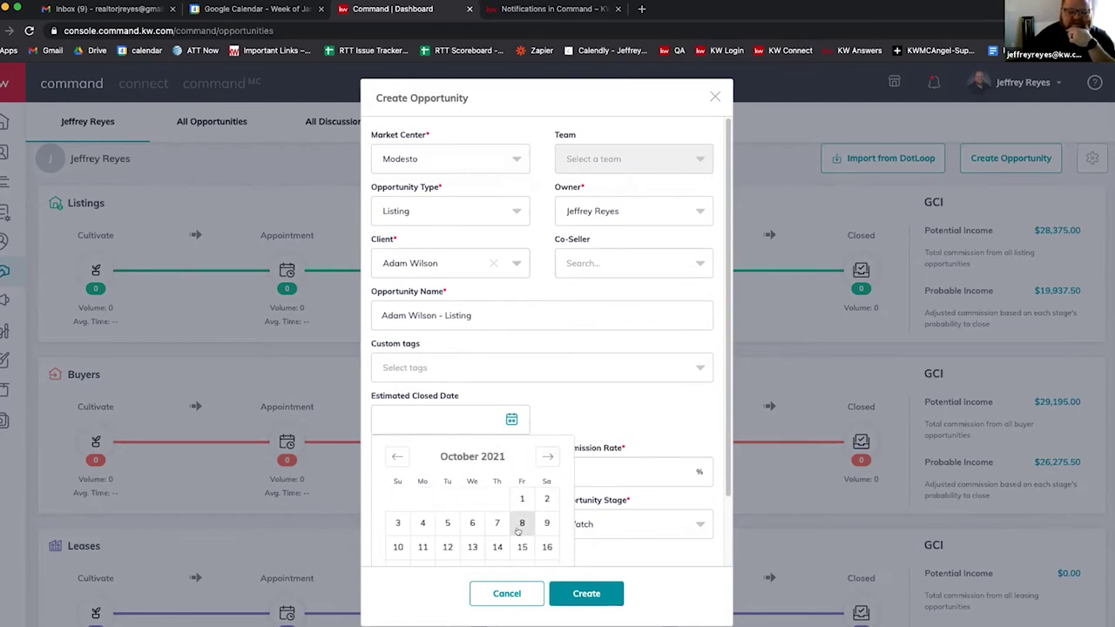
{"action": "scroll", "coordinate": [501, 516], "scroll_direction": "down", "scroll_amount": 1}
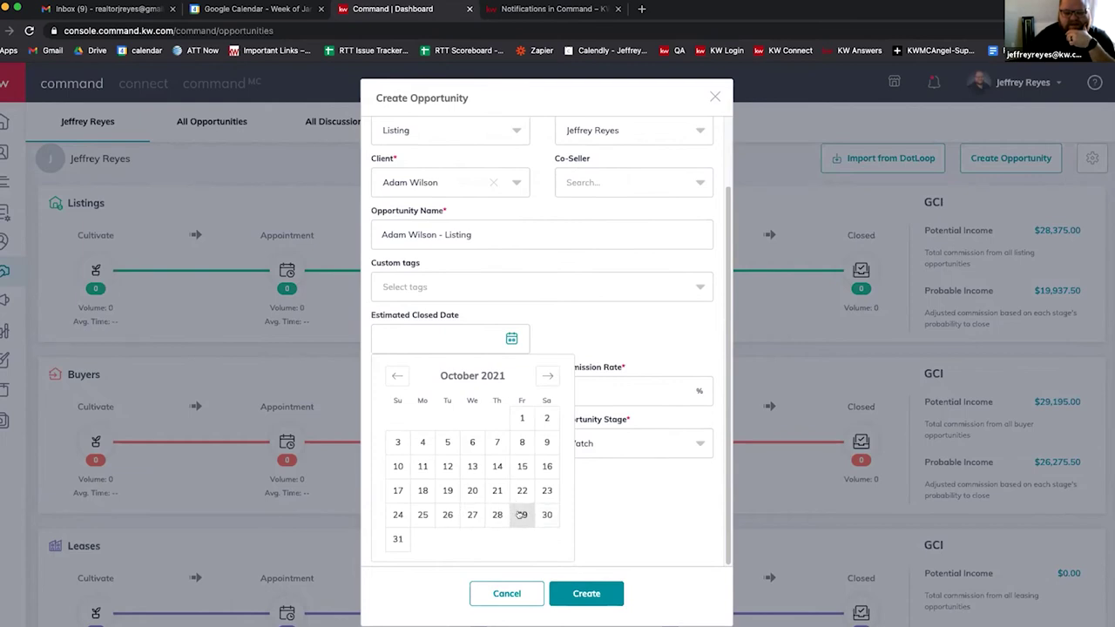
{"action": "left_click", "coordinate": [521, 515]}
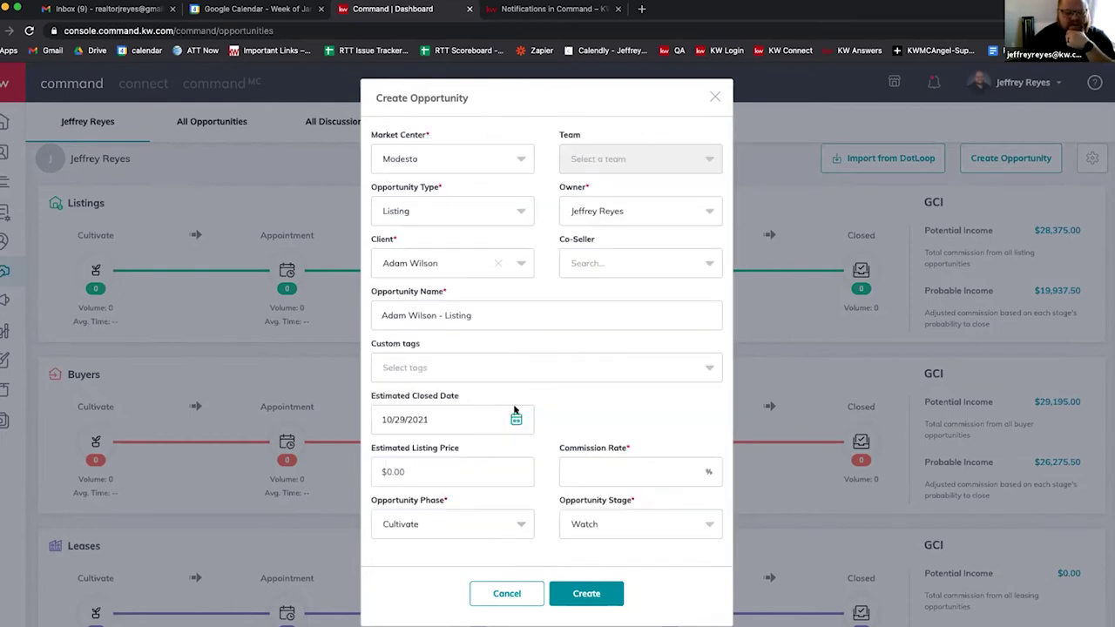
Enter an estimated listing price of $575,000 and a commission rate of 2.5% for the new listing opportunity
{"action": "left_click", "coordinate": [470, 471]}
{"action": "left_click", "coordinate": [444, 496]}
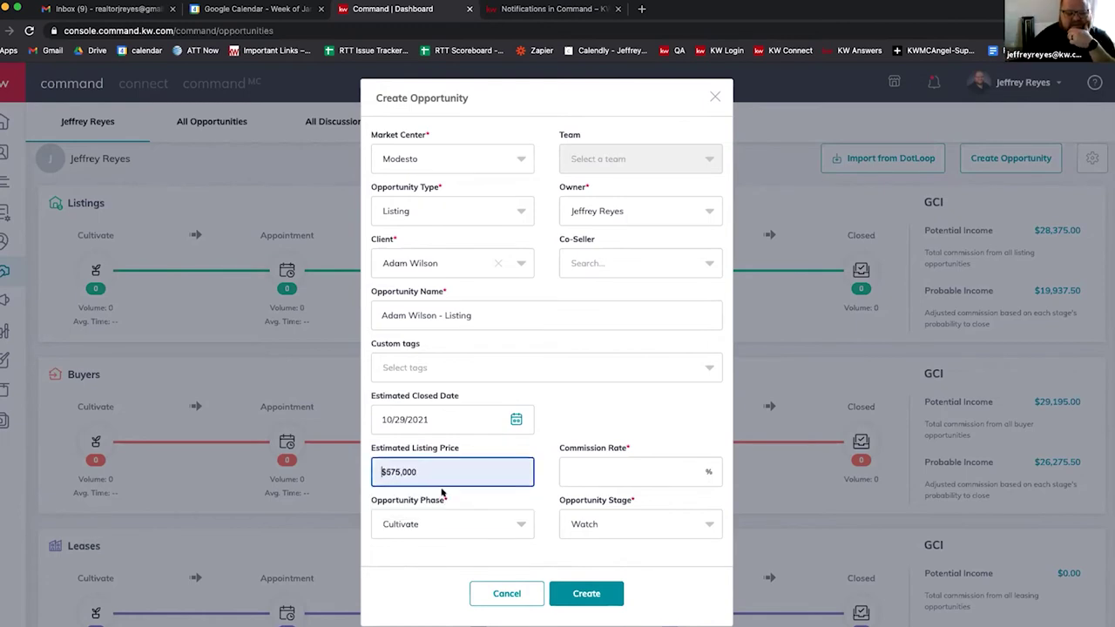
{"action": "left_click", "coordinate": [594, 472]}
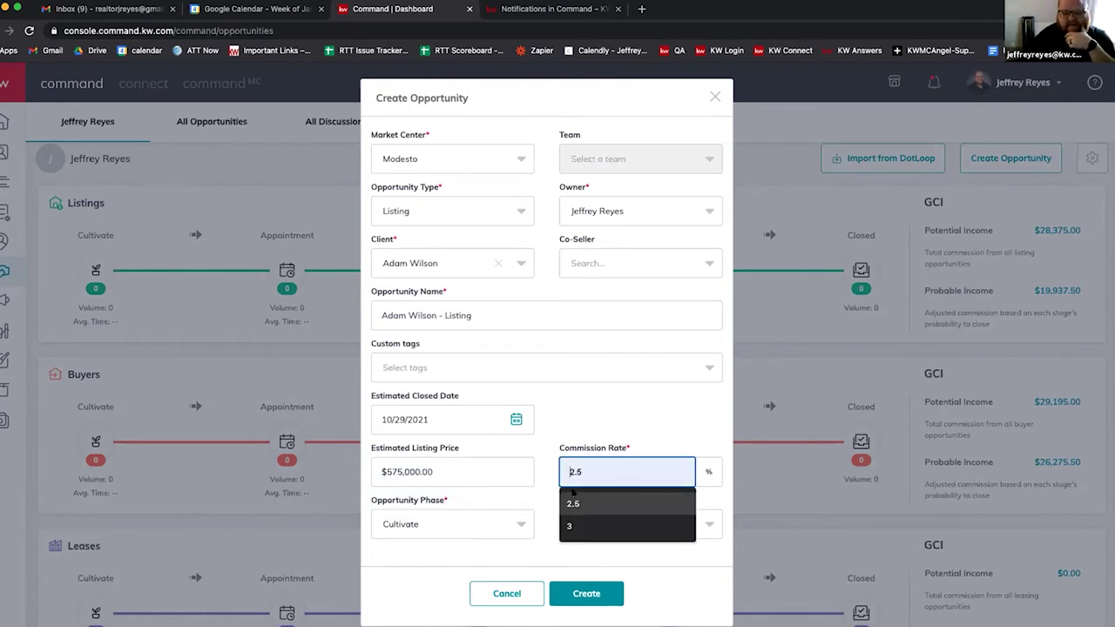
{"action": "left_click", "coordinate": [573, 504]}
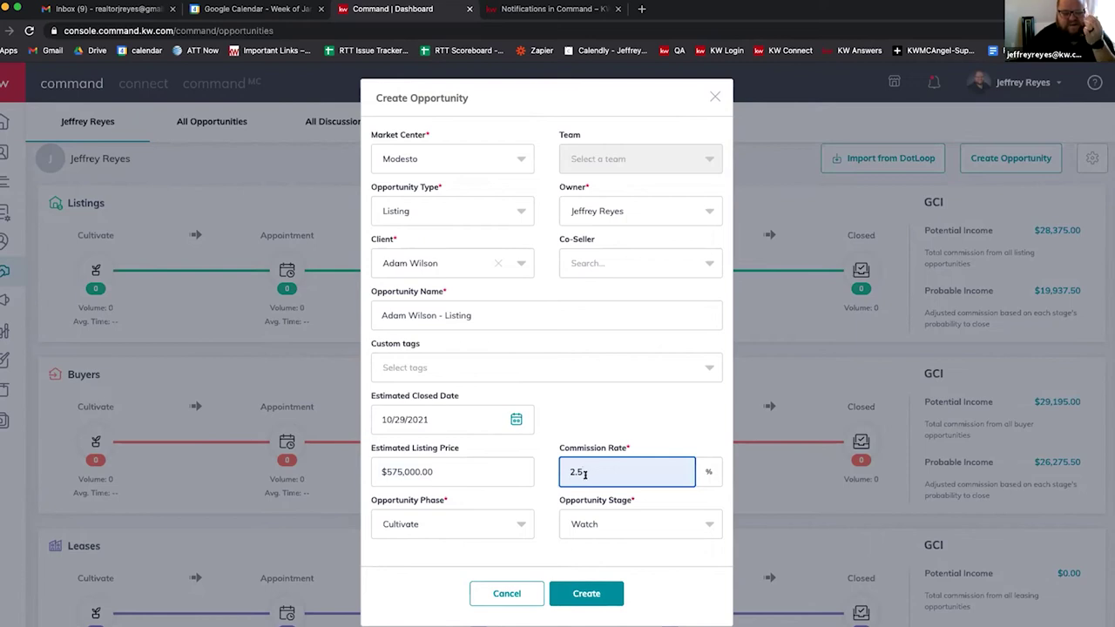
Check the opportunity phase and stage choices, discard the new listing opportunity, and look over the pipelines on the overview
{"action": "scroll", "coordinate": [561, 457], "scroll_direction": "down", "scroll_amount": 1}
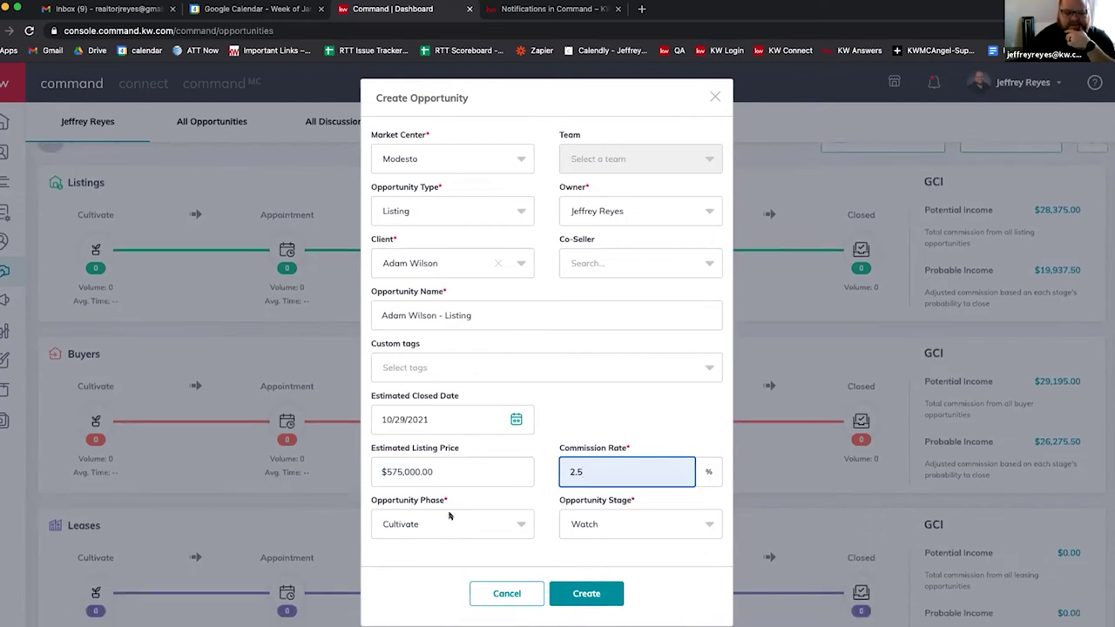
{"action": "left_click", "coordinate": [423, 521]}
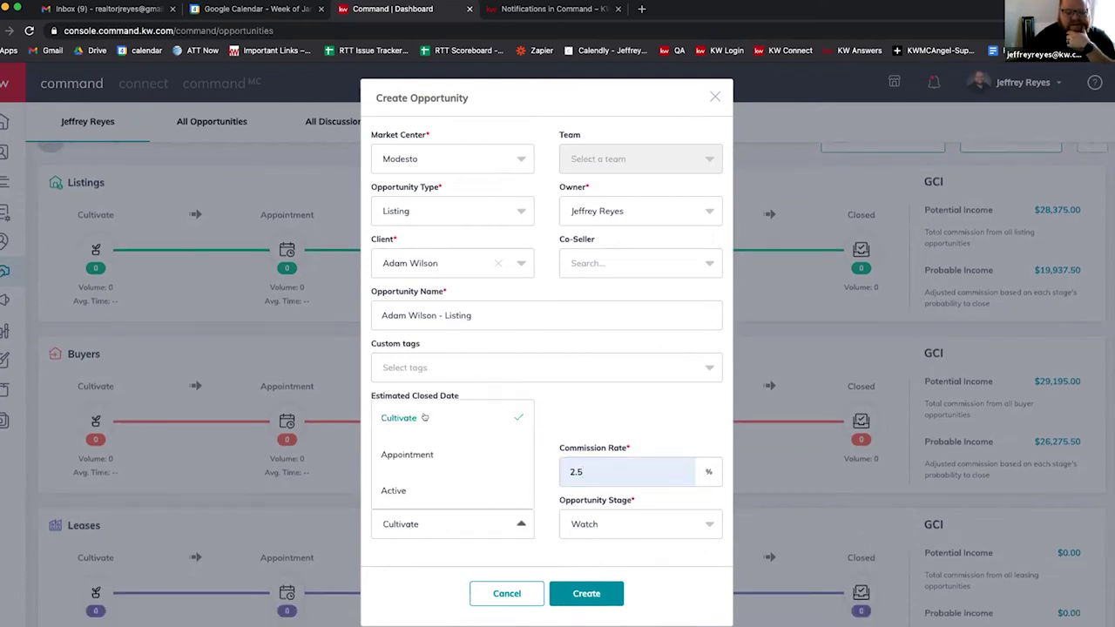
{"action": "left_click", "coordinate": [611, 522]}
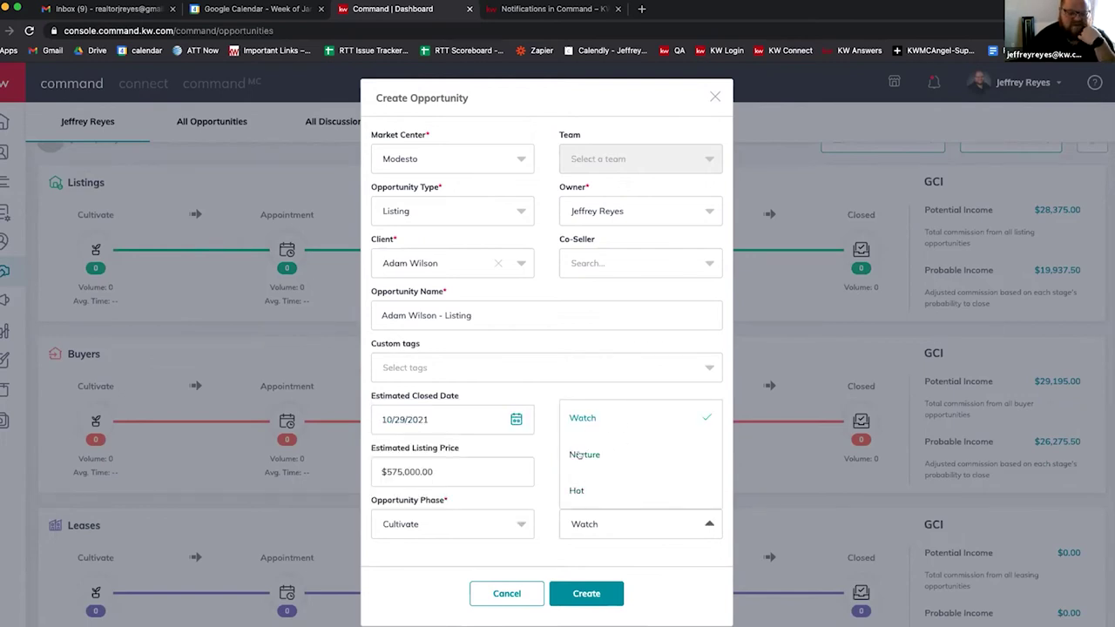
{"action": "left_click", "coordinate": [549, 534]}
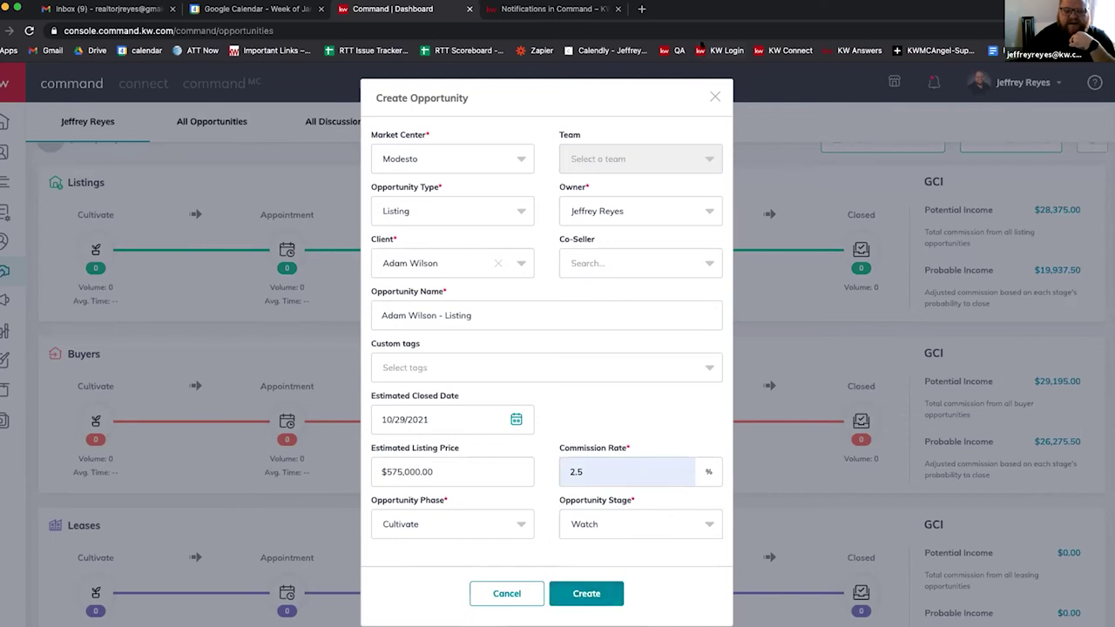
{"action": "left_click", "coordinate": [714, 98]}
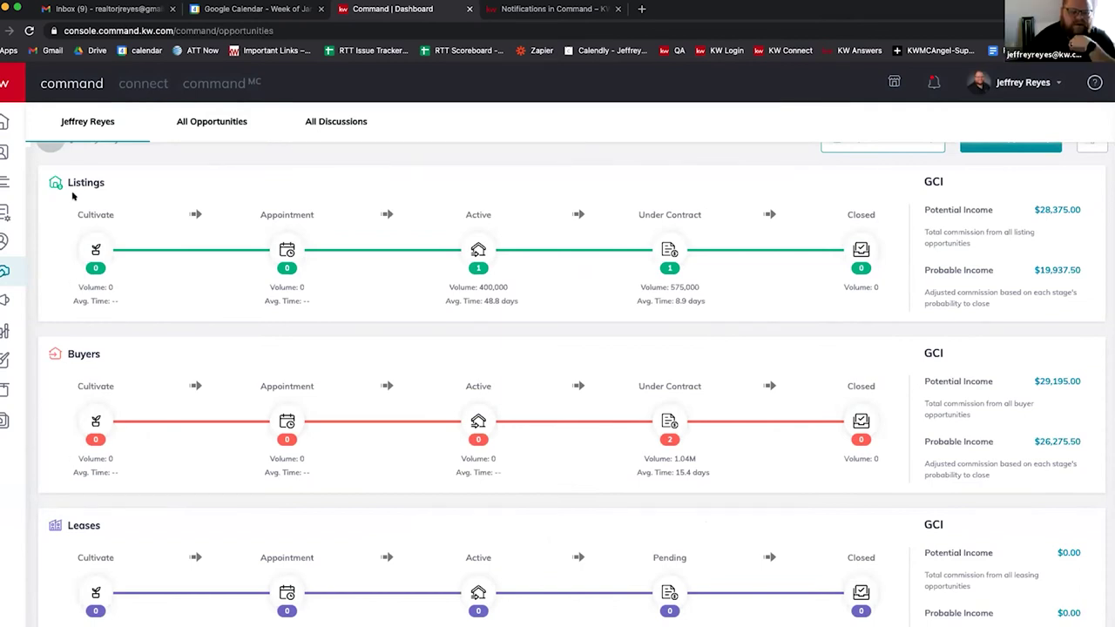
{"action": "scroll", "coordinate": [89, 544], "scroll_direction": "down", "scroll_amount": 2}
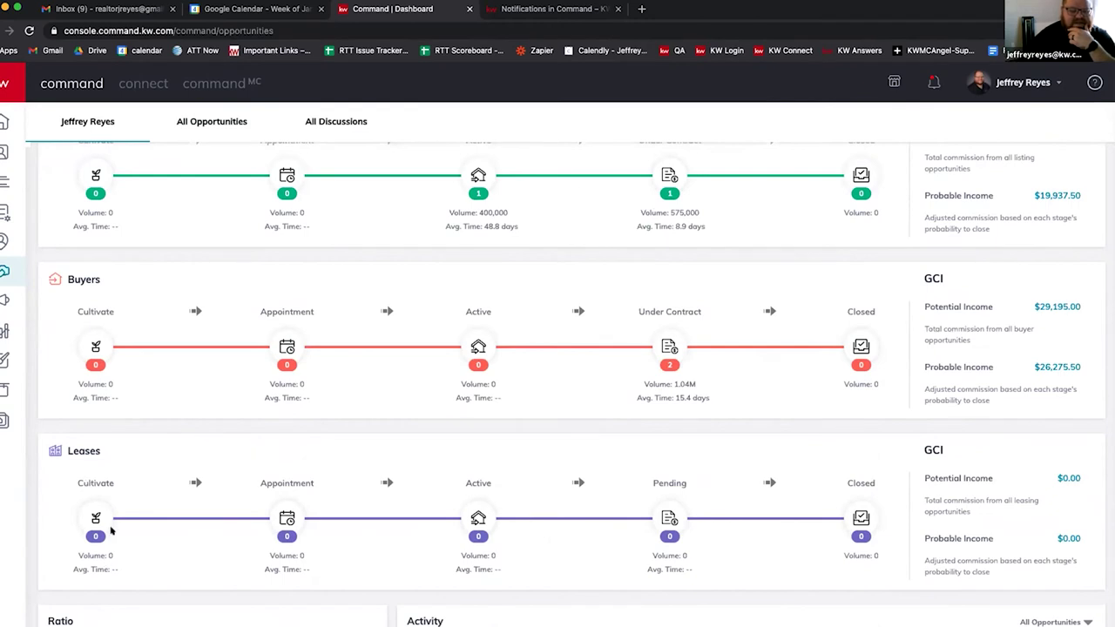
{"action": "scroll", "coordinate": [153, 517], "scroll_direction": "up", "scroll_amount": 1}
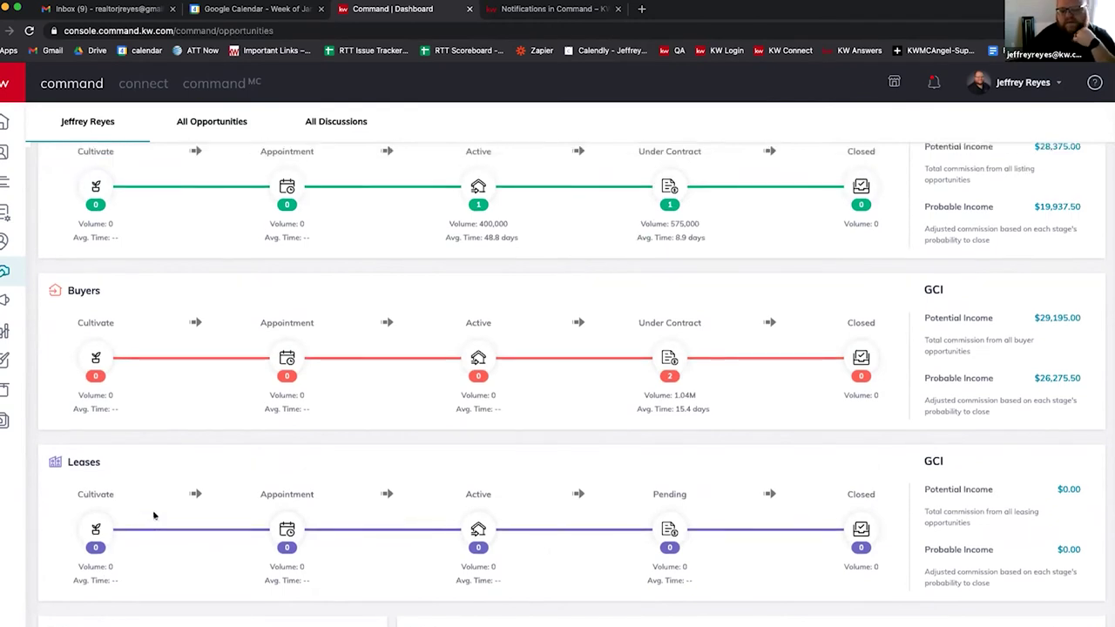
Examine the stages of the Buyers pipeline for each phase: Cultivate, Appointment, Active, Under Contract and Closed
{"action": "scroll", "coordinate": [153, 516], "scroll_direction": "up", "scroll_amount": 3}
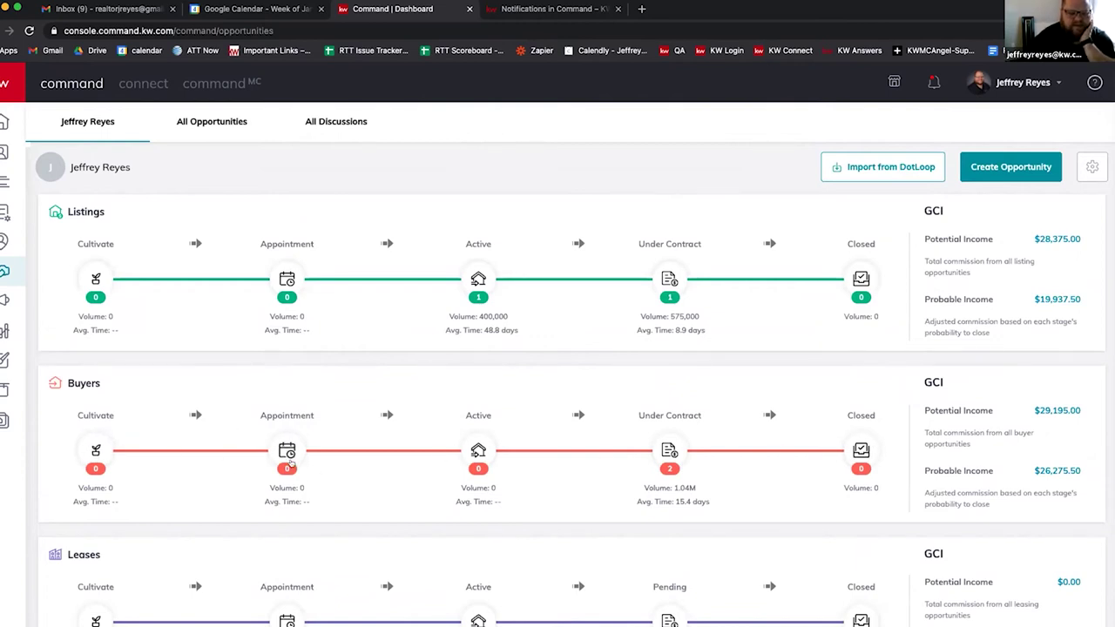
{"action": "left_click", "coordinate": [96, 459]}
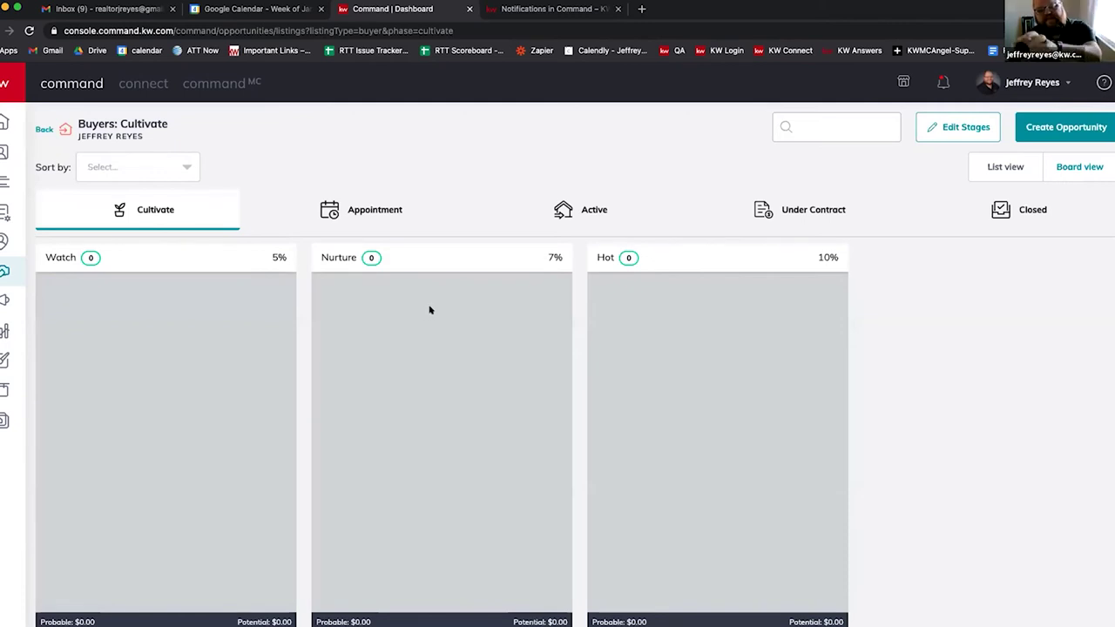
{"action": "left_click", "coordinate": [357, 210]}
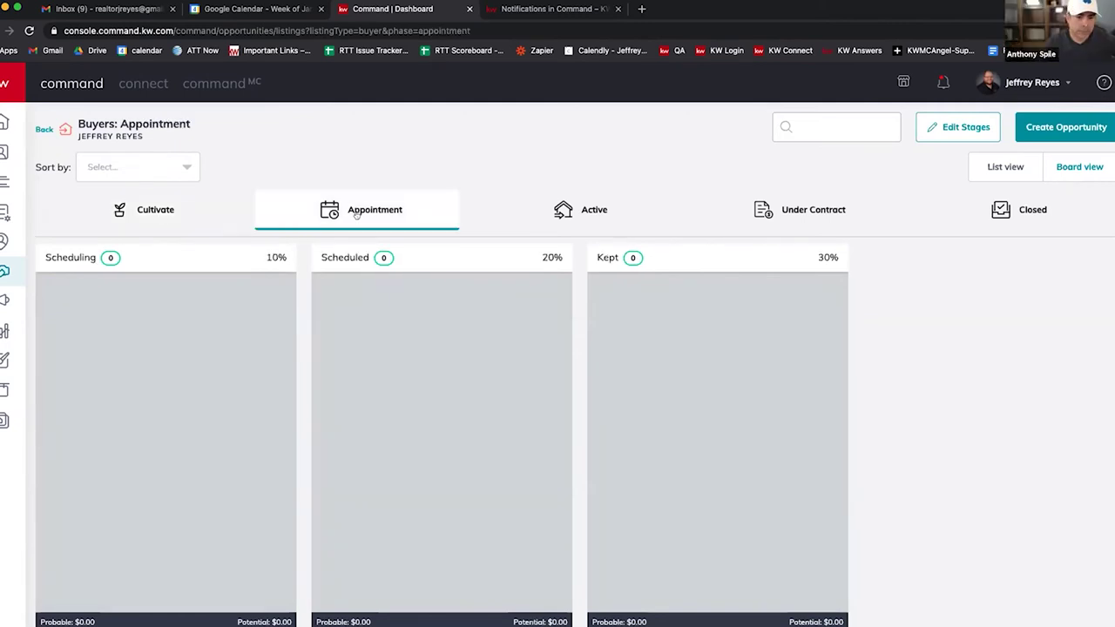
{"action": "left_click", "coordinate": [584, 214]}
{"action": "left_click", "coordinate": [802, 202]}
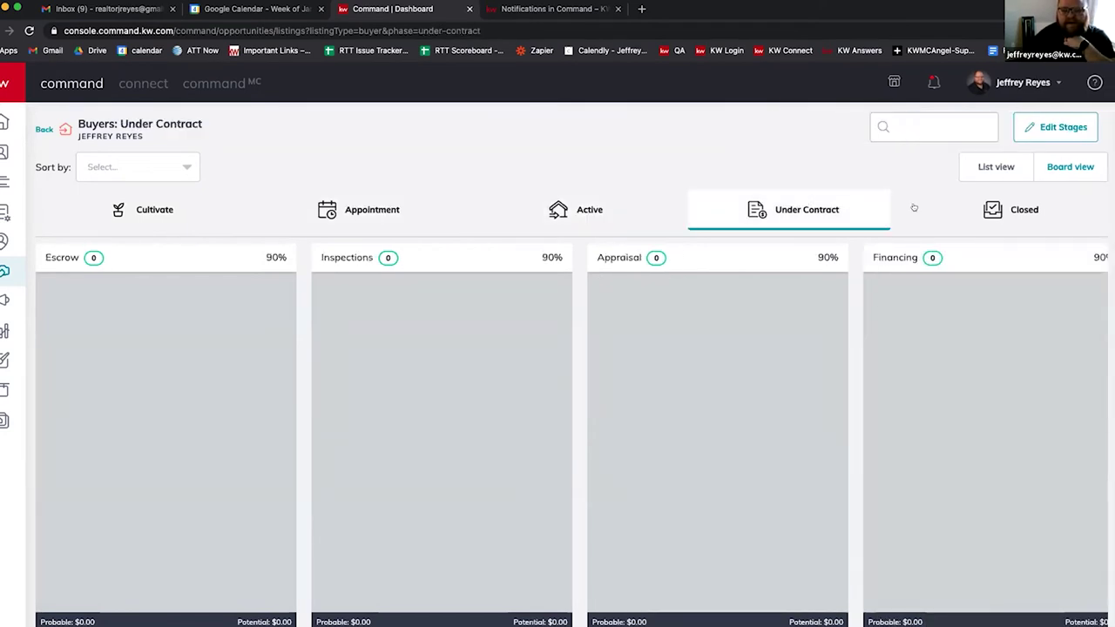
{"action": "left_click", "coordinate": [985, 208]}
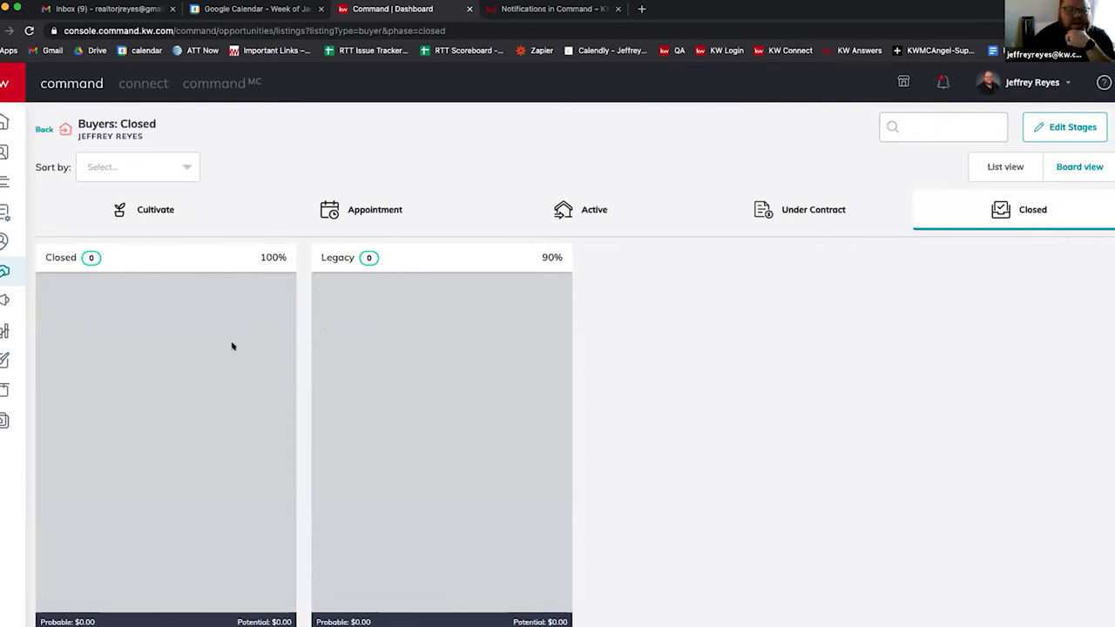
Check how a checklist item is added to the Legacy stage of the Buyers Closed phase, cancel it, and return to the opportunities overview
{"action": "left_click", "coordinate": [1069, 128]}
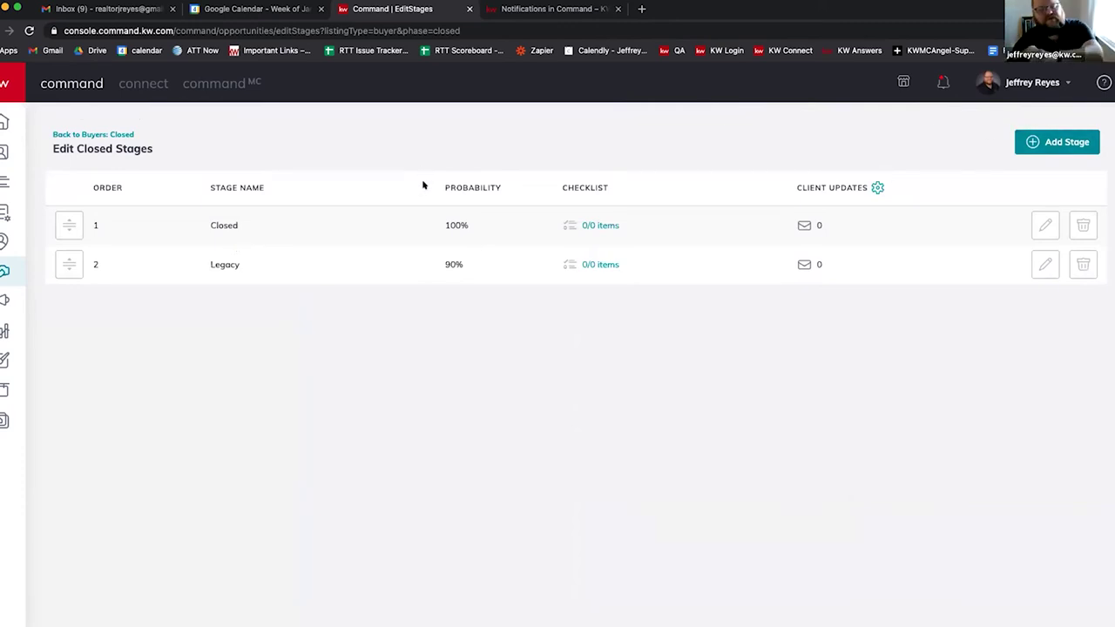
{"action": "left_click", "coordinate": [600, 265]}
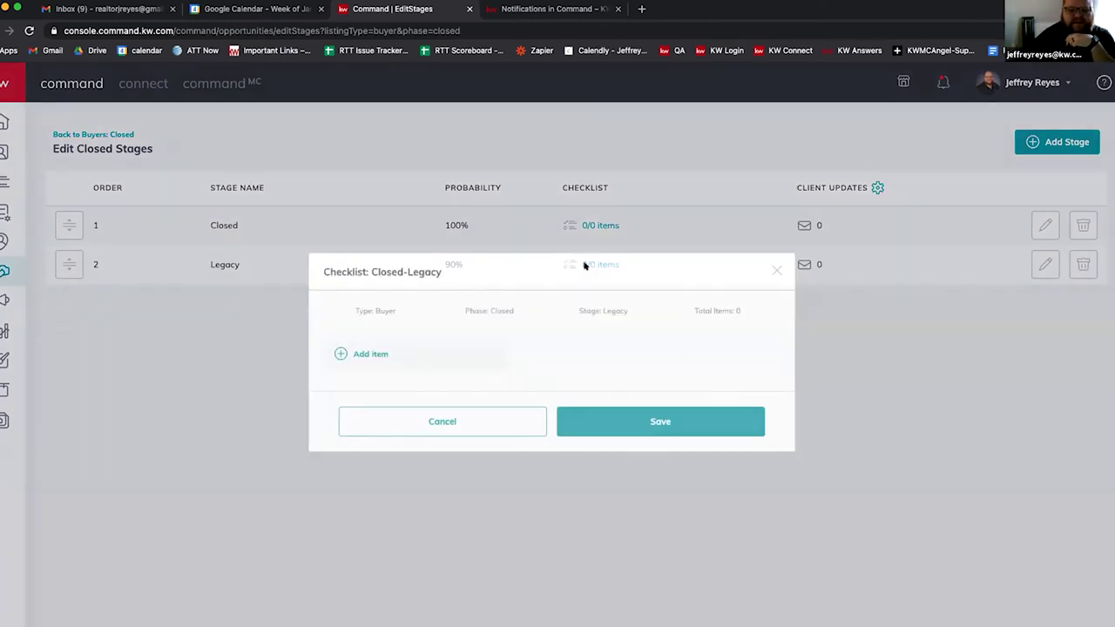
{"action": "left_click", "coordinate": [336, 353]}
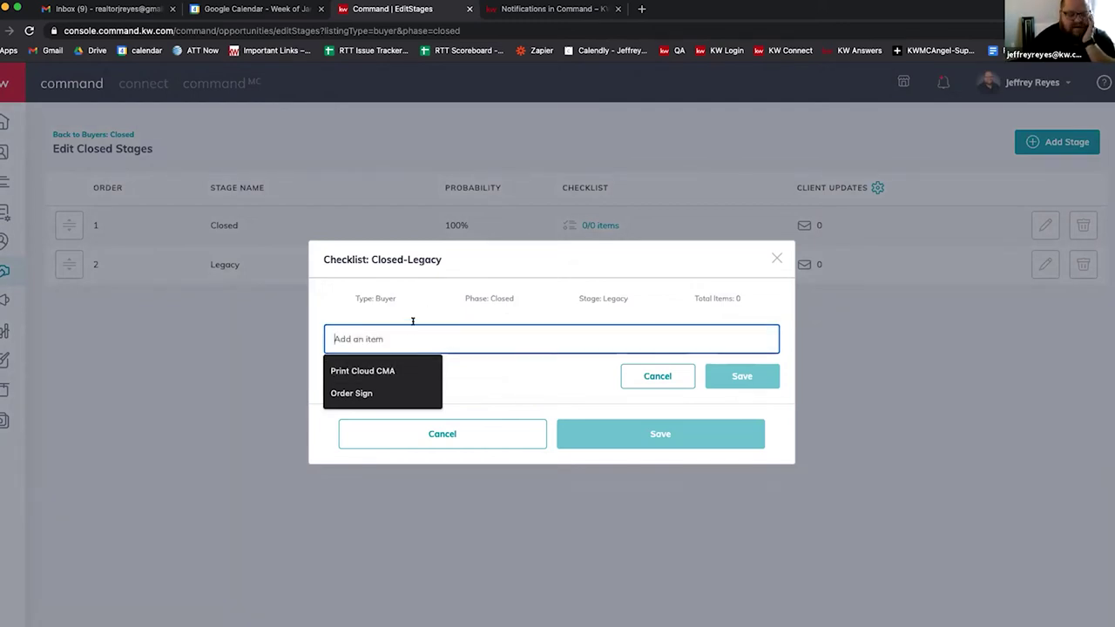
{"action": "left_click", "coordinate": [447, 436]}
{"action": "left_click", "coordinate": [101, 134]}
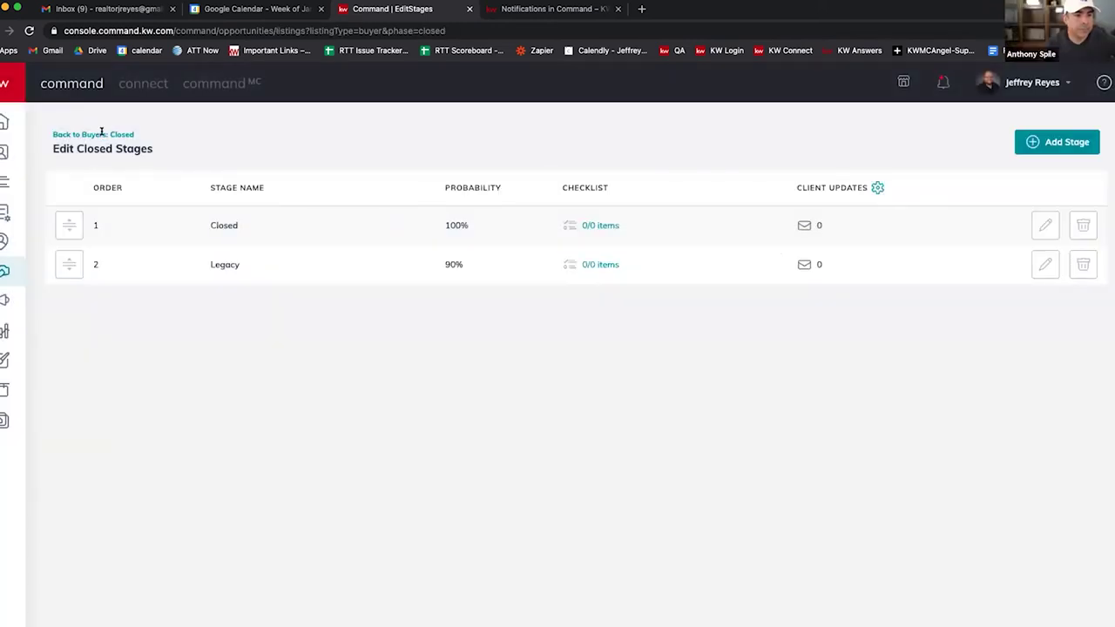
{"action": "left_click", "coordinate": [51, 132]}
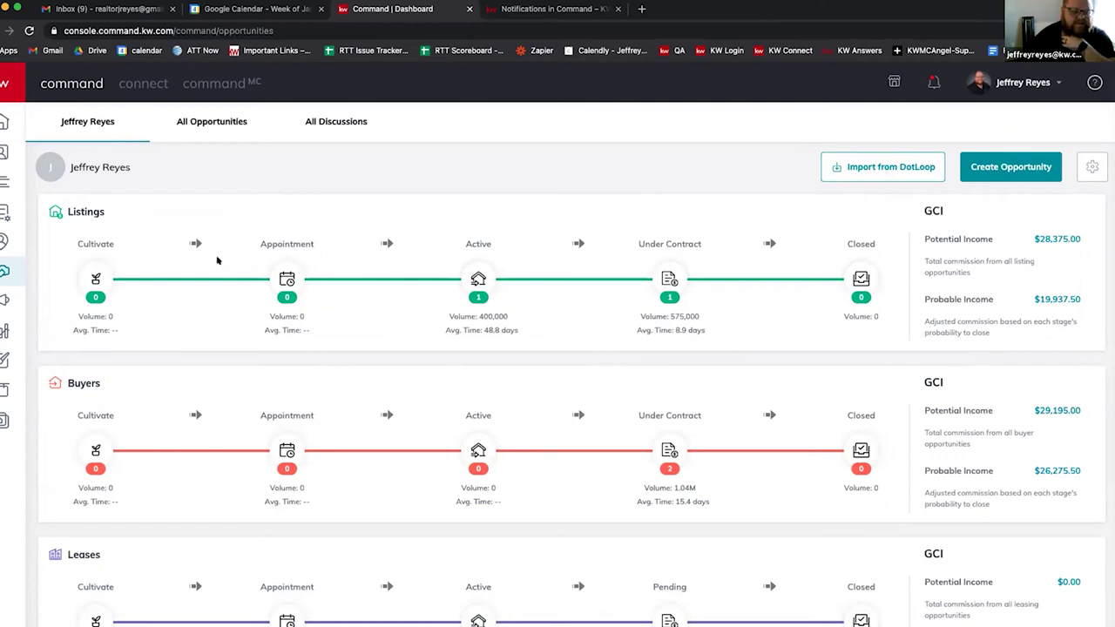
Look through the Cultivate, Active and Appointment phases of the Listings pipeline, ending on Active
{"action": "left_click", "coordinate": [89, 272]}
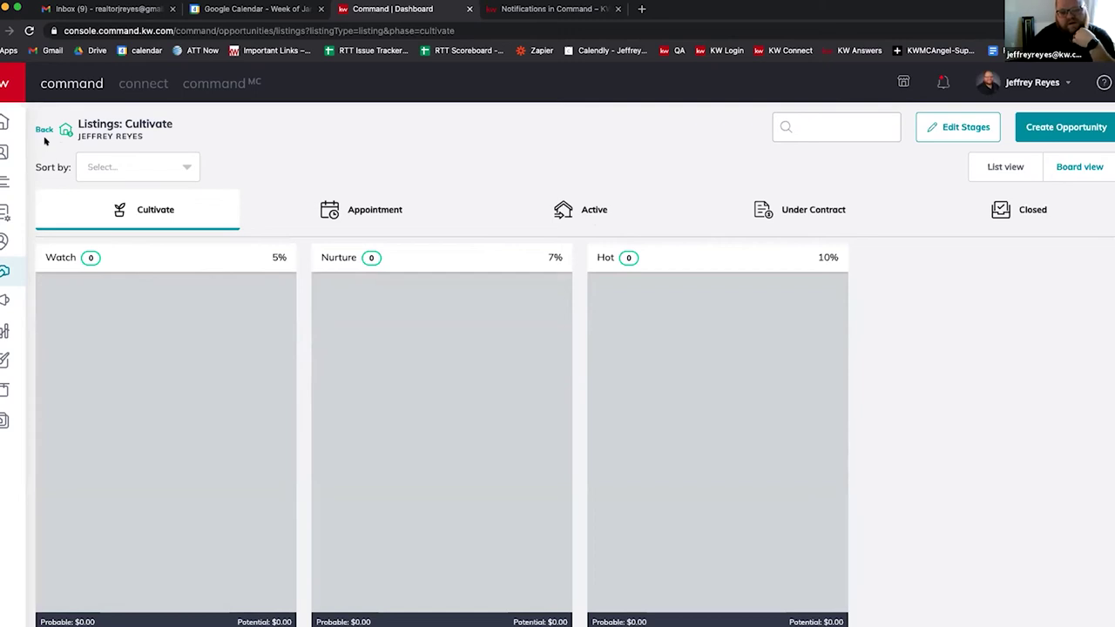
{"action": "left_click", "coordinate": [583, 209]}
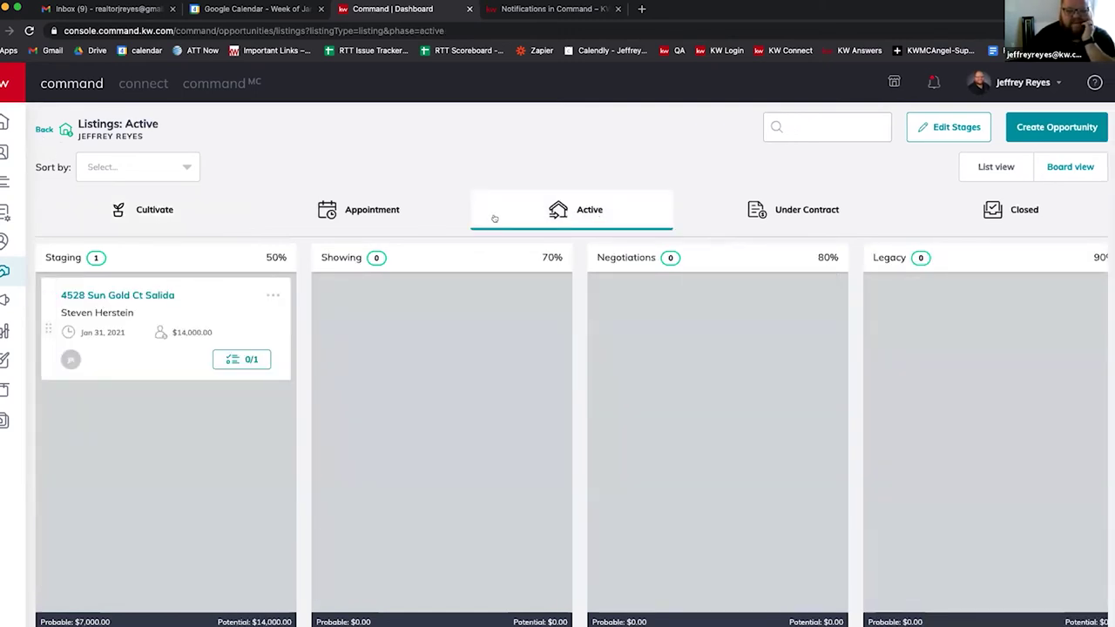
{"action": "left_click", "coordinate": [398, 217]}
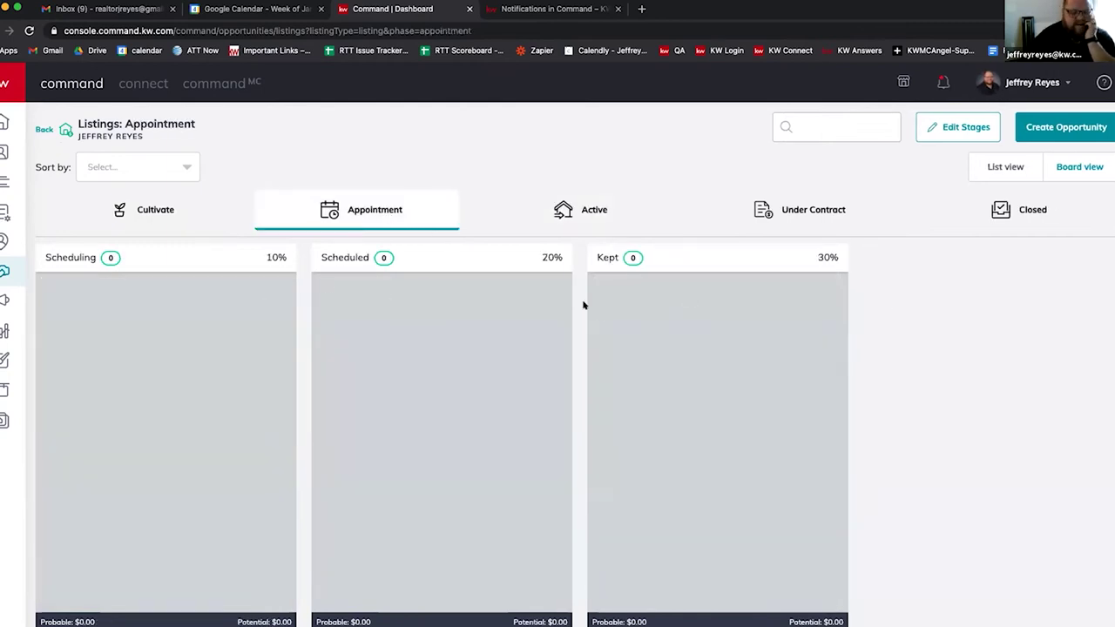
{"action": "left_click", "coordinate": [580, 199]}
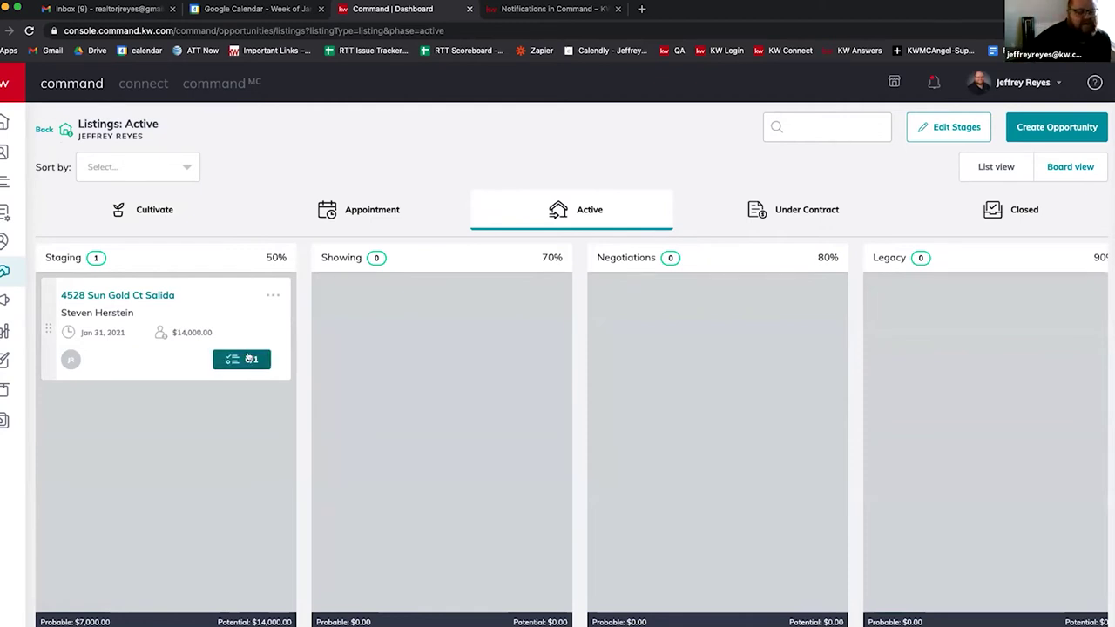
Add an "Order Sign" item with Client Update enabled to the checklist of the Listings Active phase's Staging stage
{"action": "left_click", "coordinate": [939, 122]}
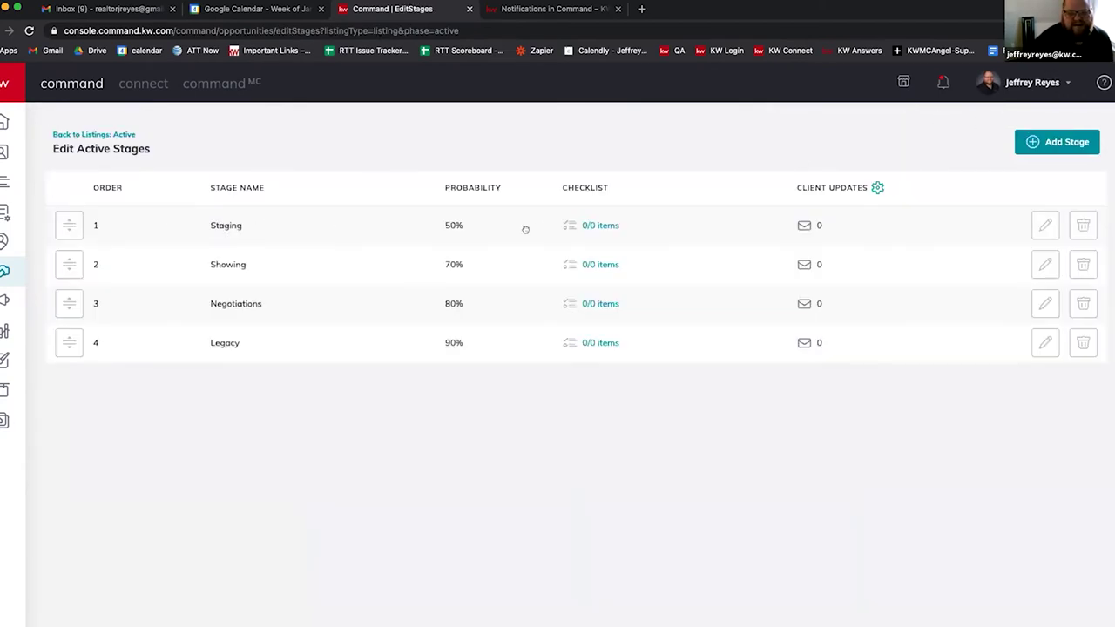
{"action": "left_click", "coordinate": [589, 225]}
{"action": "left_click", "coordinate": [370, 355]}
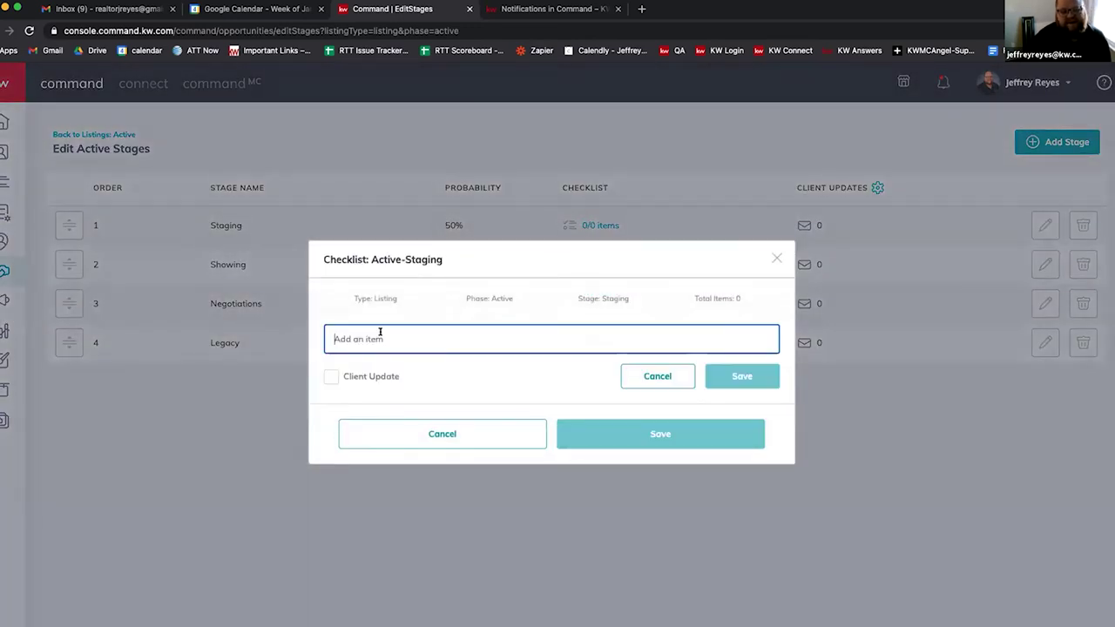
{"action": "type", "text": "Order"}
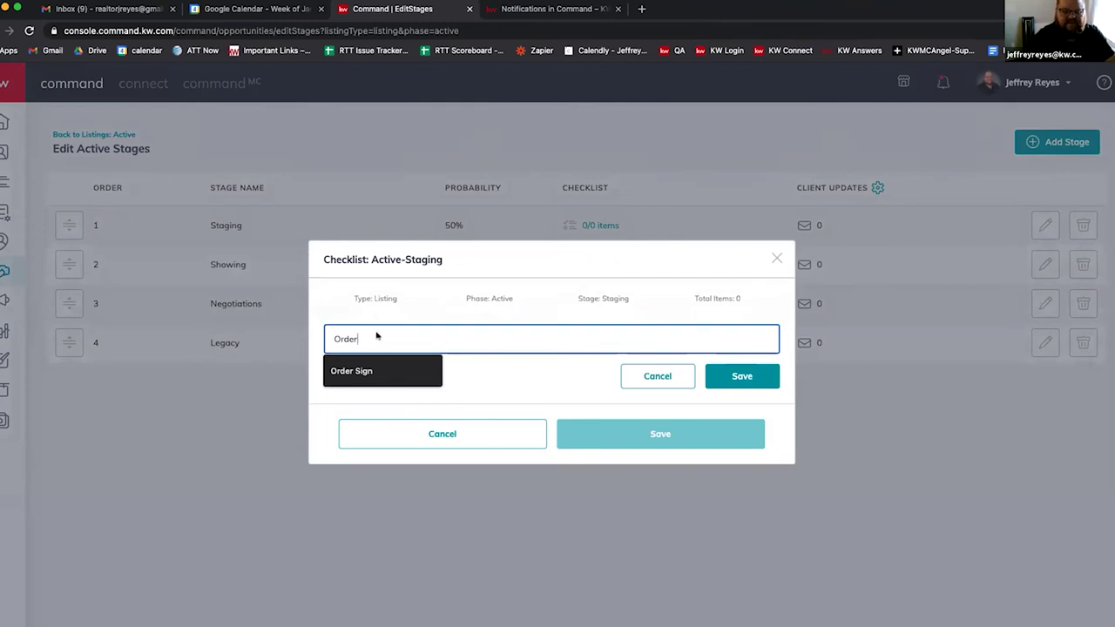
{"action": "left_click", "coordinate": [384, 364]}
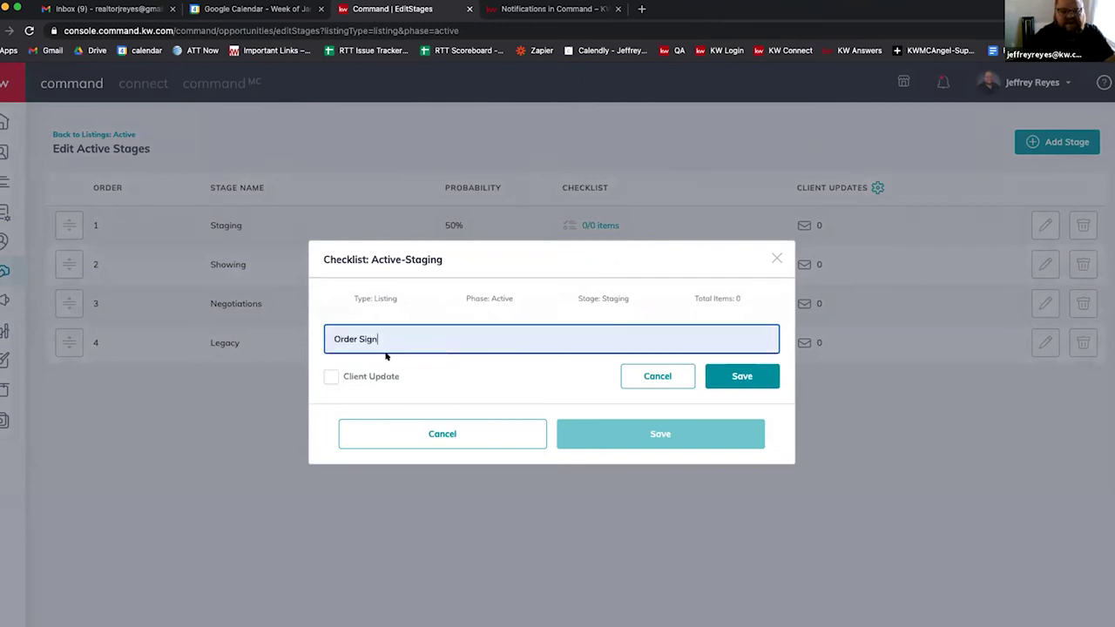
{"action": "left_click", "coordinate": [331, 376]}
{"action": "left_click", "coordinate": [739, 374]}
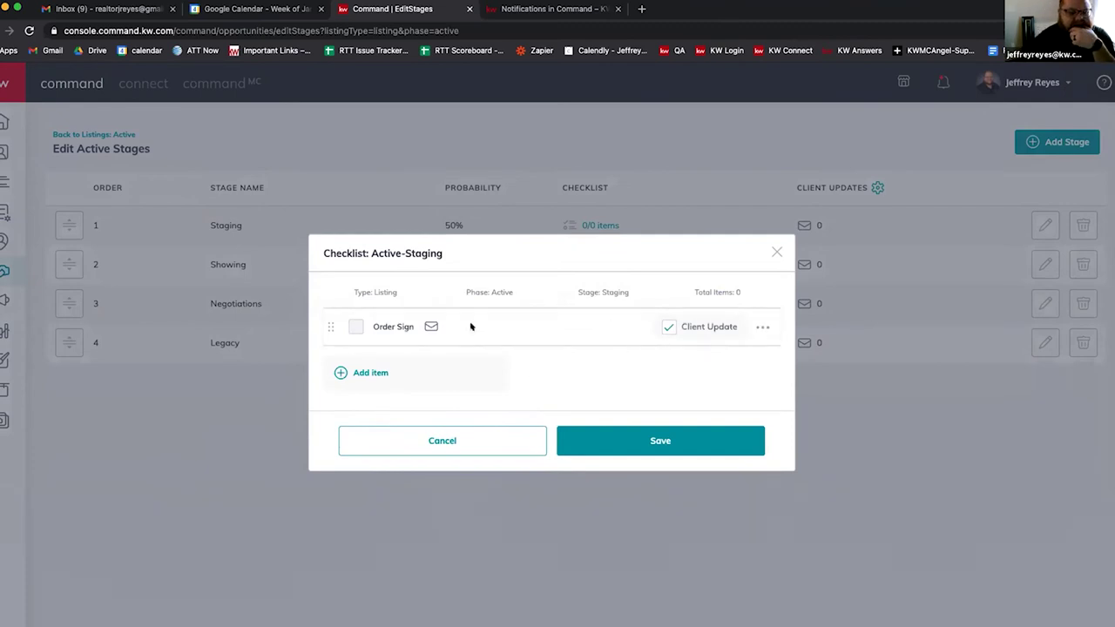
Add a "Put on lockbox" item without Client Update to the Active-Staging checklist
{"action": "left_click", "coordinate": [371, 369]}
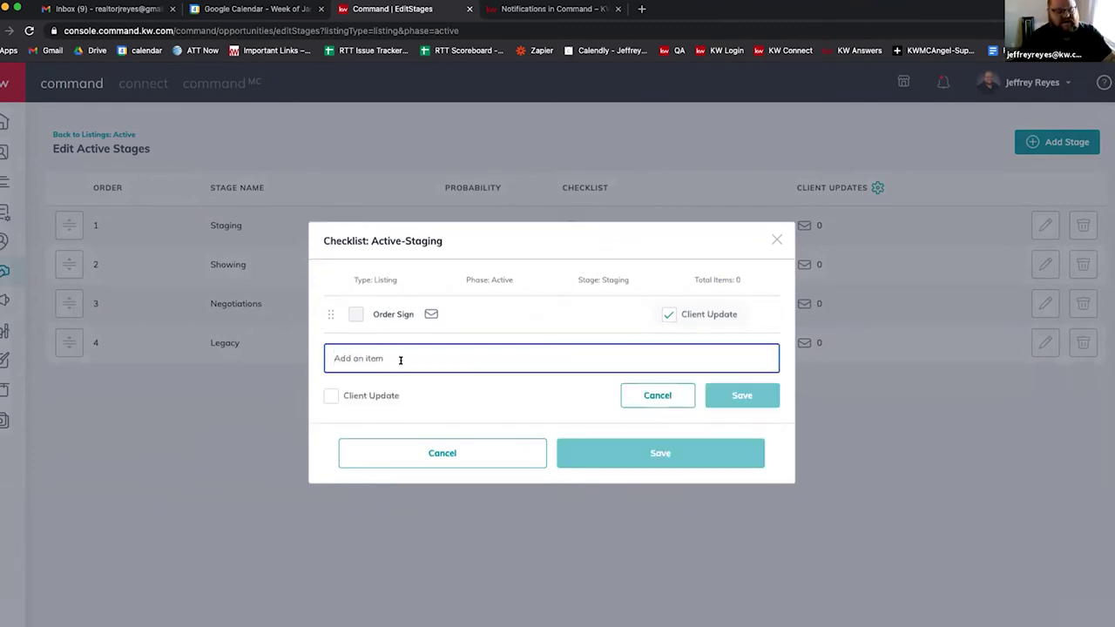
{"action": "type", "text": "BUt on"}
{"action": "key", "text": "BackSpace"}
{"action": "key", "text": "BackSpace"}
{"action": "key", "text": "BackSpace"}
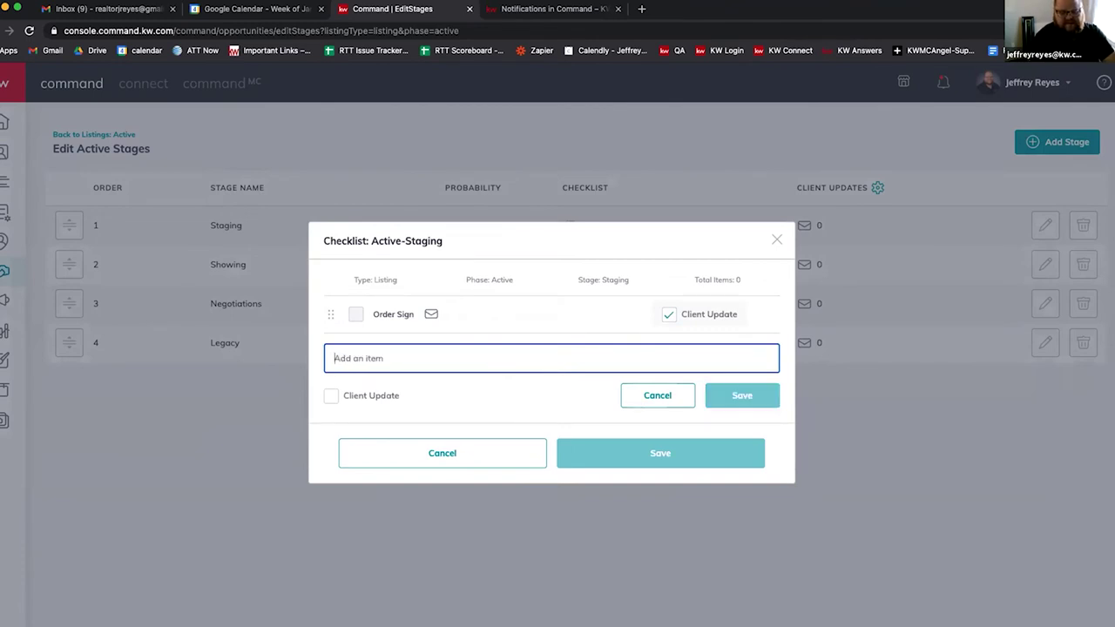
{"action": "type", "text": "Put on "}
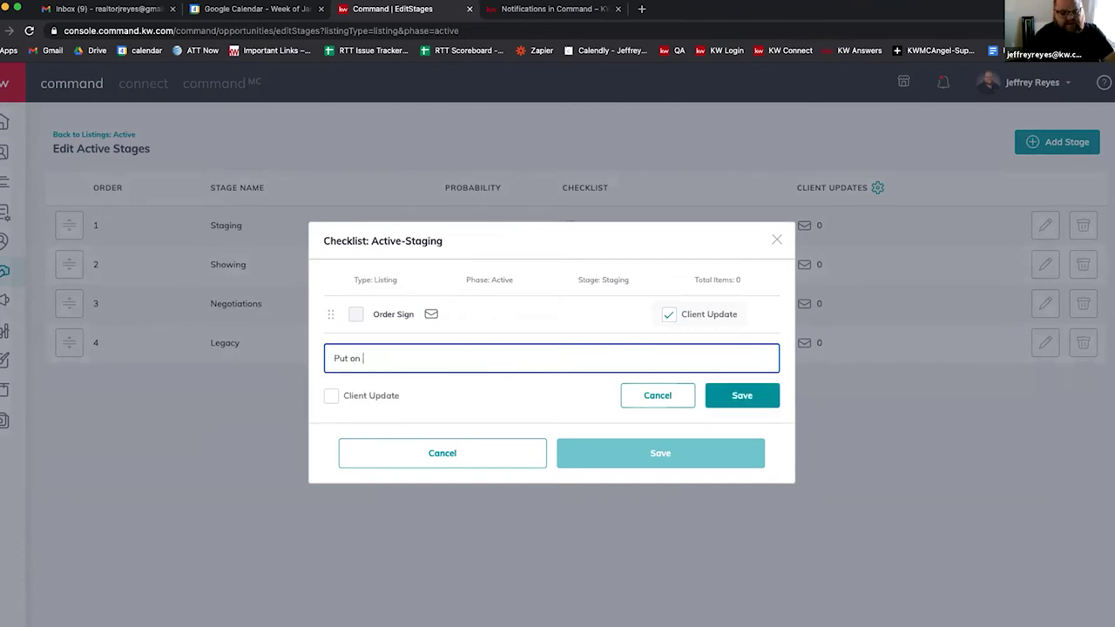
{"action": "type", "text": "lockbox"}
{"action": "left_click", "coordinate": [742, 397]}
Add an "In put into zillow" item with Client Update enabled to the Active-Staging checklist
{"action": "left_click", "coordinate": [361, 390]}
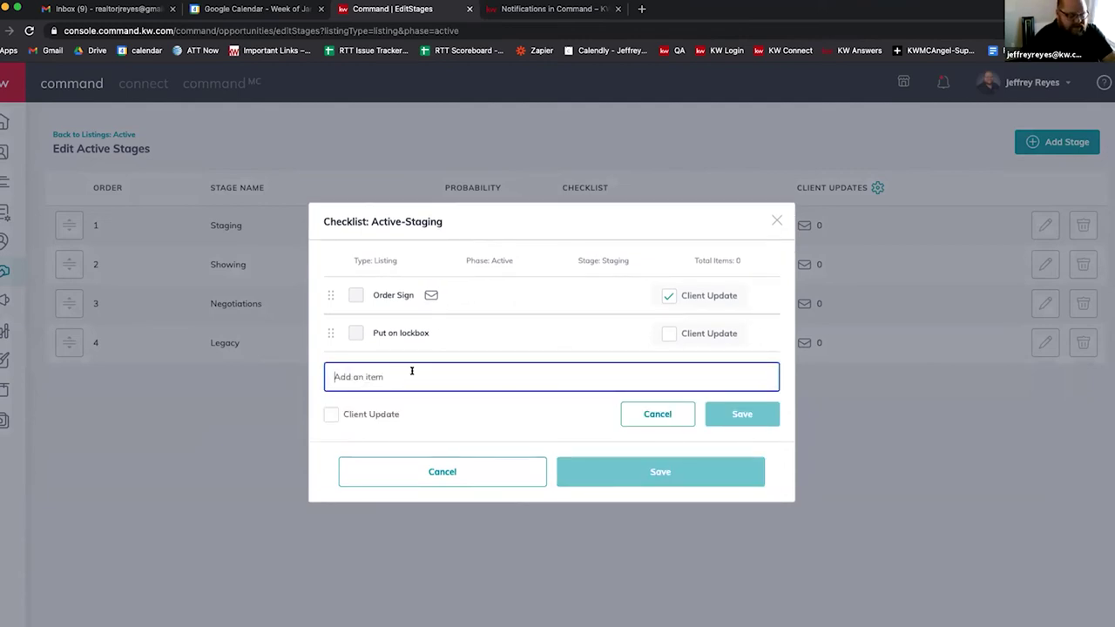
{"action": "type", "text": "In put into"}
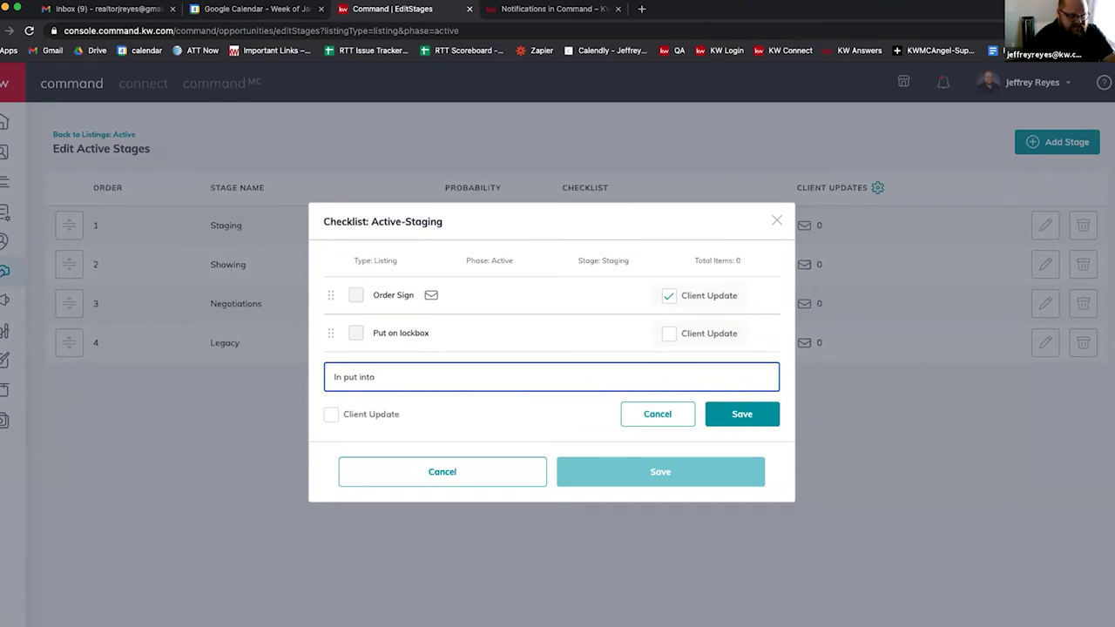
{"action": "type", "text": " zillow"}
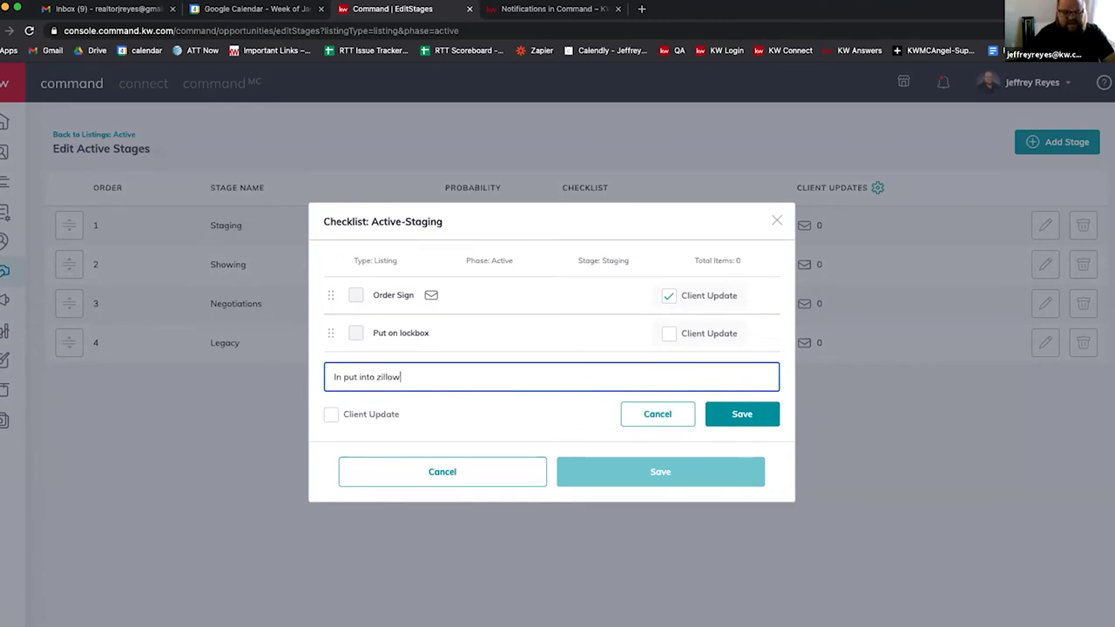
{"action": "left_click", "coordinate": [331, 414]}
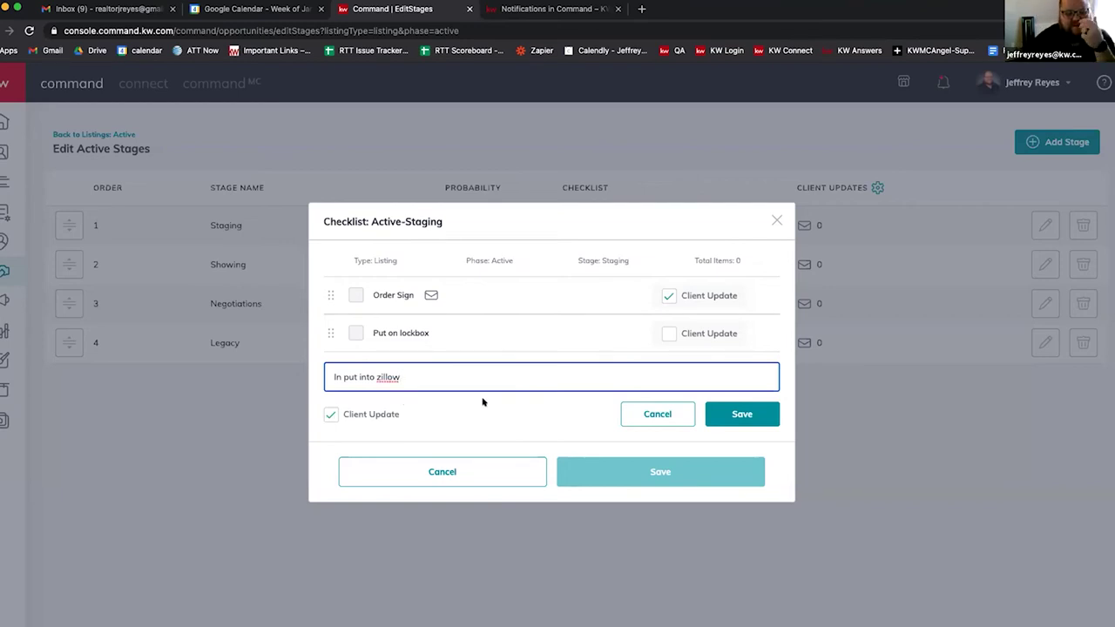
{"action": "left_click", "coordinate": [708, 410]}
Add a "post on craigslist" item with Client Update enabled to the Active-Staging checklist, then discard all the checklist changes
{"action": "left_click", "coordinate": [368, 409]}
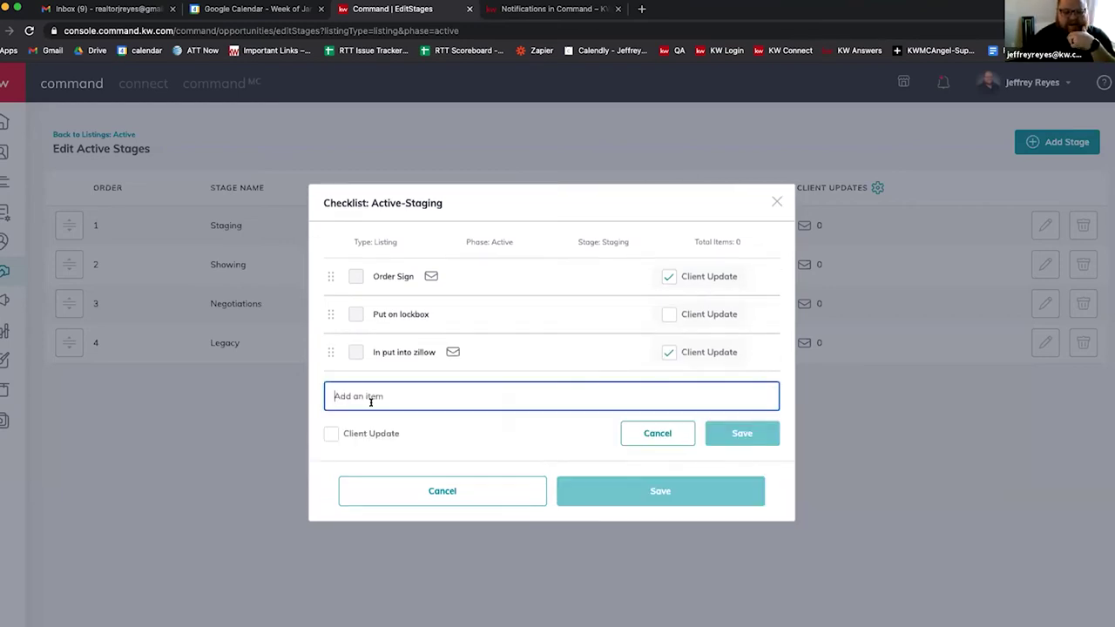
{"action": "type", "text": "post"}
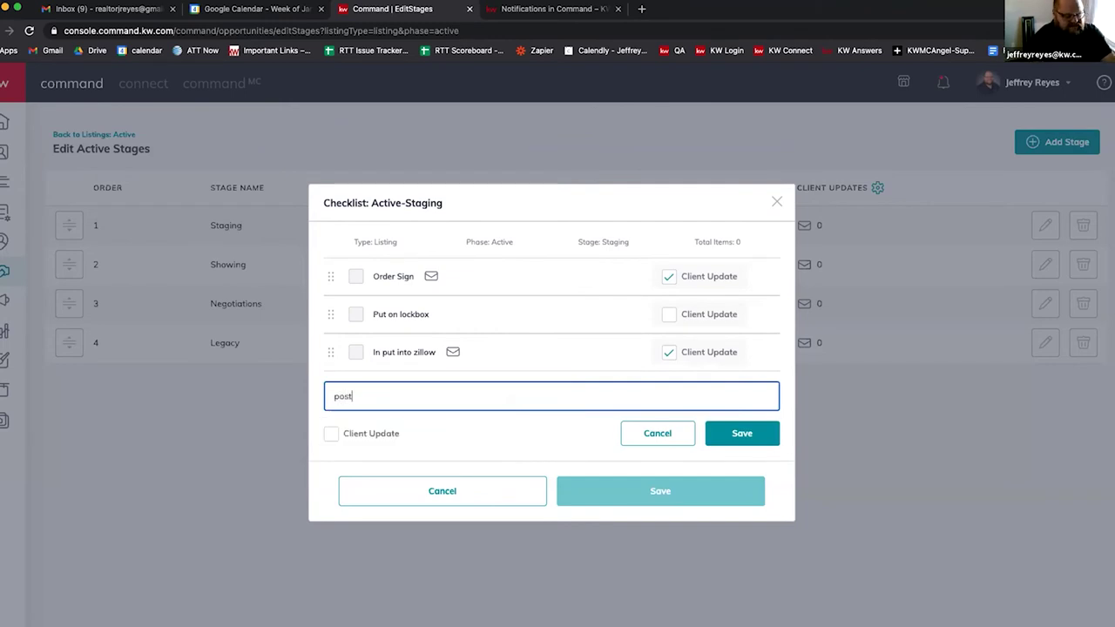
{"action": "type", "text": " on craigslist"}
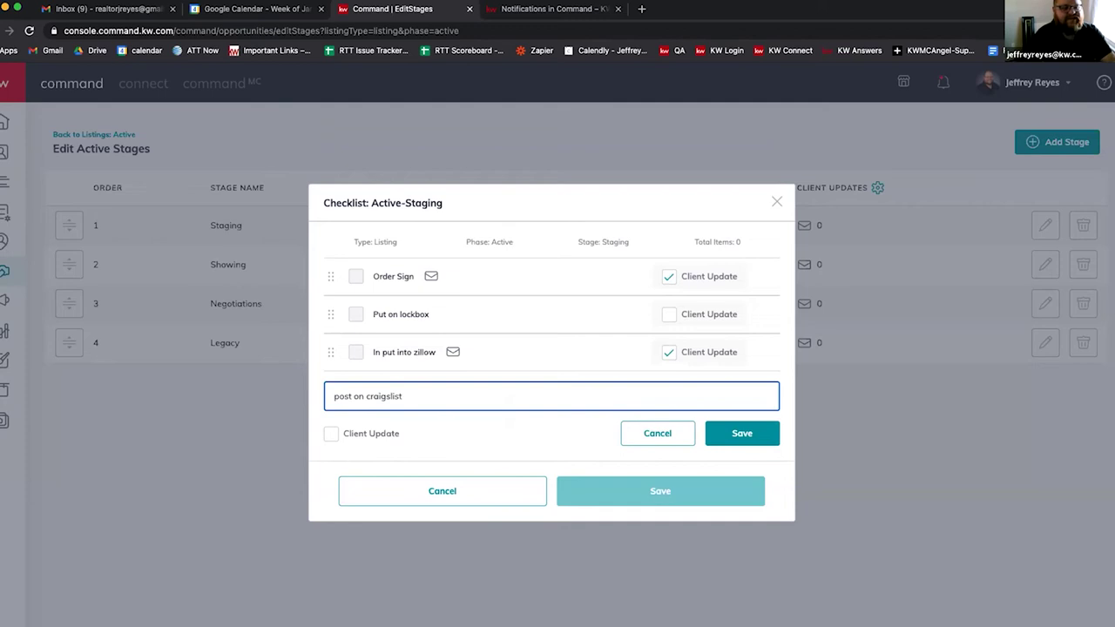
{"action": "left_click", "coordinate": [330, 434]}
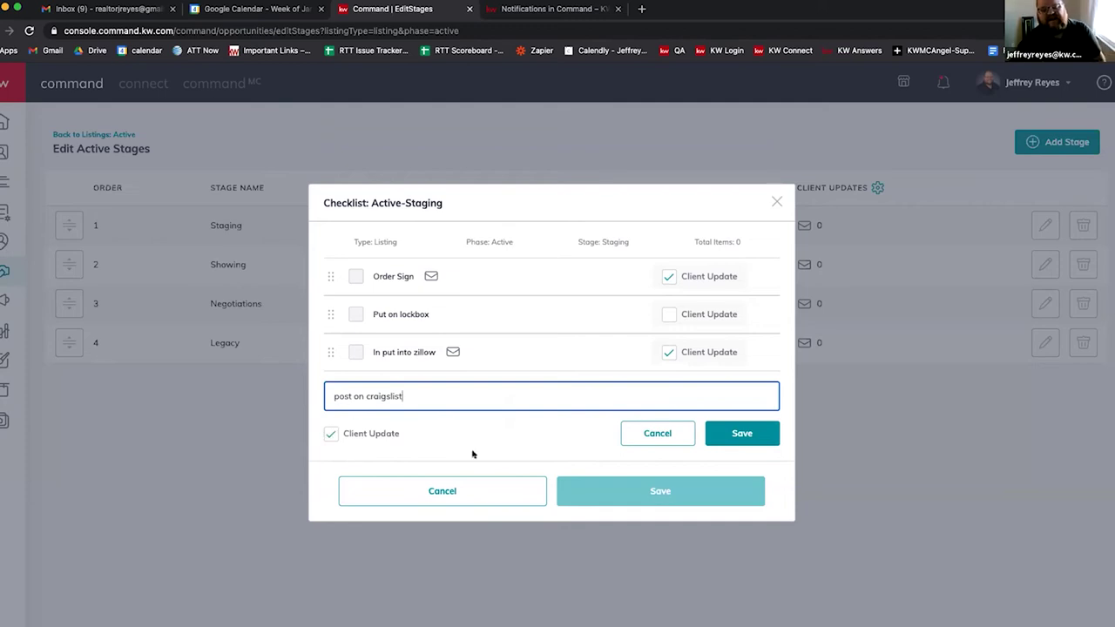
{"action": "left_click", "coordinate": [764, 435]}
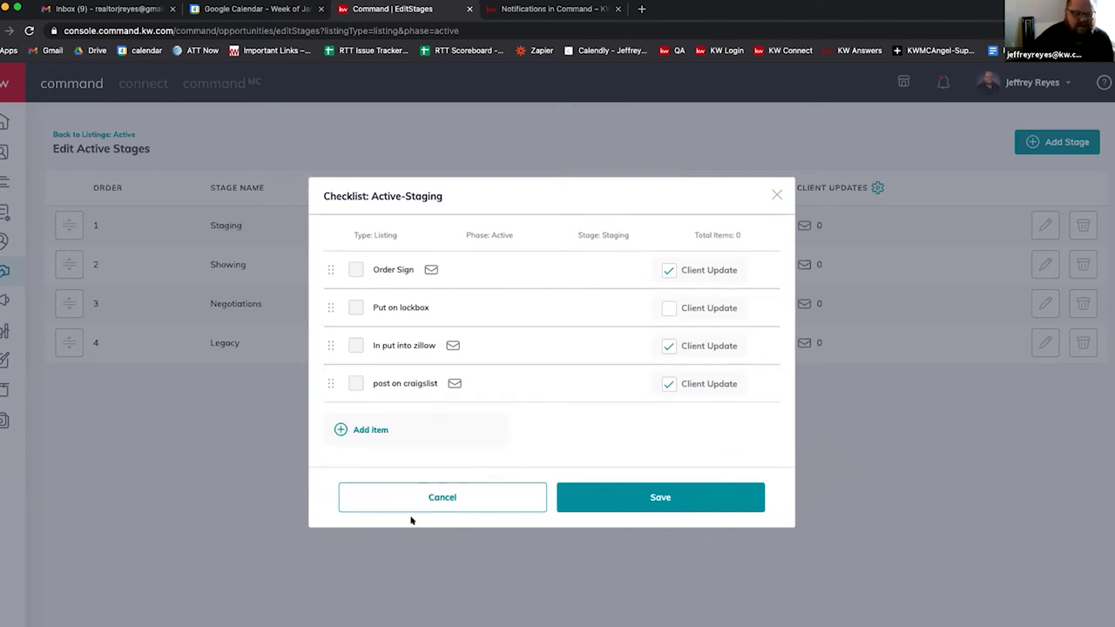
{"action": "left_click", "coordinate": [426, 505]}
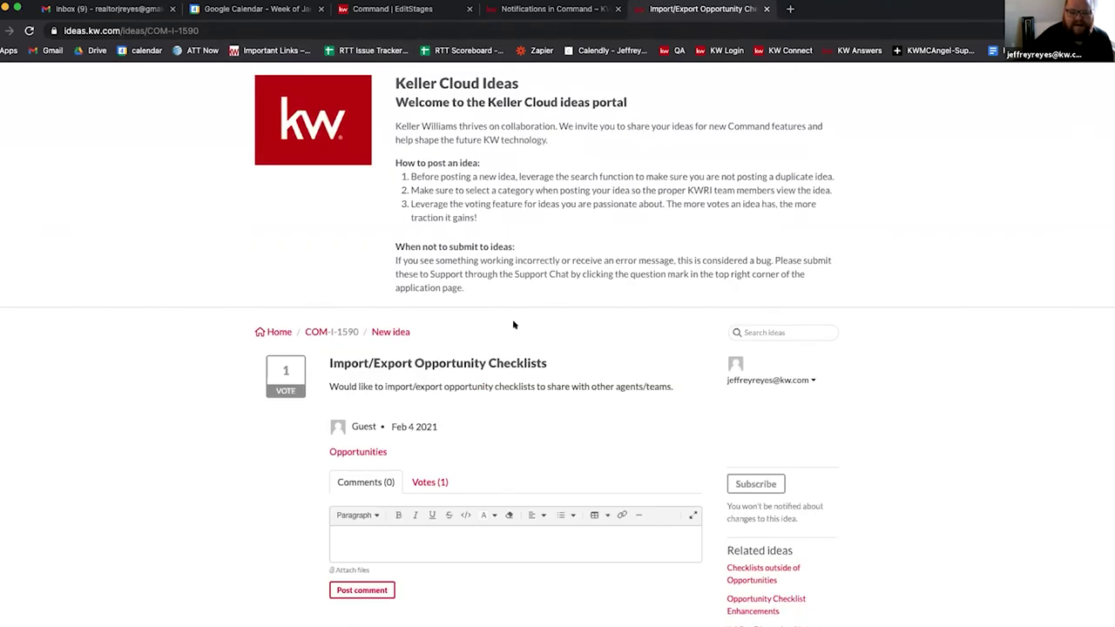
Review the Import/Export Opportunity Checklists idea on the Keller Cloud Ideas portal and vote for it
{"action": "scroll", "coordinate": [374, 378], "scroll_direction": "down", "scroll_amount": 1}
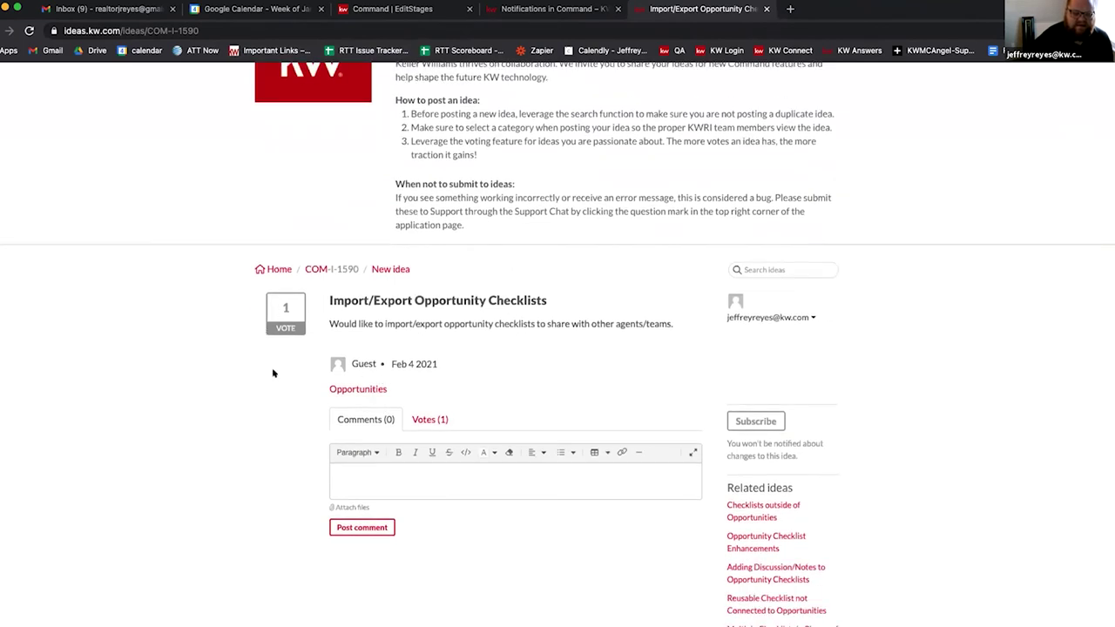
{"action": "scroll", "coordinate": [374, 302], "scroll_direction": "up", "scroll_amount": 1}
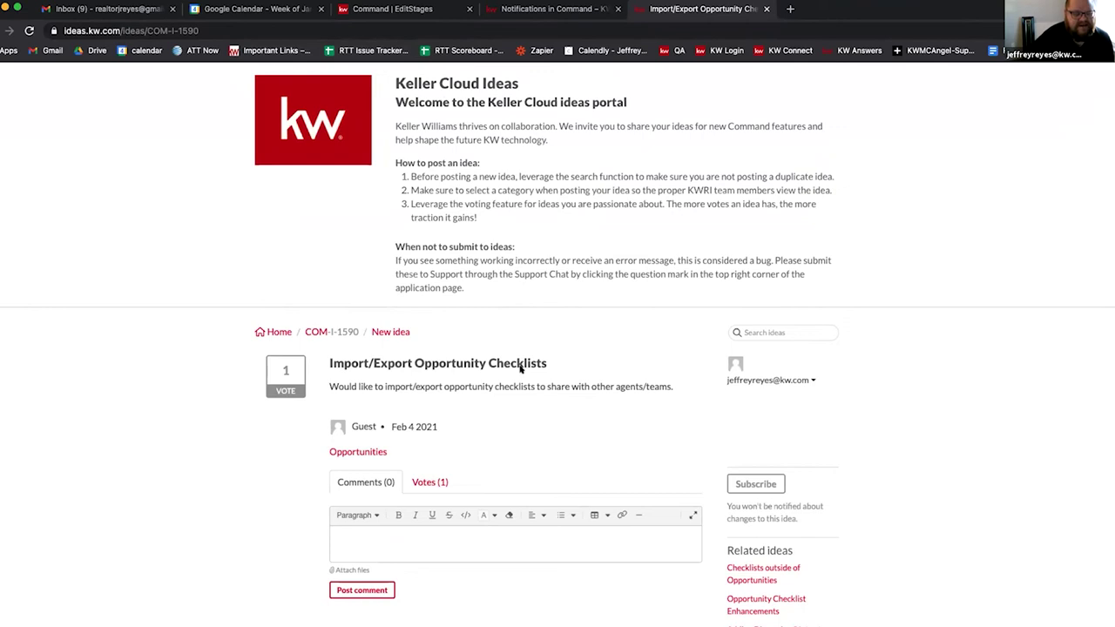
{"action": "scroll", "coordinate": [436, 383], "scroll_direction": "down", "scroll_amount": 2}
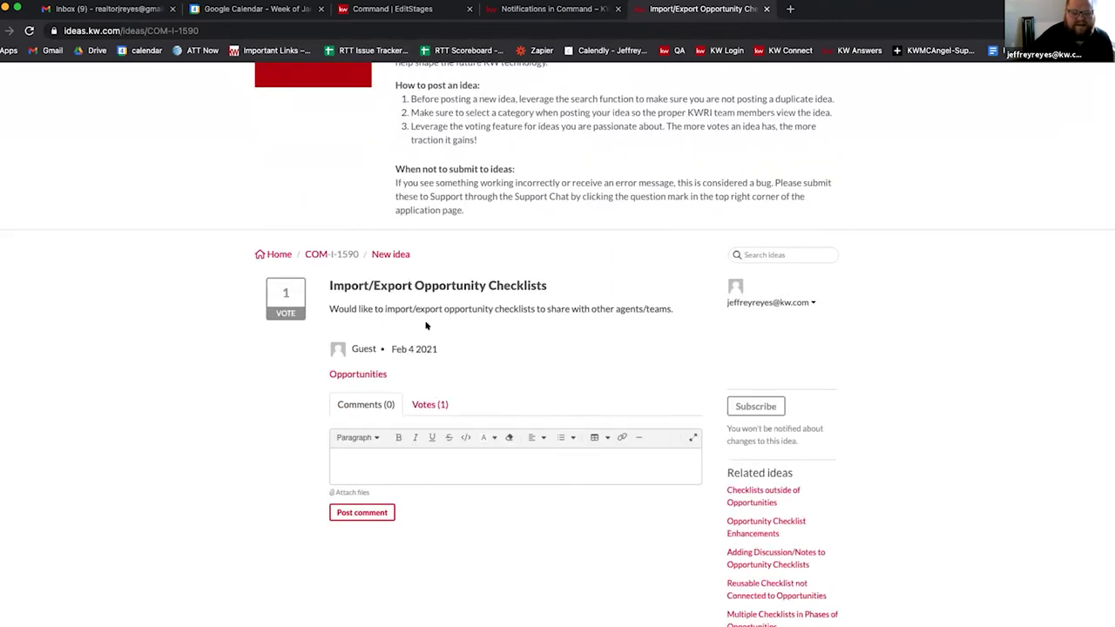
{"action": "scroll", "coordinate": [366, 292], "scroll_direction": "up", "scroll_amount": 2}
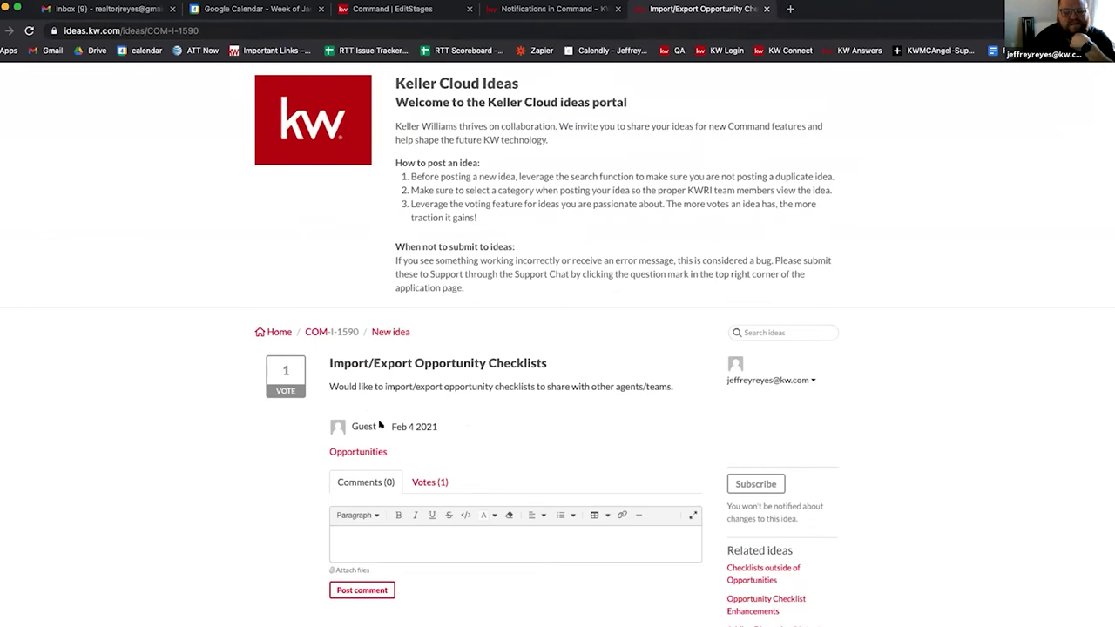
{"action": "left_click", "coordinate": [284, 369]}
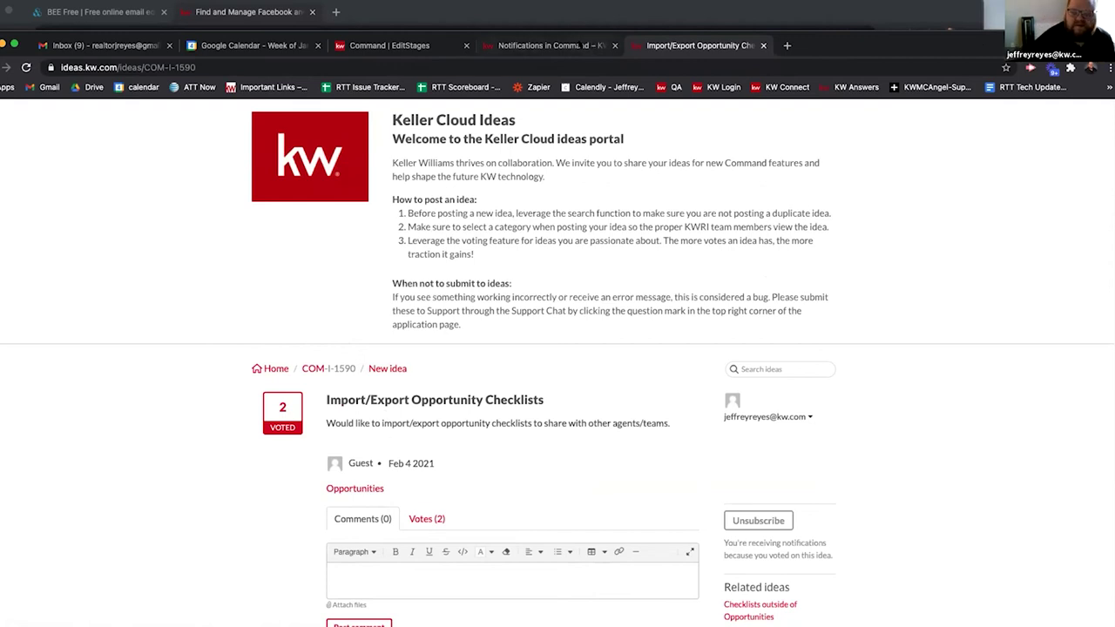
Switch back to KW Command and return from the stage editor to the Listings Active board
{"action": "left_click", "coordinate": [578, 45]}
{"action": "left_click", "coordinate": [379, 45]}
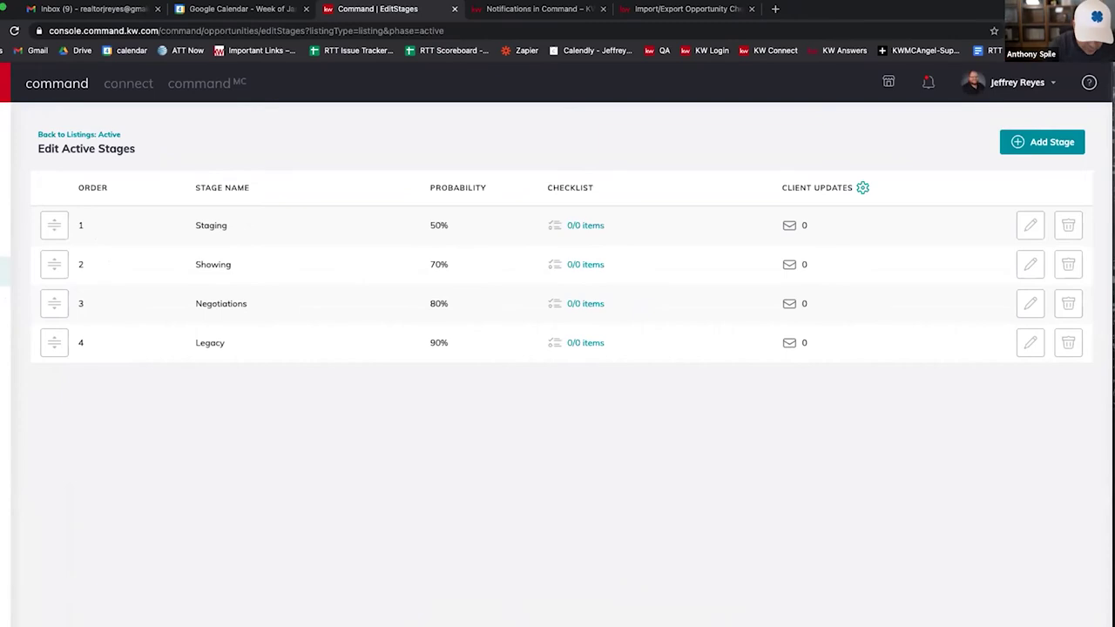
{"action": "left_click", "coordinate": [90, 134]}
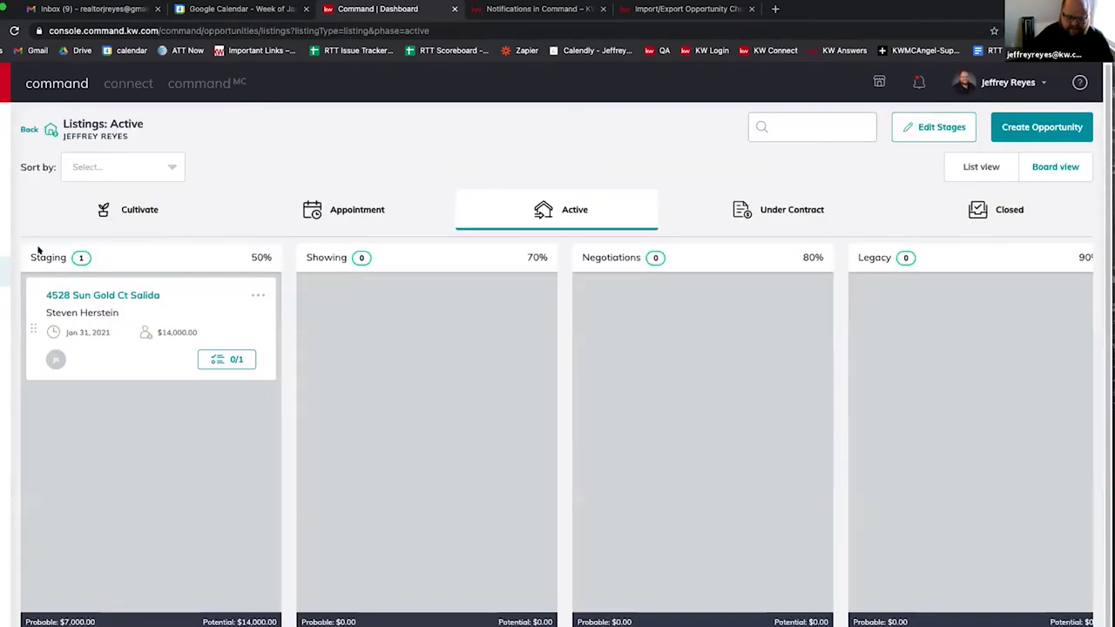